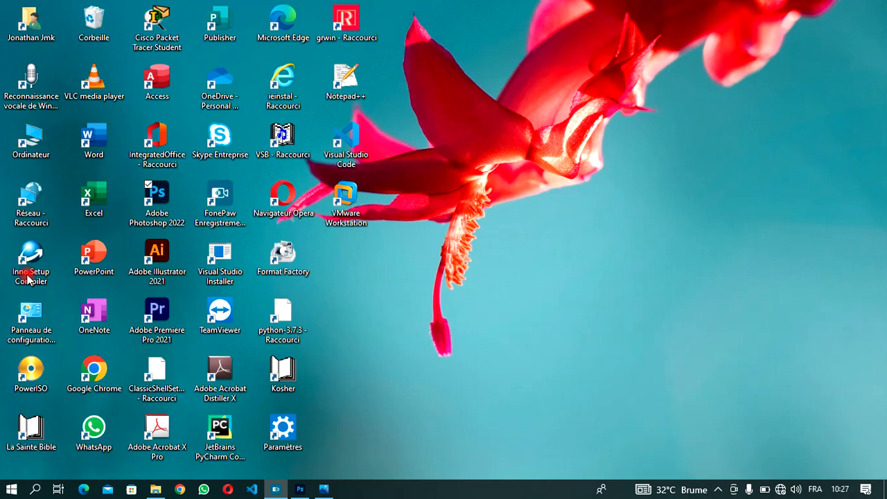
Switch to Photoshop and create a 10 x 10 cm document at 118,11 pixels/centimetre, RGB 16 bit, with a white background.
{"action": "left_click", "coordinate": [320, 490]}
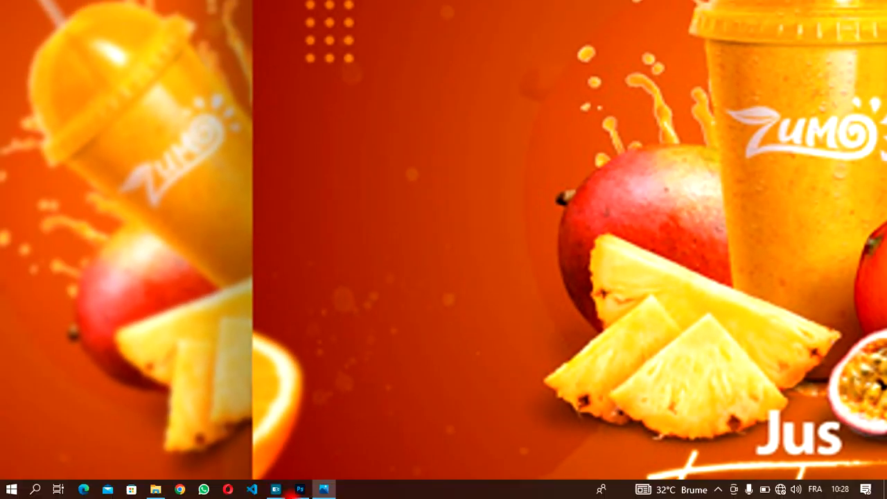
{"action": "left_click", "coordinate": [296, 493]}
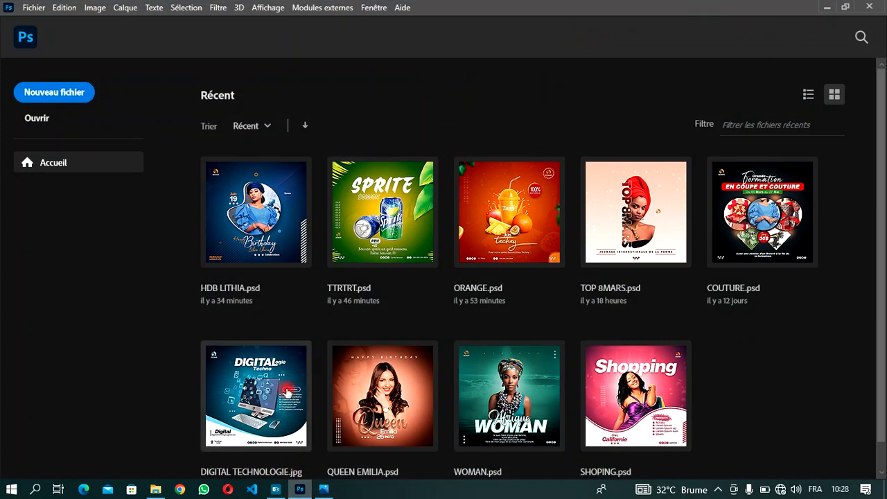
{"action": "left_click", "coordinate": [48, 88]}
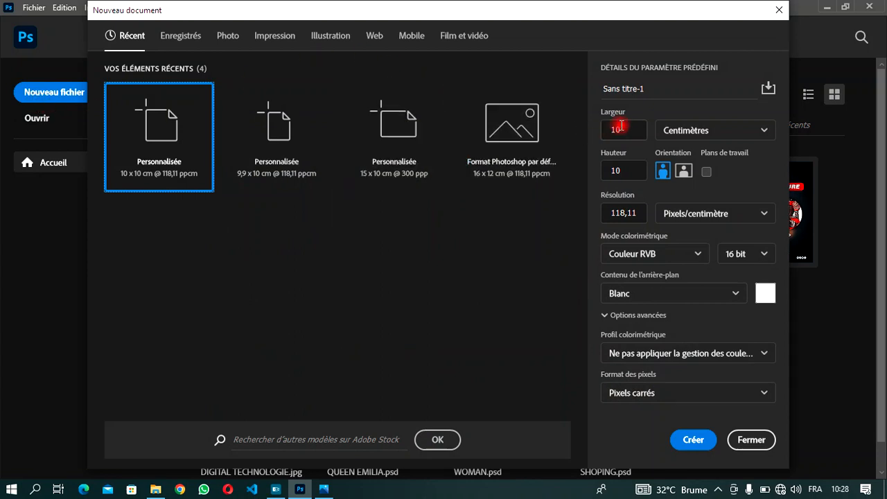
{"action": "left_click", "coordinate": [677, 131]}
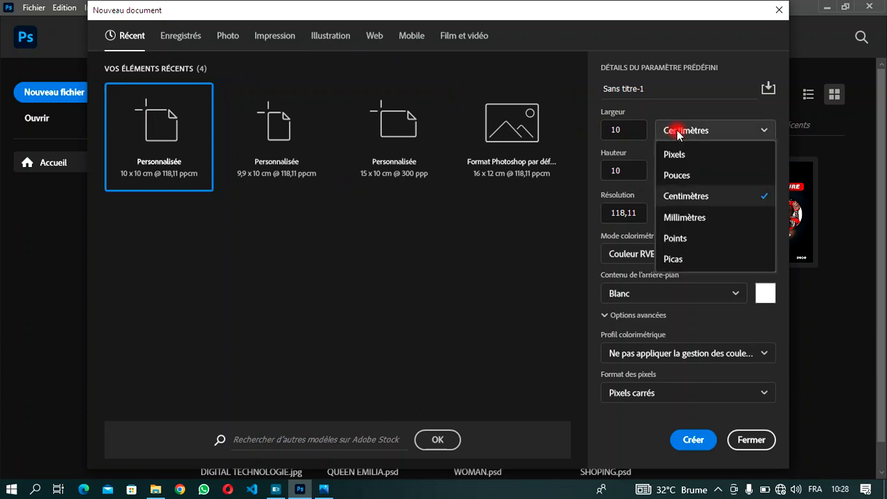
{"action": "left_click", "coordinate": [699, 196]}
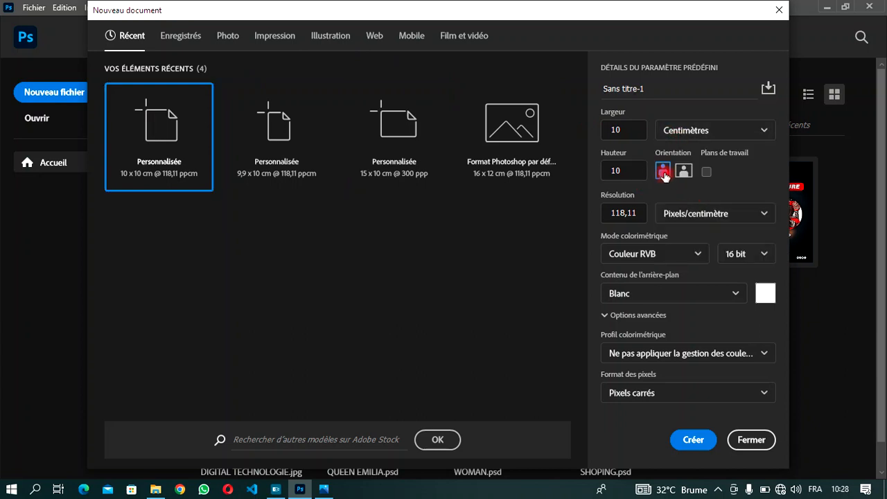
{"action": "left_click", "coordinate": [686, 441]}
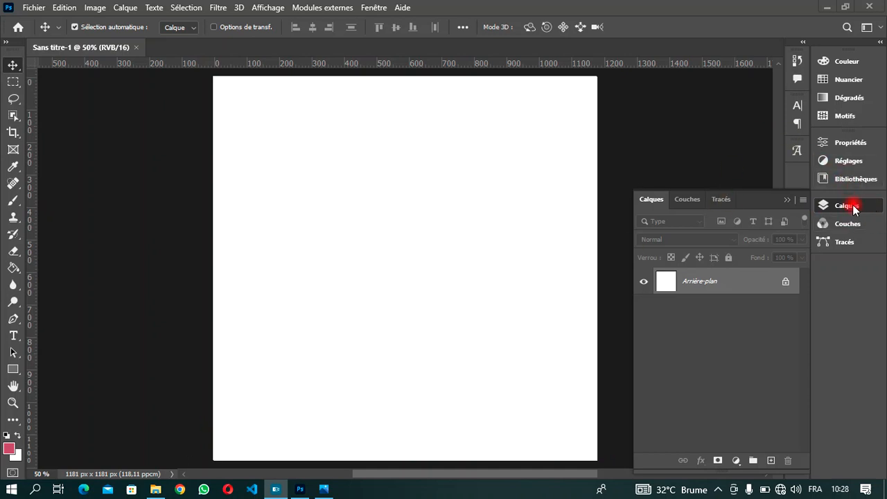
Add a gradient fill layer above the background using the custom dark red to orange preset.
{"action": "left_click", "coordinate": [737, 464]}
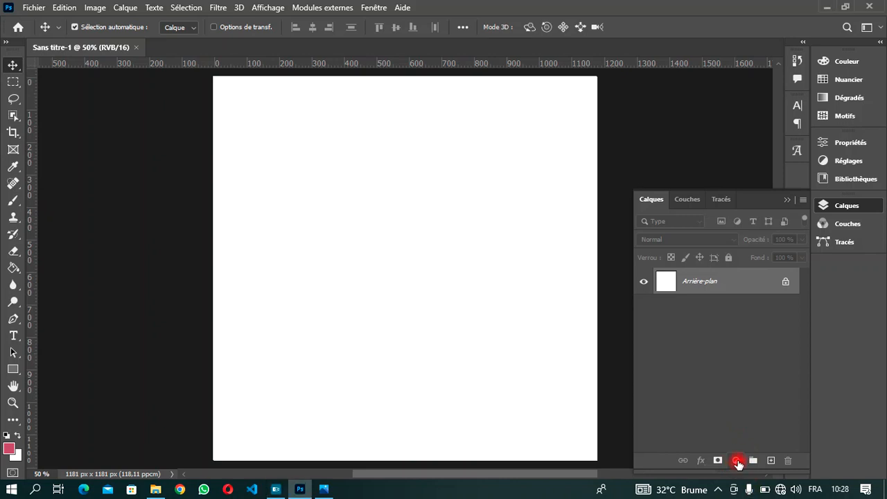
{"action": "left_click", "coordinate": [737, 462]}
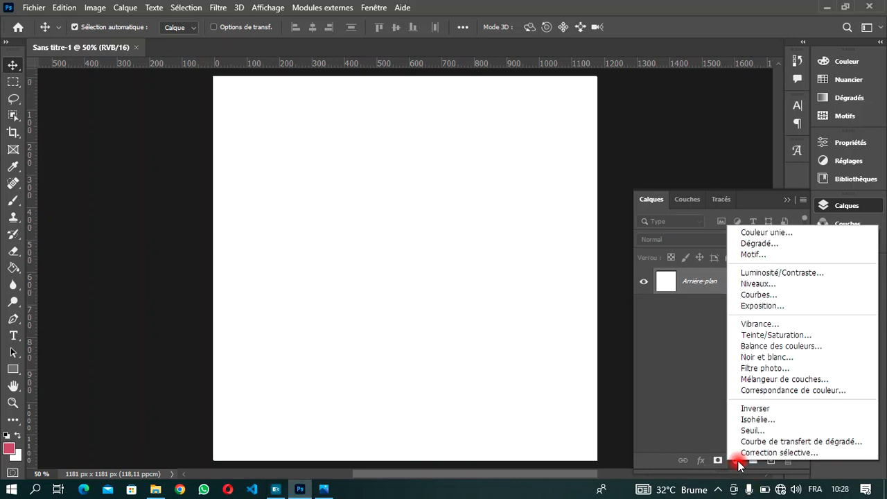
{"action": "left_click", "coordinate": [752, 247]}
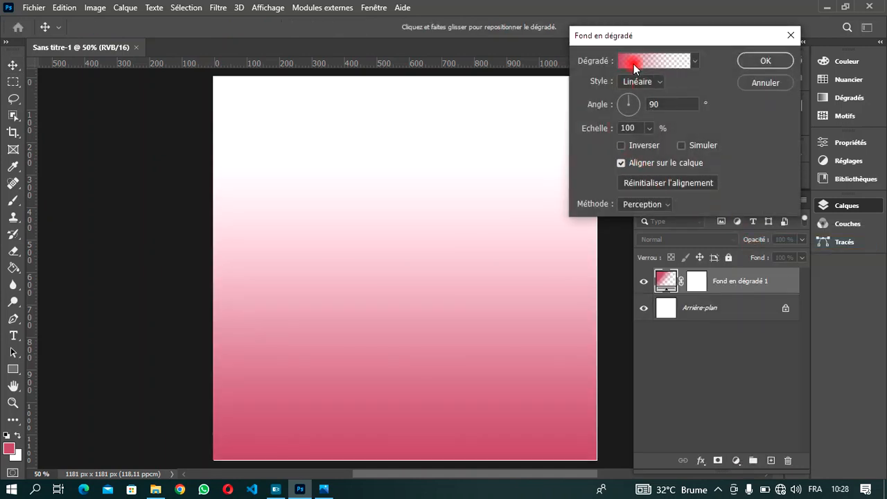
{"action": "left_click", "coordinate": [633, 64]}
{"action": "scroll", "coordinate": [414, 114], "scroll_direction": "down", "scroll_amount": 2}
{"action": "scroll", "coordinate": [414, 114], "scroll_direction": "down", "scroll_amount": 3}
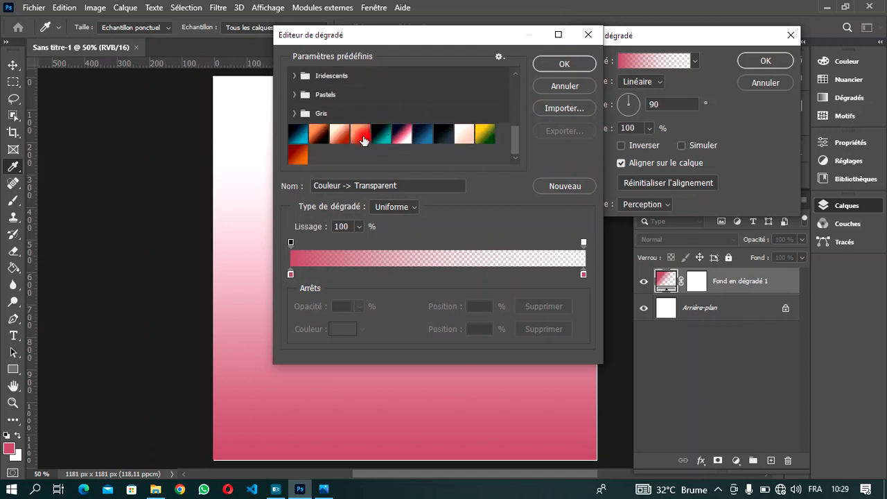
{"action": "left_click", "coordinate": [294, 160]}
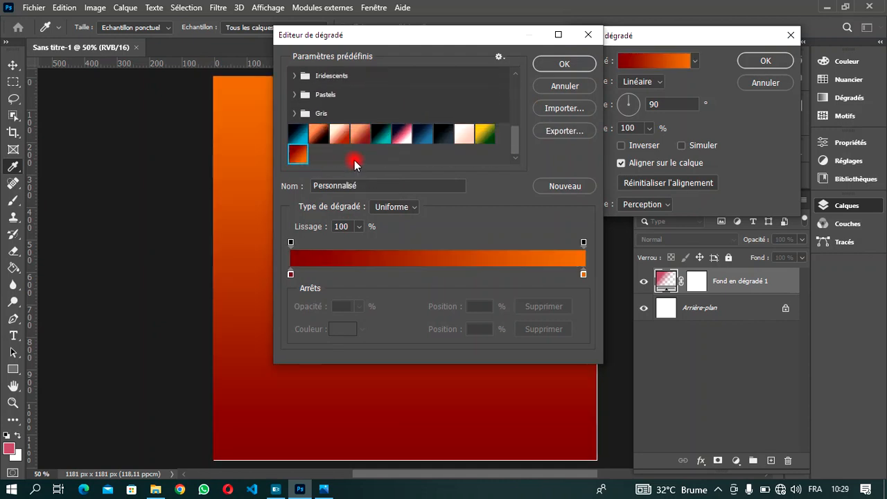
{"action": "left_click", "coordinate": [565, 64]}
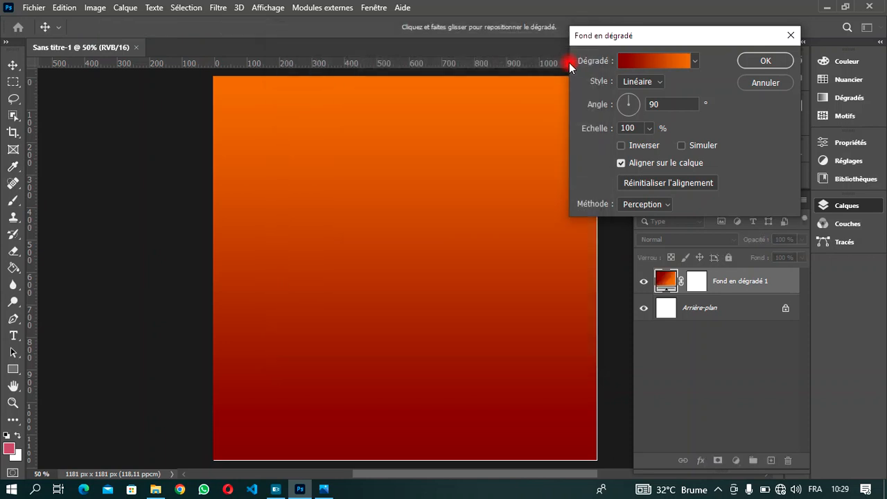
Make the gradient fill radial and reversed at a scale of 140 %, and apply it.
{"action": "left_click", "coordinate": [658, 81]}
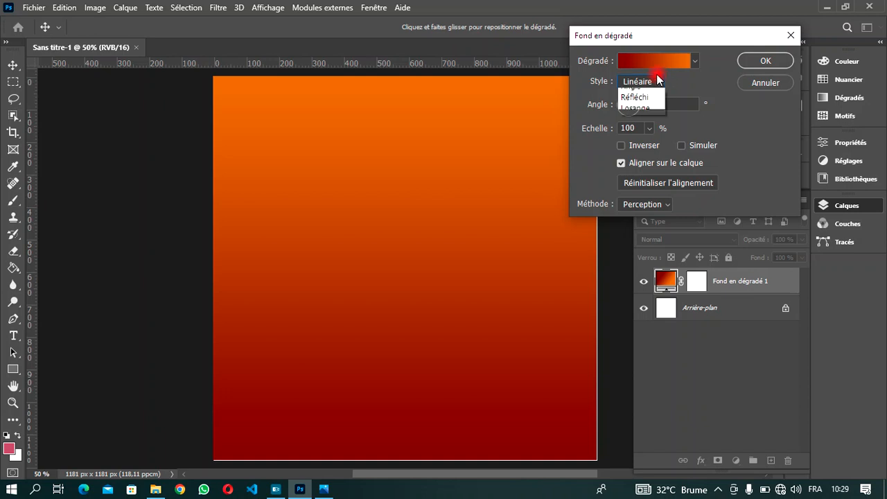
{"action": "left_click", "coordinate": [638, 108]}
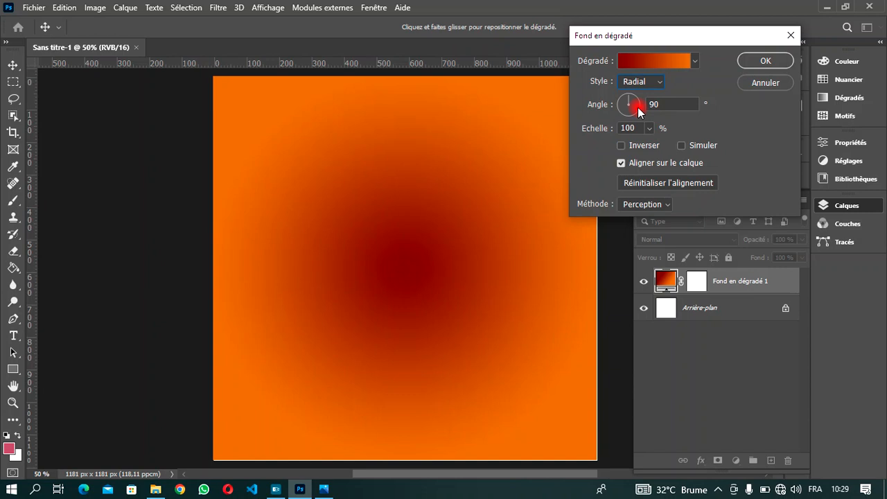
{"action": "left_click", "coordinate": [619, 145]}
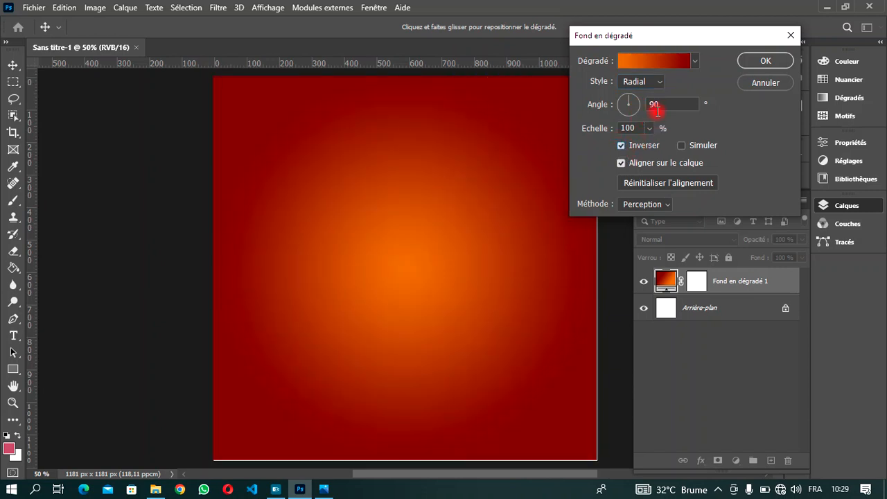
{"action": "left_click", "coordinate": [650, 130]}
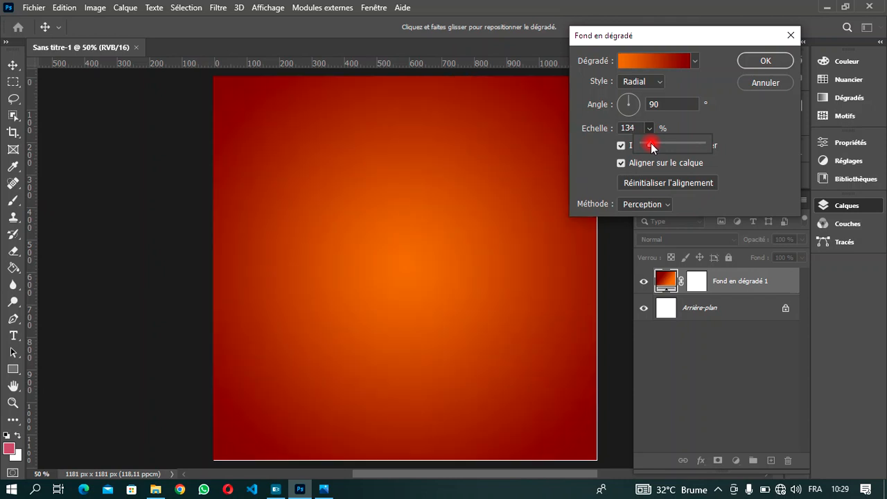
{"action": "left_click_drag", "start_coordinate": [652, 146], "coordinate": [652, 147]}
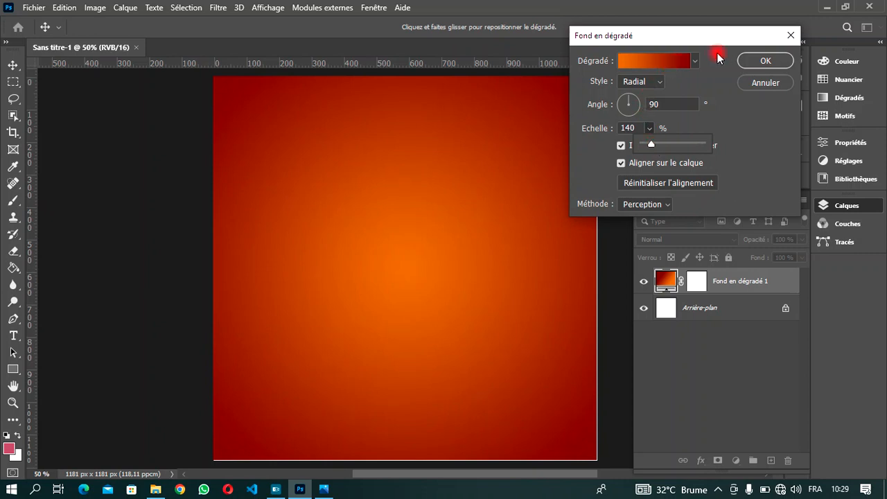
{"action": "left_click", "coordinate": [766, 61]}
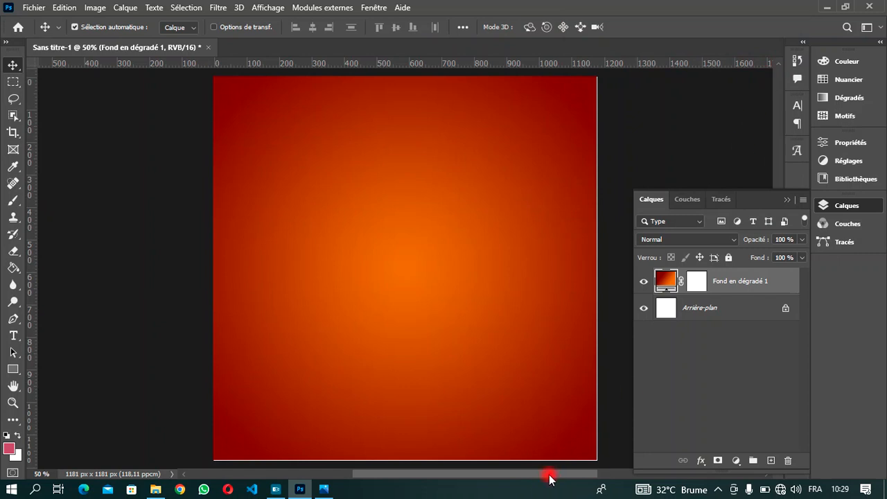
Bring the Zumo orange smoothie and orange juice splash PNG images from the Téléchargements folder into the poster document.
{"action": "mouse_move", "coordinate": [549, 478]}
{"action": "left_mouse_down"}
{"action": "mouse_move", "coordinate": [436, 476]}
{"action": "mouse_move", "coordinate": [554, 471]}
{"action": "left_mouse_up"}
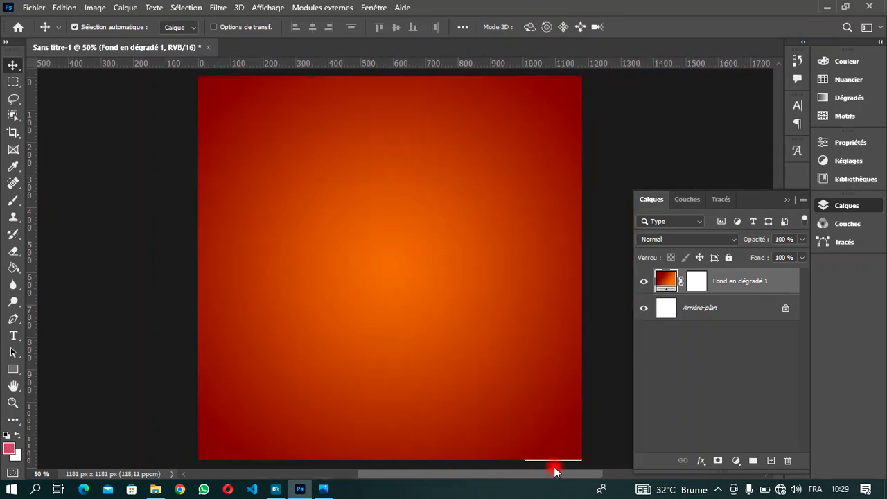
{"action": "left_click", "coordinate": [156, 488]}
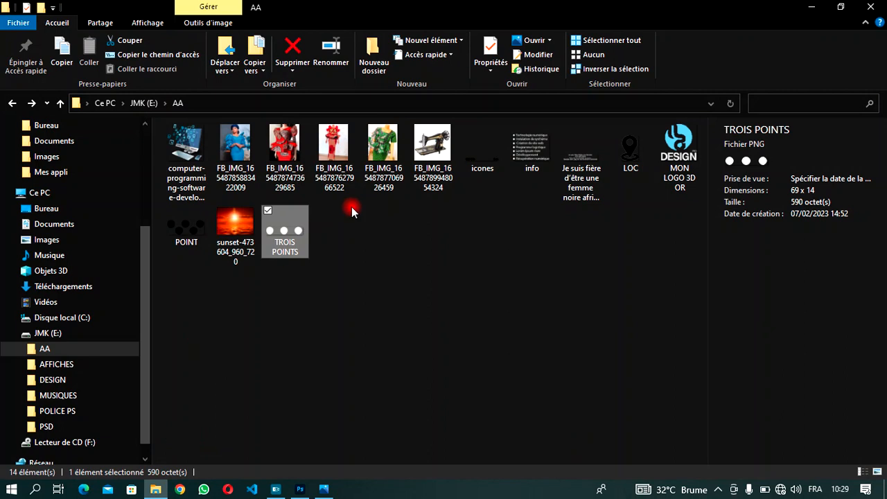
{"action": "left_click", "coordinate": [45, 286]}
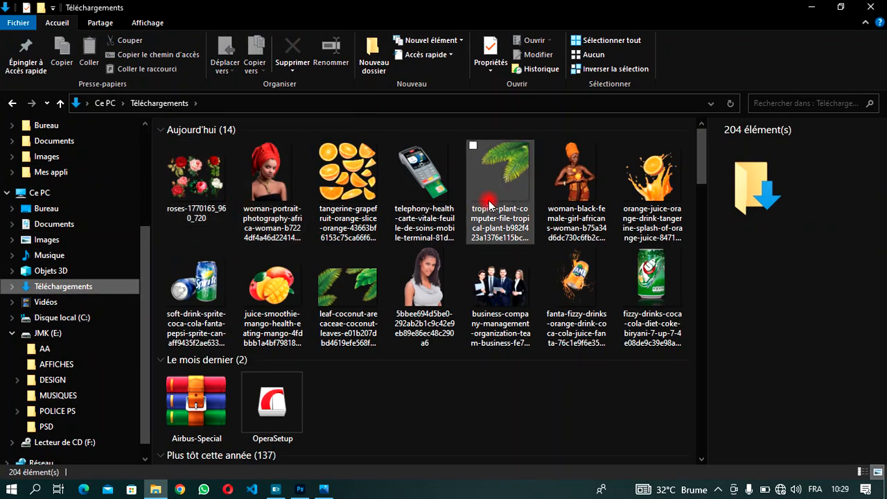
{"action": "scroll", "coordinate": [490, 211], "scroll_direction": "down", "scroll_amount": 10}
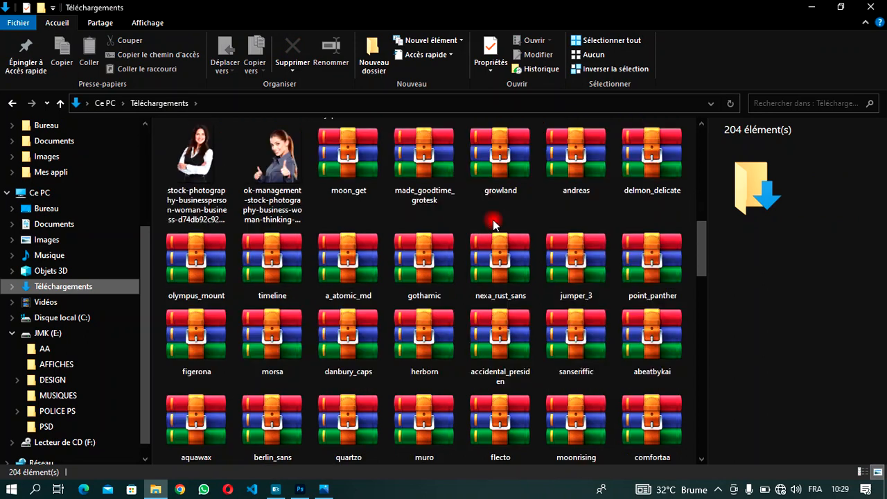
{"action": "scroll", "coordinate": [493, 223], "scroll_direction": "down", "scroll_amount": 15}
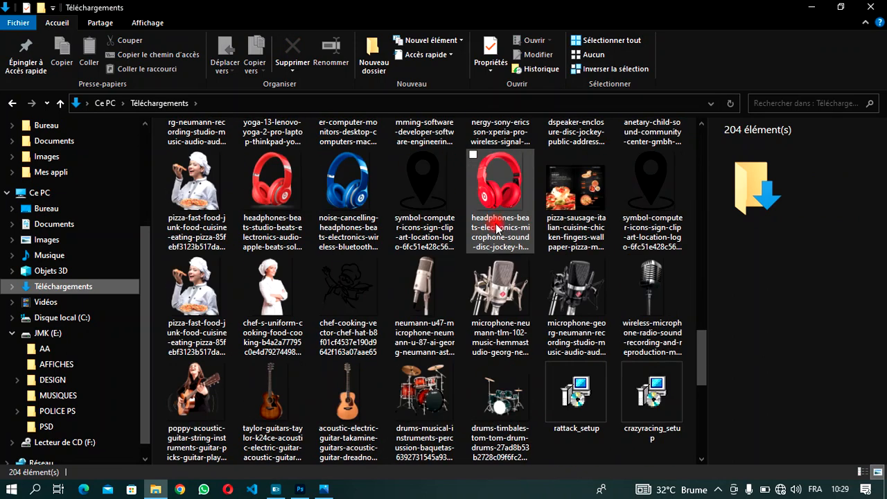
{"action": "scroll", "coordinate": [496, 229], "scroll_direction": "down", "scroll_amount": 5}
{"action": "left_click", "coordinate": [643, 173]}
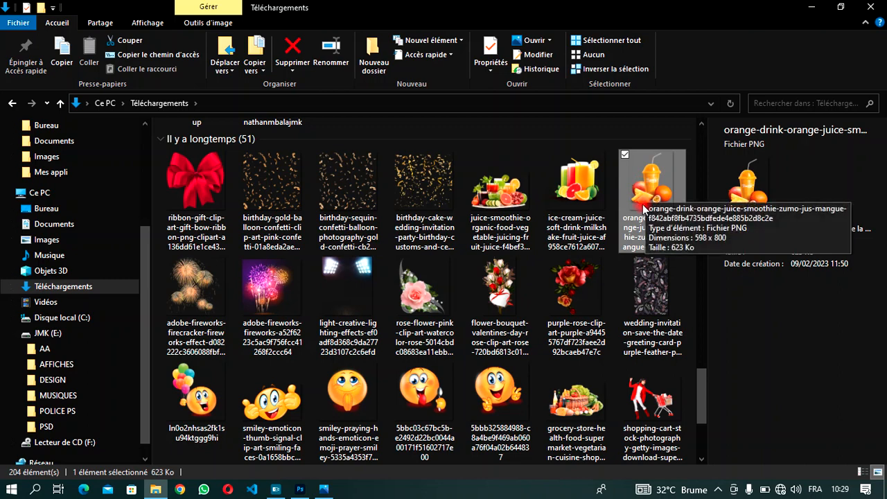
{"action": "scroll", "coordinate": [643, 208], "scroll_direction": "up", "scroll_amount": 15}
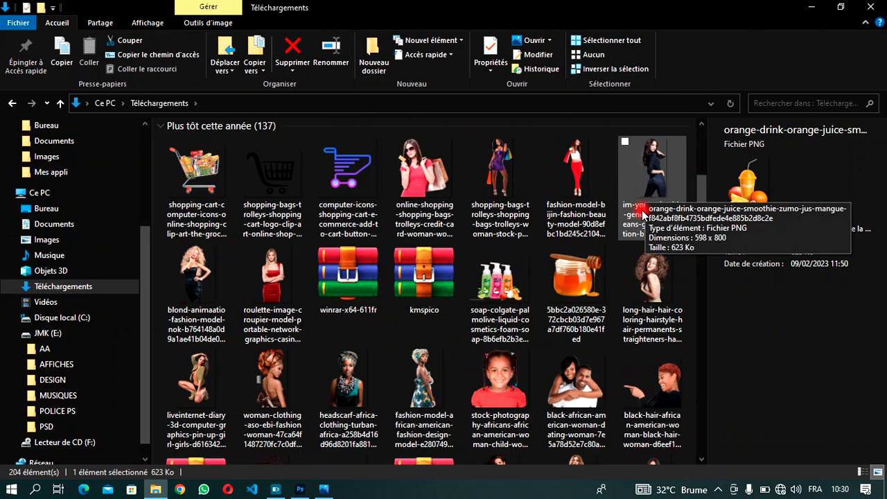
{"action": "scroll", "coordinate": [643, 215], "scroll_direction": "up", "scroll_amount": 5}
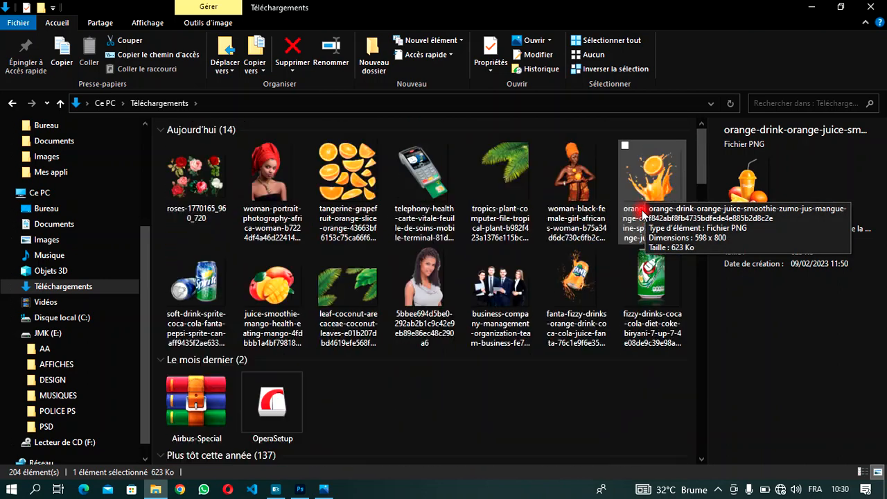
{"action": "left_click", "coordinate": [643, 164]}
{"action": "left_click_drag", "start_coordinate": [643, 165], "coordinate": [398, 265]}
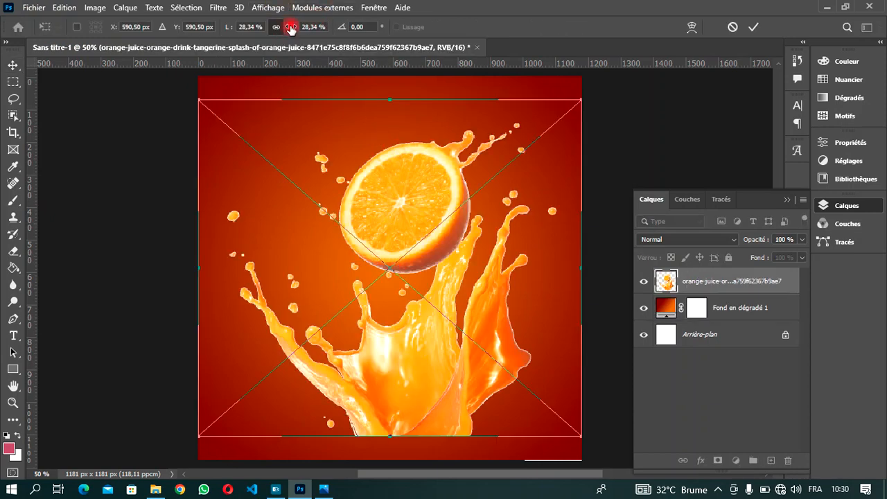
Place the orange splash scaled to 12,34 % and the smoothie cup image at 100 % in the centre of the canvas.
{"action": "left_click_drag", "start_coordinate": [290, 27], "coordinate": [279, 31]}
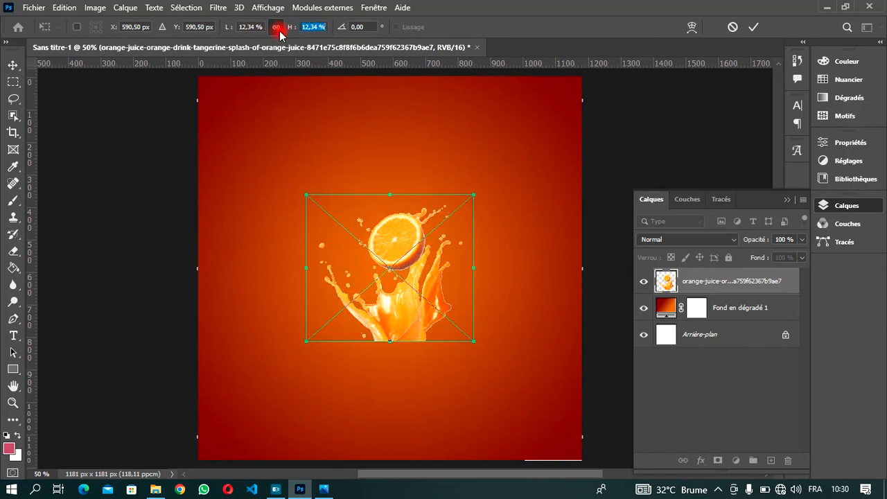
{"action": "left_click", "coordinate": [753, 27]}
{"action": "left_click", "coordinate": [753, 27]}
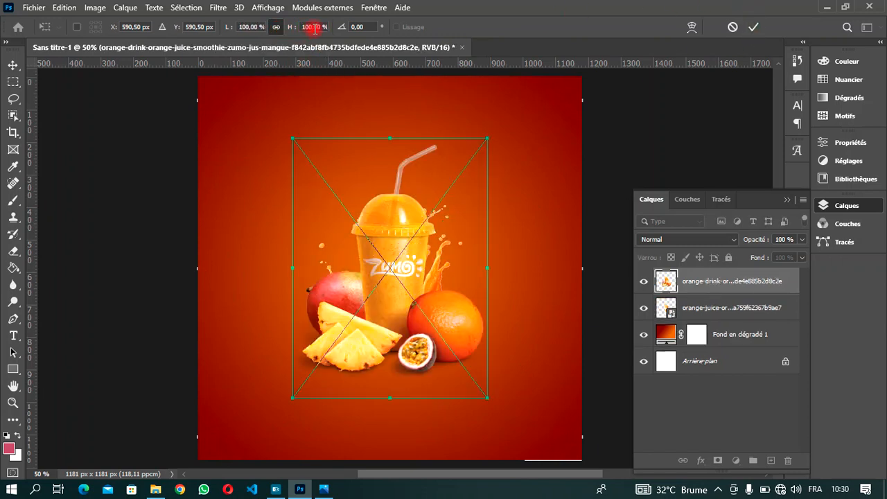
{"action": "left_click", "coordinate": [755, 27]}
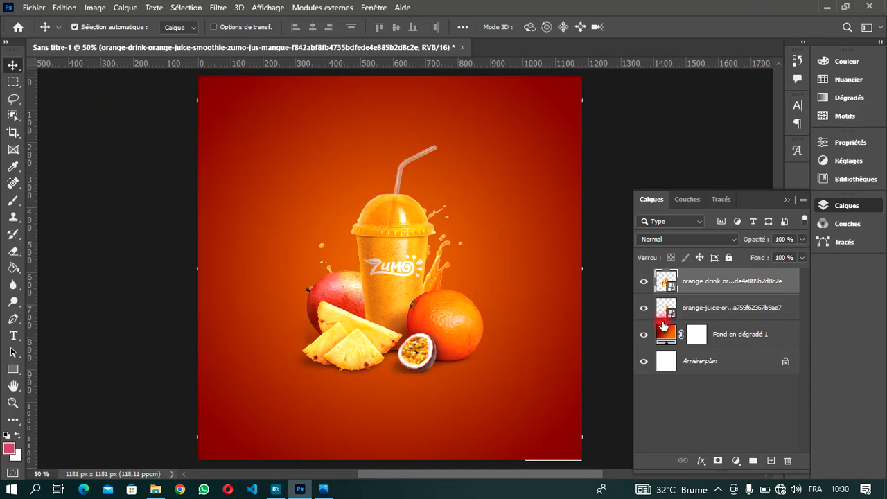
Enlarge the orange splash layer to 13,34 % and position it behind the smoothie cup so droplets show on both sides.
{"action": "left_click", "coordinate": [721, 309]}
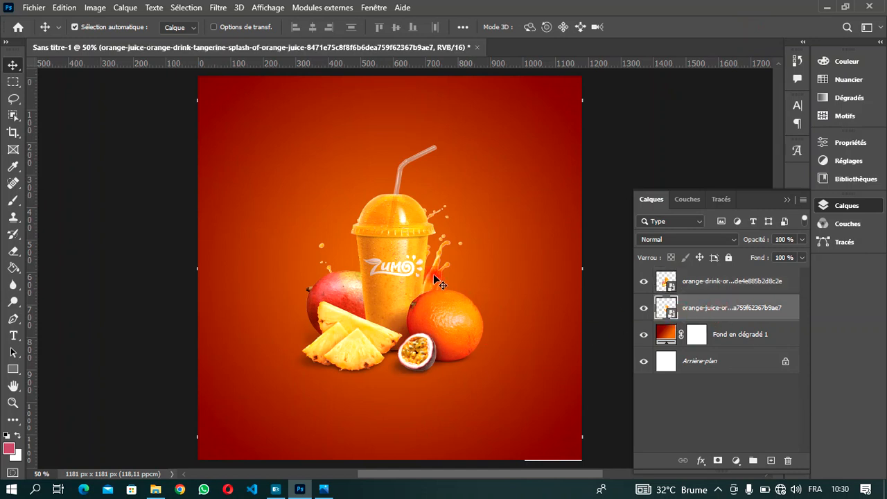
{"action": "mouse_move", "coordinate": [435, 276]}
{"action": "left_mouse_down"}
{"action": "mouse_move", "coordinate": [451, 252]}
{"action": "mouse_move", "coordinate": [444, 270]}
{"action": "left_mouse_up"}
{"action": "key", "text": "ctrl+t"}
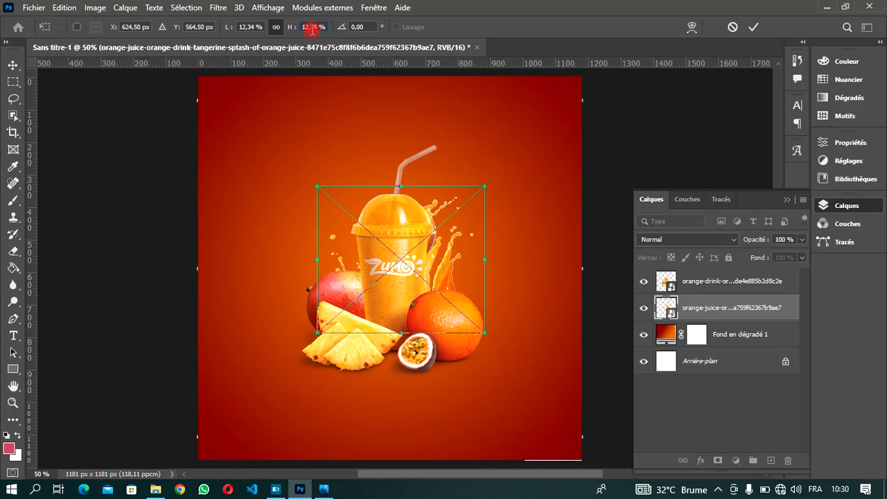
{"action": "key", "text": "Up"}
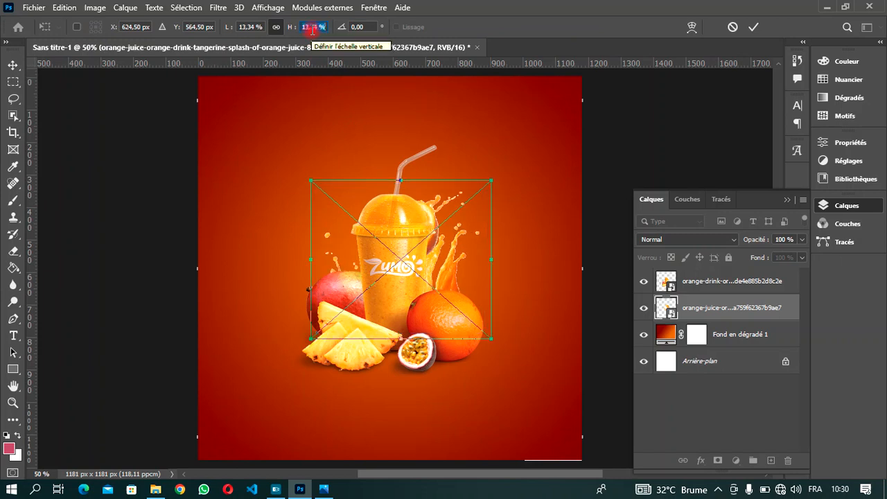
{"action": "left_click", "coordinate": [753, 27]}
{"action": "left_click_drag", "start_coordinate": [448, 236], "coordinate": [439, 232]}
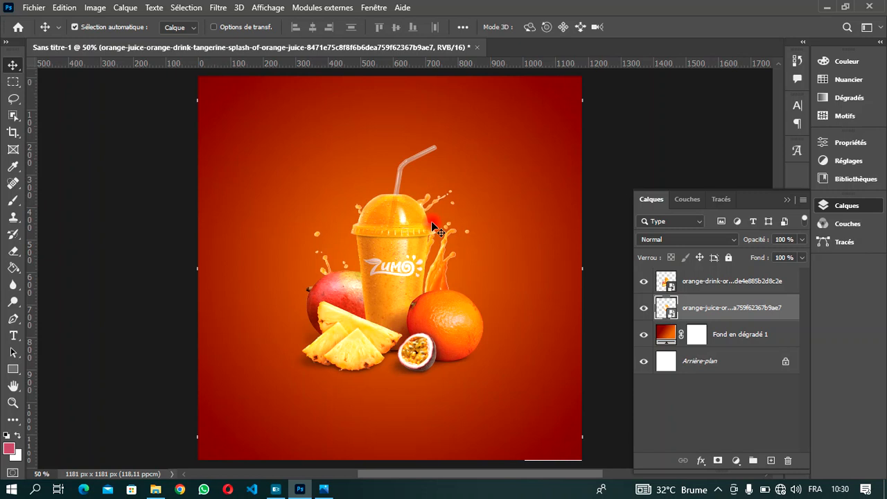
{"action": "left_click_drag", "start_coordinate": [431, 227], "coordinate": [430, 227]}
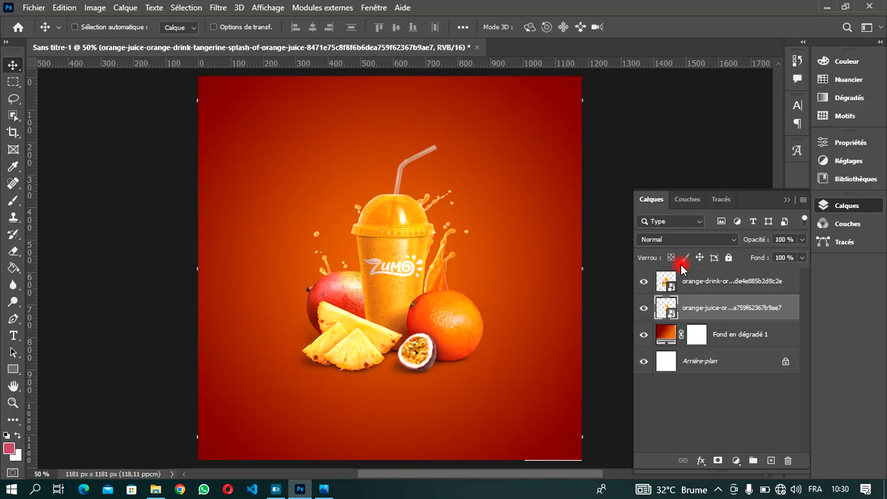
Duplicate the orange splash layer and flip the copy horizontally so splashes flank both sides of the cup.
{"action": "key", "text": "ctrl+j"}
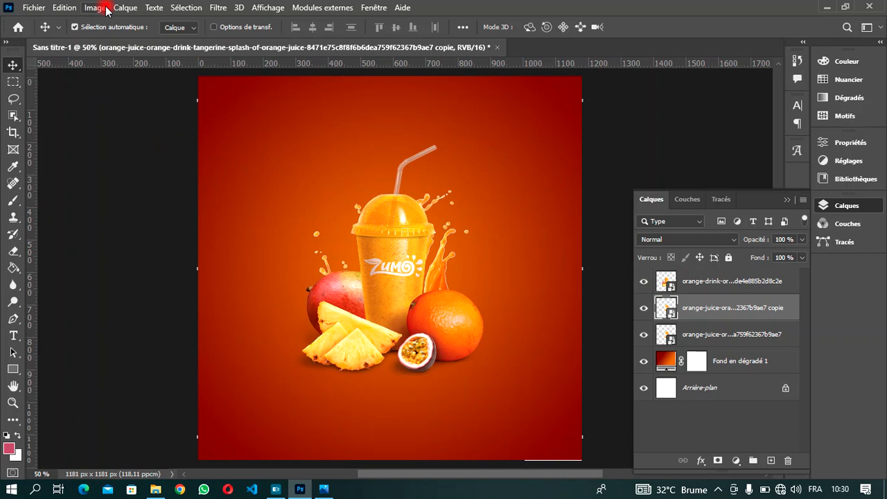
{"action": "left_click", "coordinate": [64, 8]}
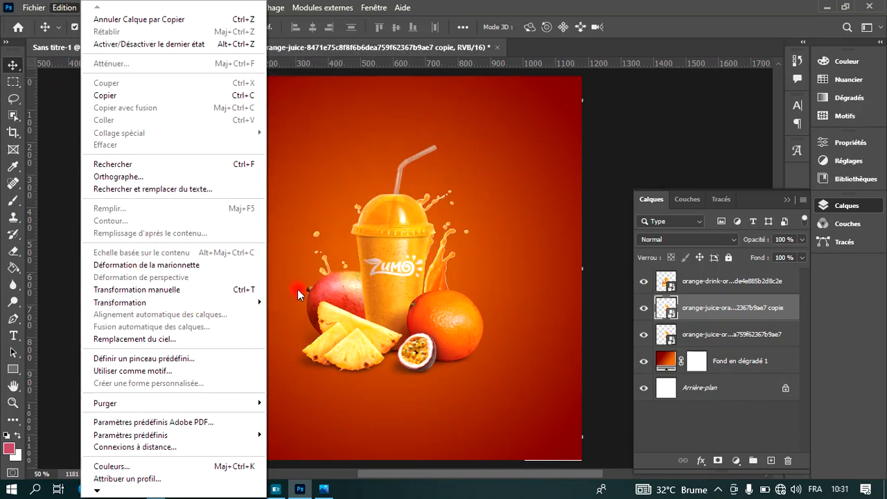
{"action": "mouse_move", "coordinate": [233, 301]}
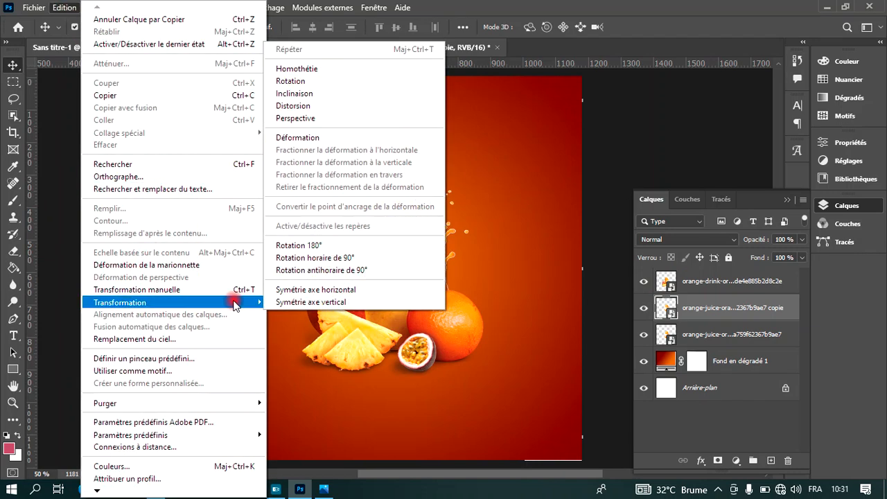
{"action": "left_click", "coordinate": [319, 291]}
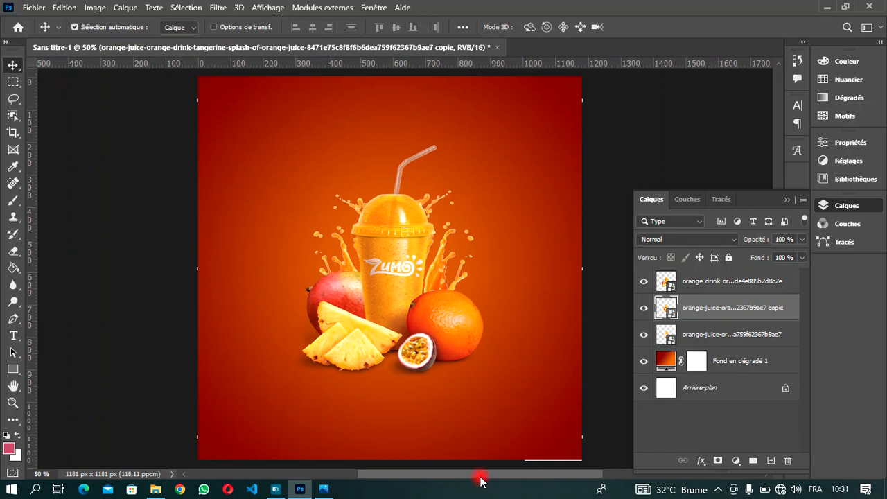
Bring the orange slices and roses-1770165_960_720 images from the Téléchargements folder into the poster document.
{"action": "mouse_move", "coordinate": [480, 480]}
{"action": "left_mouse_down"}
{"action": "mouse_move", "coordinate": [358, 473]}
{"action": "mouse_move", "coordinate": [502, 481]}
{"action": "mouse_move", "coordinate": [489, 483]}
{"action": "left_mouse_up"}
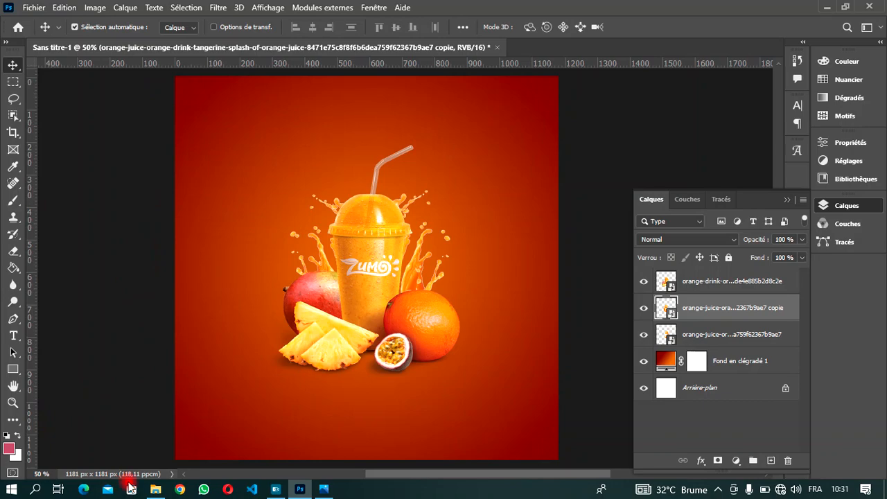
{"action": "left_click", "coordinate": [156, 488]}
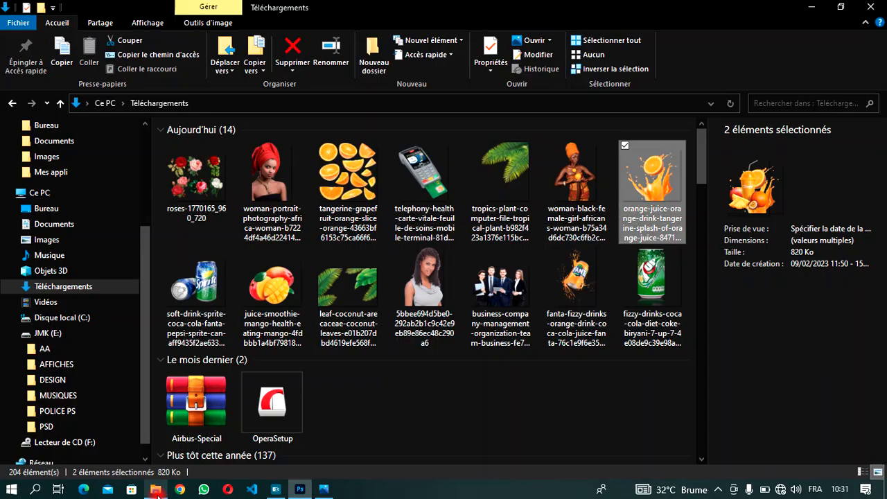
{"action": "left_click", "coordinate": [347, 181]}
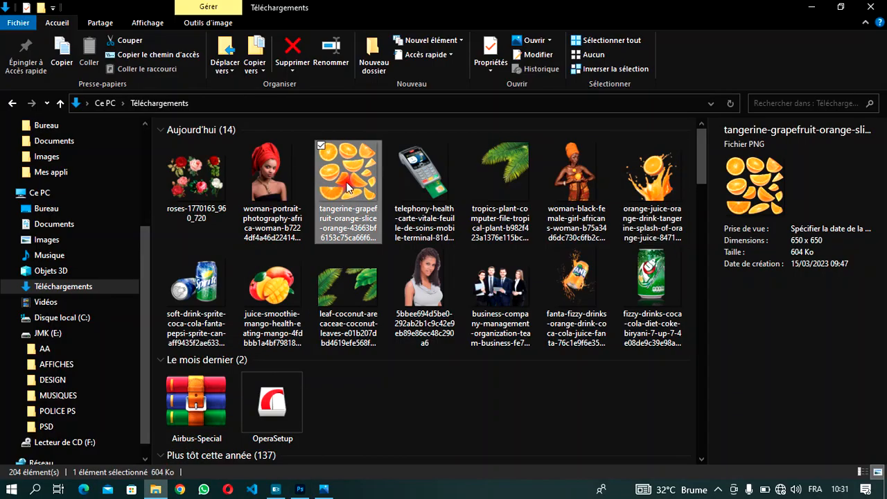
{"action": "left_click", "coordinate": [208, 184], "text": "ctrl"}
{"action": "left_click_drag", "start_coordinate": [362, 182], "coordinate": [324, 257]}
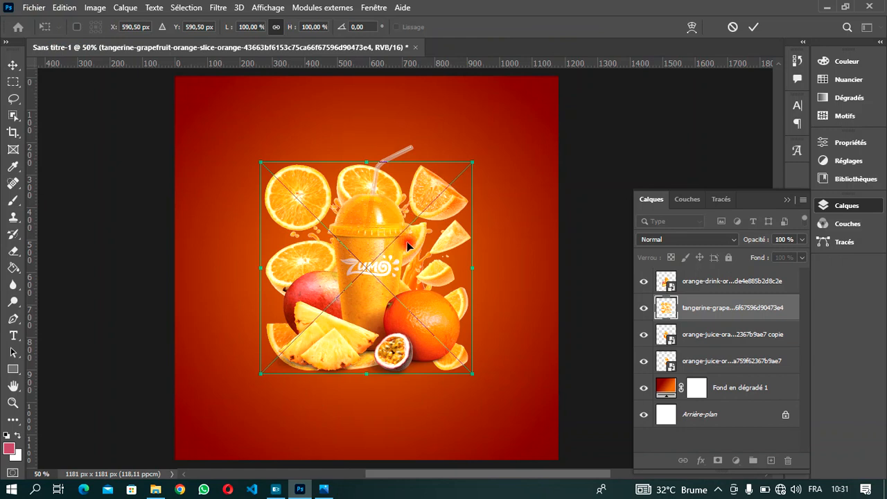
Place the orange slices at 100 % in the canvas's upper right and the roses image centred at 23,49 %.
{"action": "left_click_drag", "start_coordinate": [425, 266], "coordinate": [517, 181]}
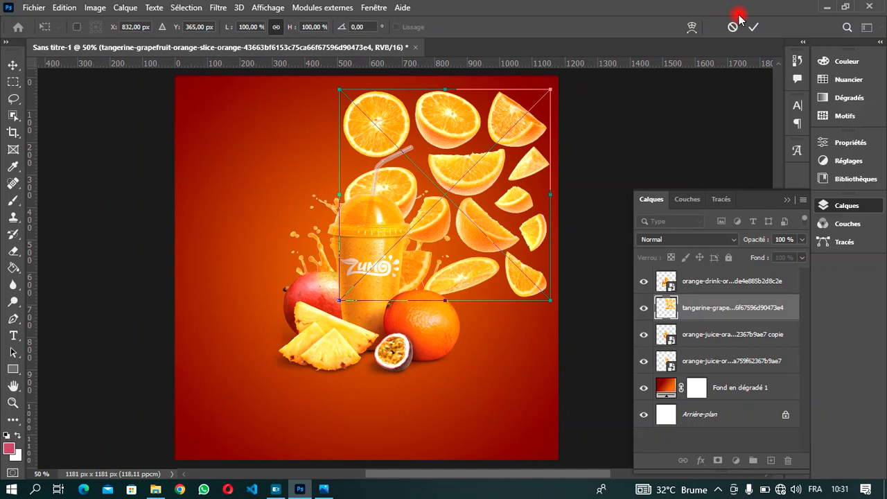
{"action": "left_click", "coordinate": [764, 27]}
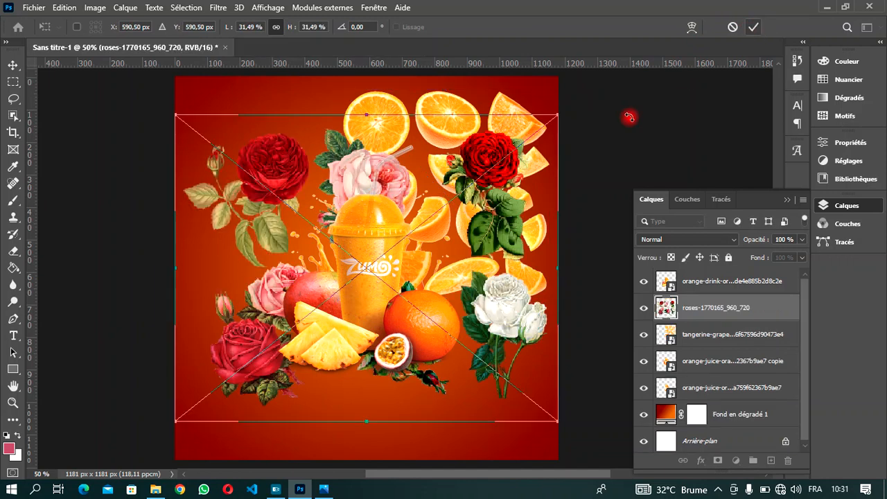
{"action": "left_click", "coordinate": [678, 17]}
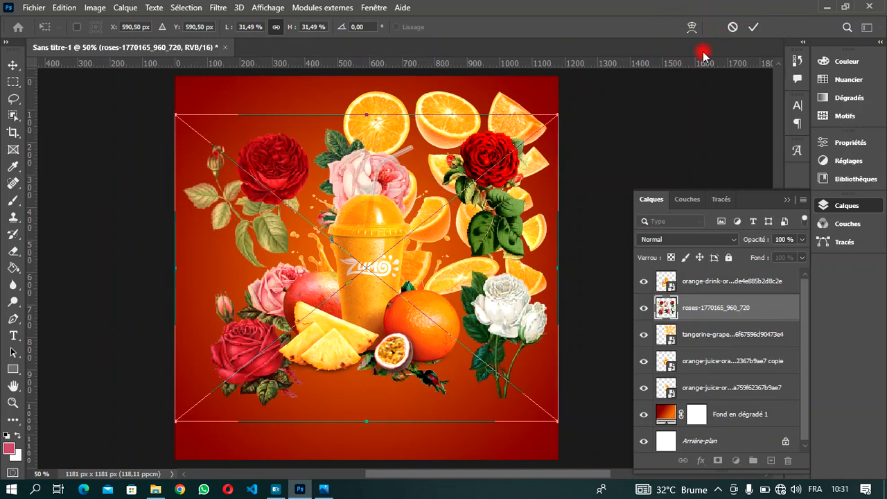
{"action": "mouse_move", "coordinate": [292, 29]}
{"action": "left_mouse_down"}
{"action": "mouse_move", "coordinate": [278, 32]}
{"action": "mouse_move", "coordinate": [287, 27]}
{"action": "left_mouse_up"}
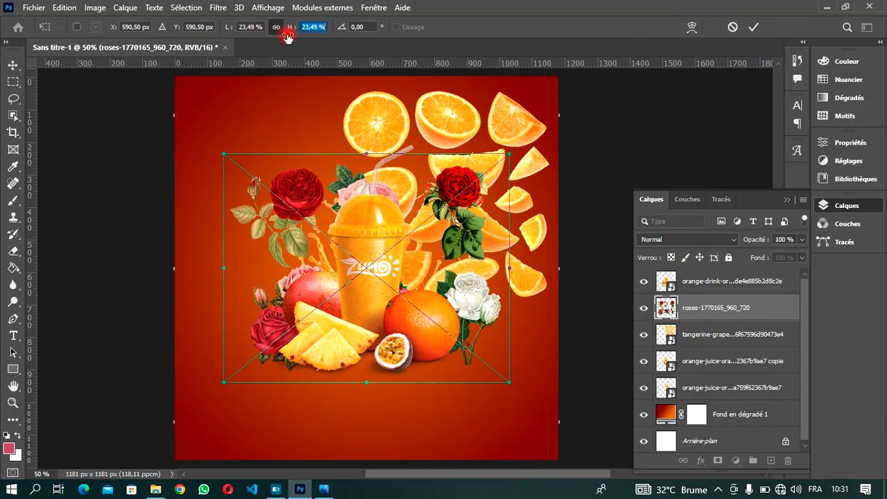
{"action": "left_click", "coordinate": [754, 28]}
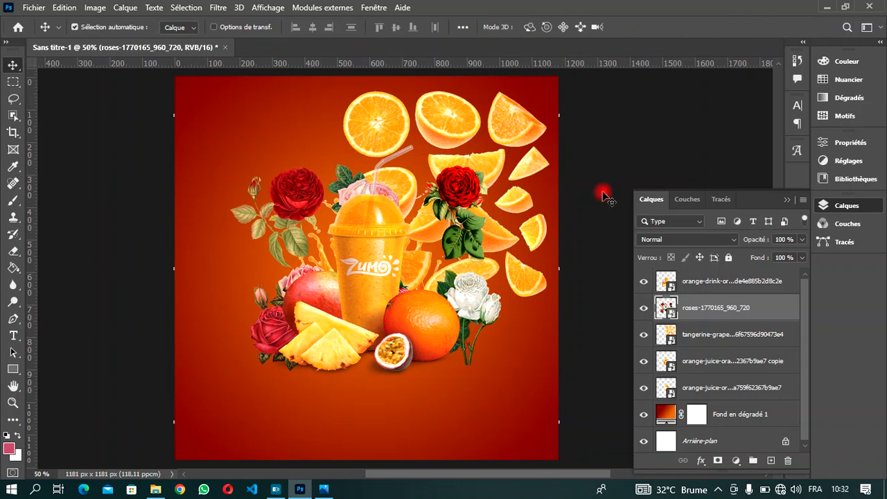
Raise the roses layer above the cup layer and copy the leaves beside the lower middle rose to a new layer with the Lasso.
{"action": "left_click", "coordinate": [708, 280]}
{"action": "left_click_drag", "start_coordinate": [713, 312], "coordinate": [717, 275]}
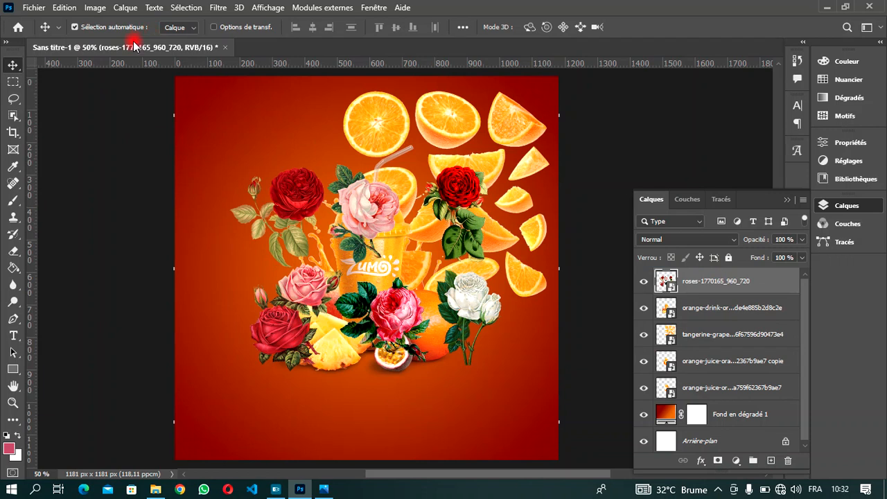
{"action": "left_click", "coordinate": [13, 99]}
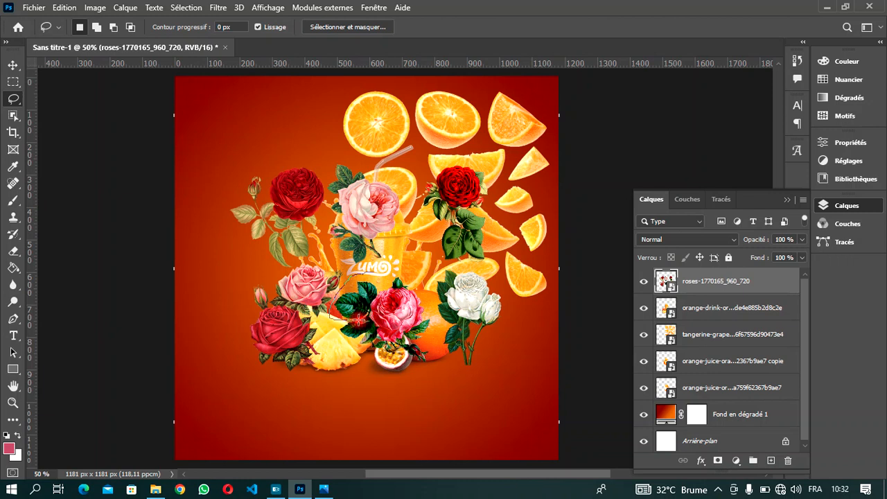
{"action": "left_click_drag", "start_coordinate": [365, 311], "coordinate": [369, 317]}
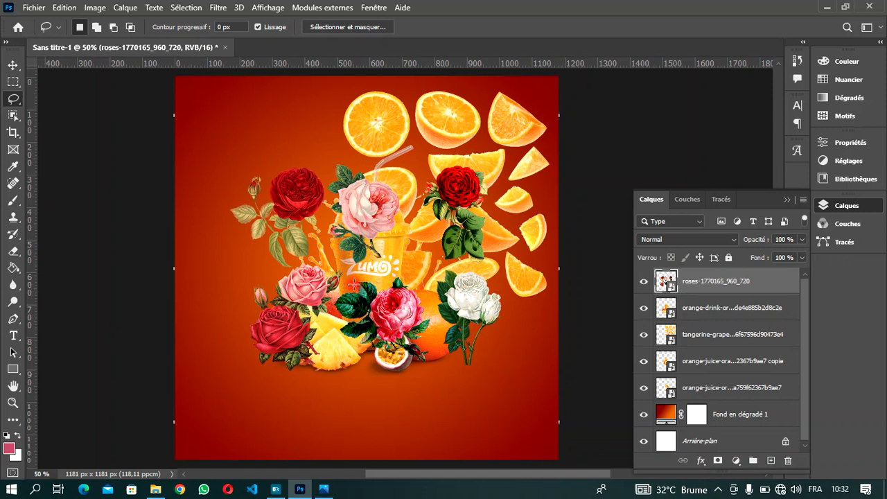
{"action": "mouse_move", "coordinate": [335, 293]}
{"action": "left_mouse_down"}
{"action": "mouse_move", "coordinate": [327, 320]}
{"action": "mouse_move", "coordinate": [367, 343]}
{"action": "left_mouse_up"}
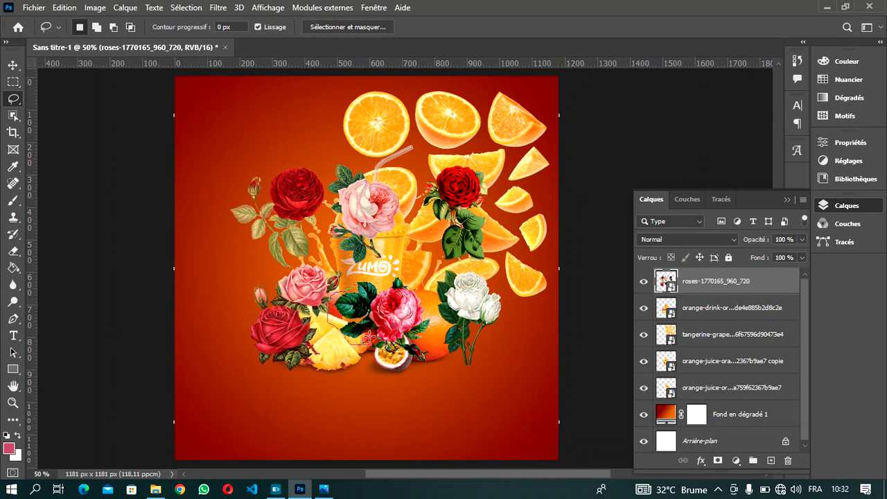
{"action": "left_click_drag", "start_coordinate": [369, 299], "coordinate": [361, 279]}
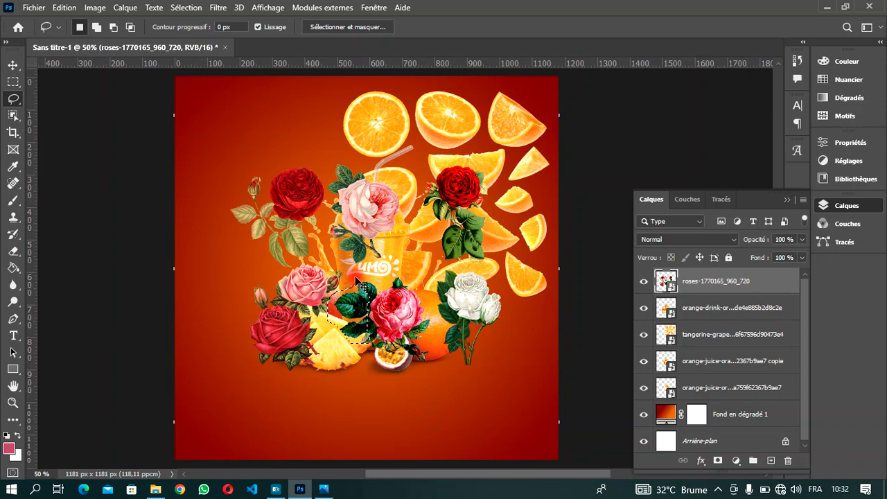
{"action": "key", "text": "ctrl+j"}
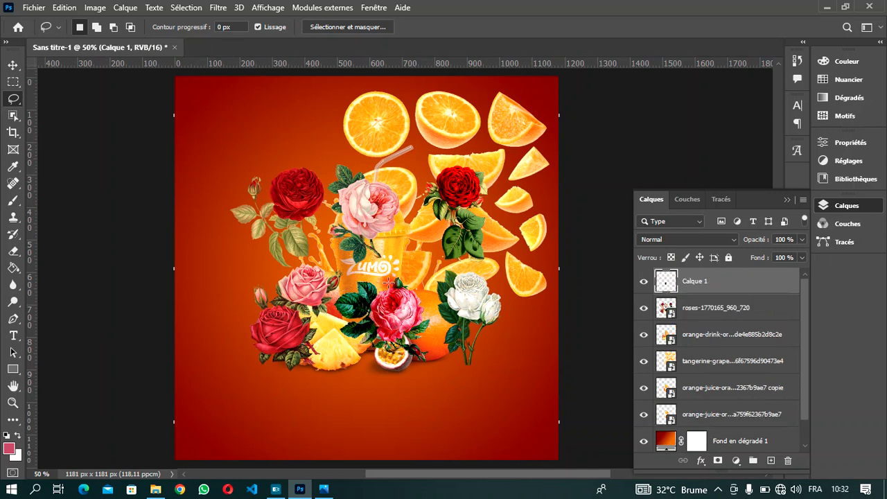
Delete the roses layer and move the copied leaves to the upper part of the canvas's left edge.
{"action": "left_click", "coordinate": [692, 307]}
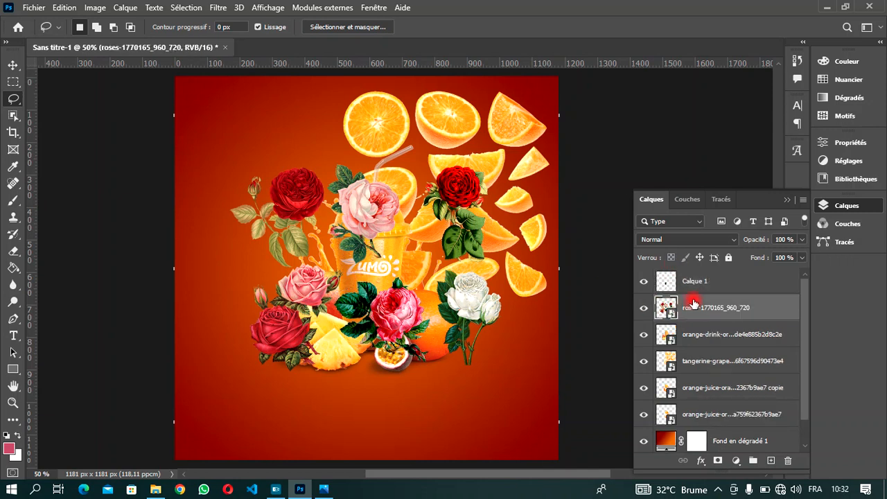
{"action": "key", "text": "Delete"}
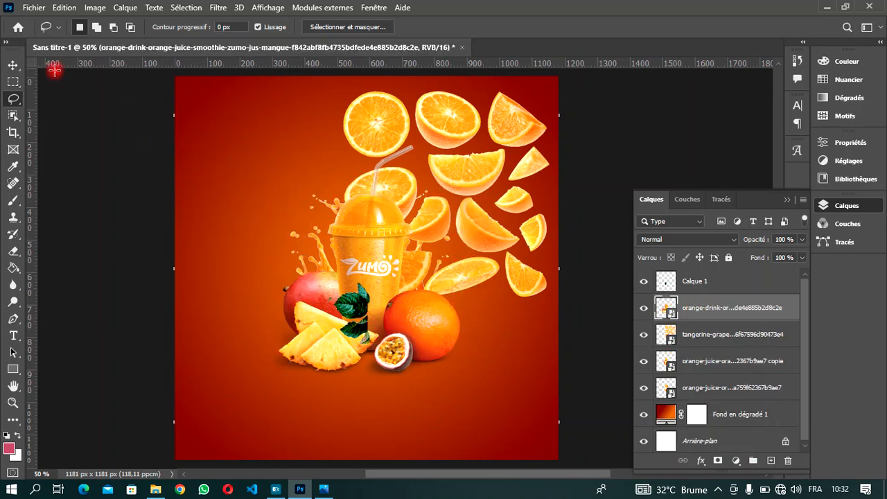
{"action": "left_click", "coordinate": [10, 63]}
{"action": "mouse_move", "coordinate": [343, 286]}
{"action": "left_mouse_down"}
{"action": "mouse_move", "coordinate": [261, 188]}
{"action": "mouse_move", "coordinate": [189, 177]}
{"action": "left_mouse_up"}
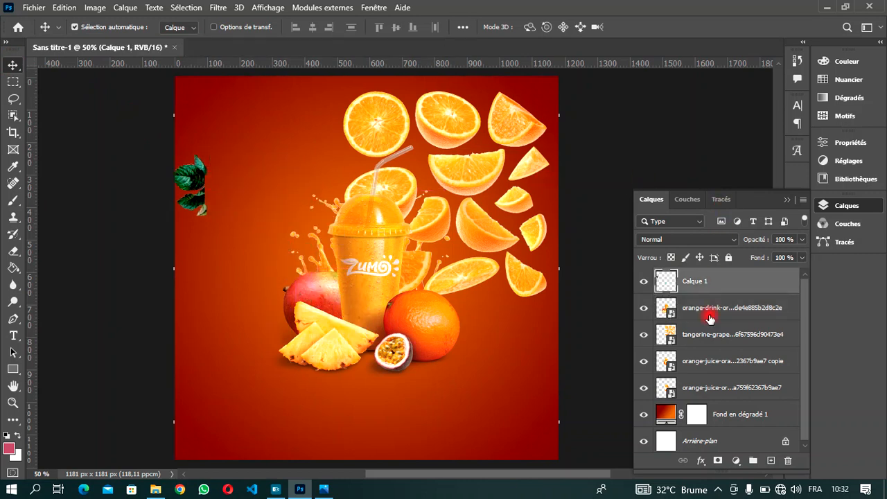
Reorder the layers so the orange slices layer is at the top of the stack, above the leaves and the cup.
{"action": "left_click_drag", "start_coordinate": [705, 311], "coordinate": [710, 279]}
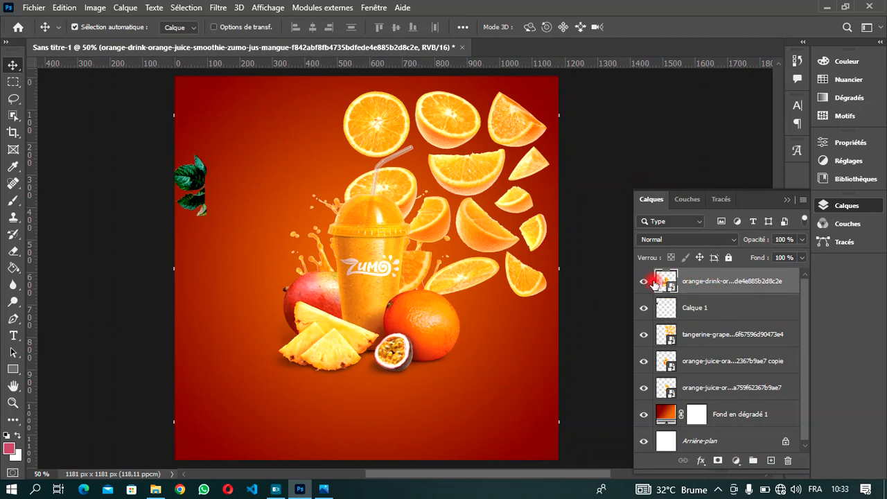
{"action": "mouse_move", "coordinate": [704, 279]}
{"action": "left_mouse_down"}
{"action": "mouse_move", "coordinate": [727, 297]}
{"action": "mouse_move", "coordinate": [716, 323]}
{"action": "mouse_move", "coordinate": [710, 273]}
{"action": "left_mouse_up"}
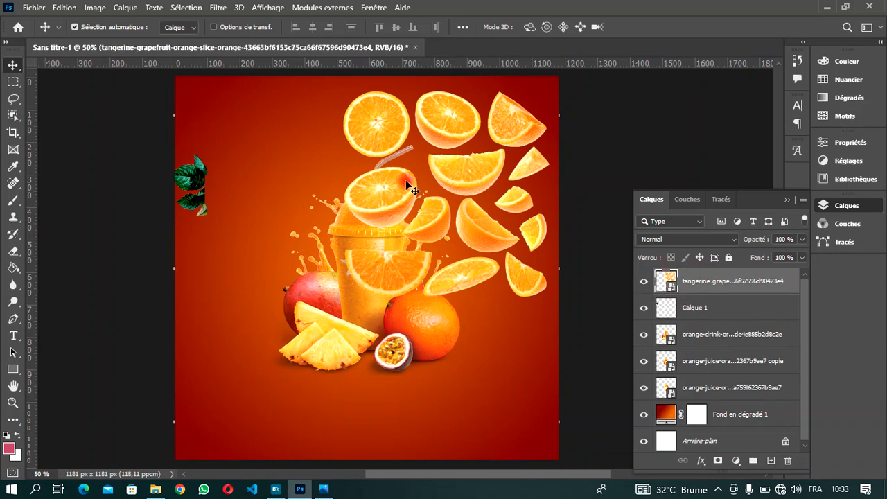
Copy the orange half over the cup's lid to a new layer with the Lasso and place it in the canvas's upper-left area.
{"action": "left_click", "coordinate": [13, 99]}
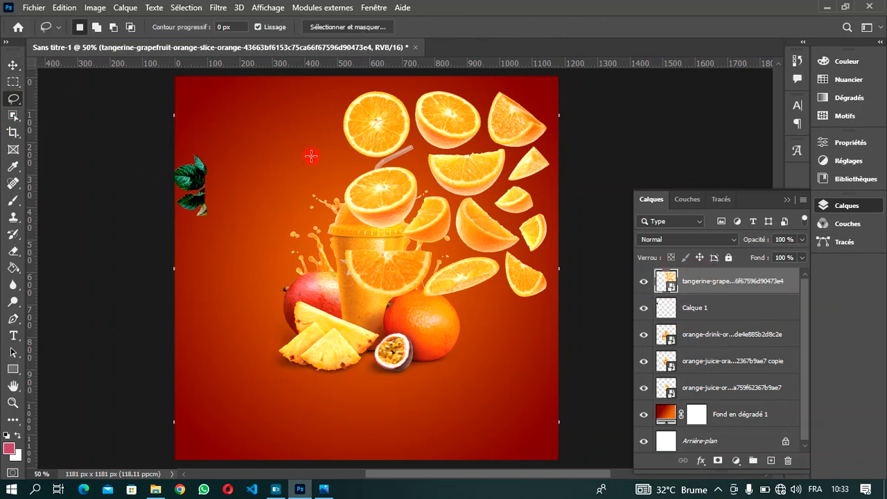
{"action": "mouse_move", "coordinate": [390, 164]}
{"action": "left_mouse_down"}
{"action": "mouse_move", "coordinate": [342, 160]}
{"action": "mouse_move", "coordinate": [339, 205]}
{"action": "mouse_move", "coordinate": [391, 234]}
{"action": "mouse_move", "coordinate": [419, 203]}
{"action": "mouse_move", "coordinate": [423, 176]}
{"action": "mouse_move", "coordinate": [420, 160]}
{"action": "mouse_move", "coordinate": [376, 160]}
{"action": "left_mouse_up"}
{"action": "left_click", "coordinate": [410, 160]}
{"action": "mouse_move", "coordinate": [410, 160]}
{"action": "left_mouse_down"}
{"action": "mouse_move", "coordinate": [371, 160]}
{"action": "mouse_move", "coordinate": [341, 181]}
{"action": "mouse_move", "coordinate": [336, 216]}
{"action": "mouse_move", "coordinate": [390, 235]}
{"action": "mouse_move", "coordinate": [423, 184]}
{"action": "left_mouse_up"}
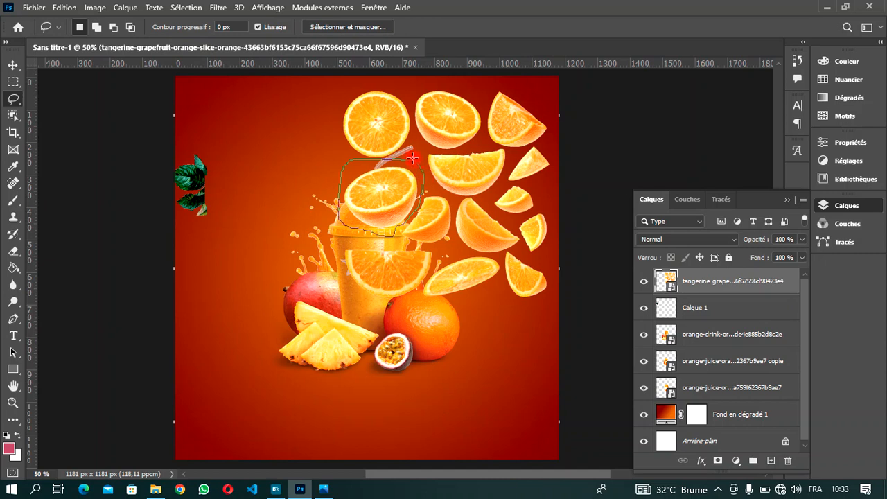
{"action": "left_click_drag", "start_coordinate": [409, 160], "coordinate": [410, 159]}
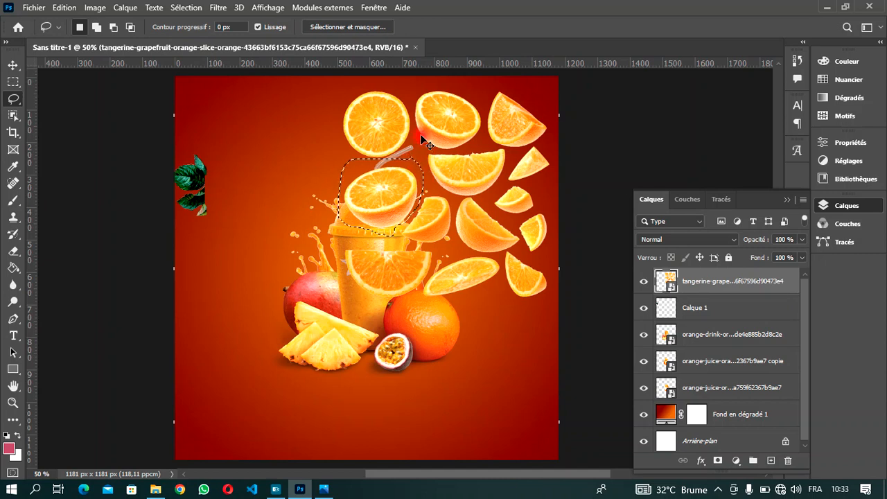
{"action": "key", "text": "ctrl+j"}
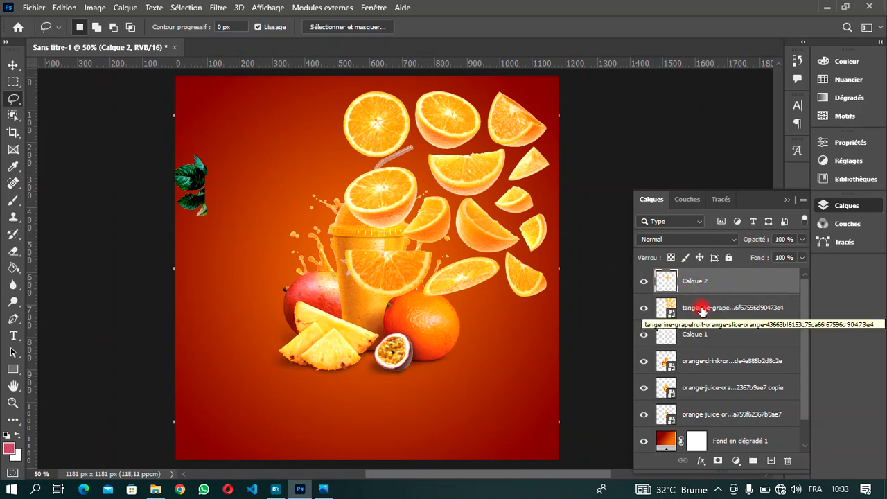
{"action": "left_click", "coordinate": [14, 64]}
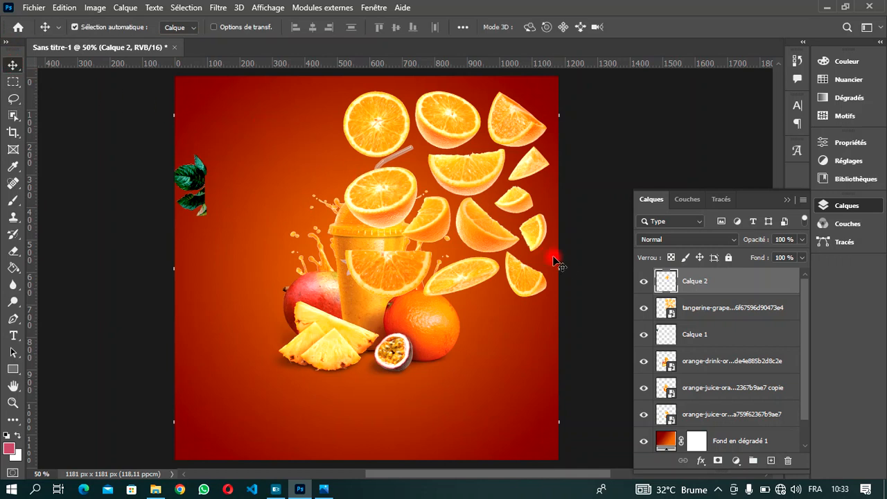
{"action": "left_click_drag", "start_coordinate": [388, 201], "coordinate": [246, 136]}
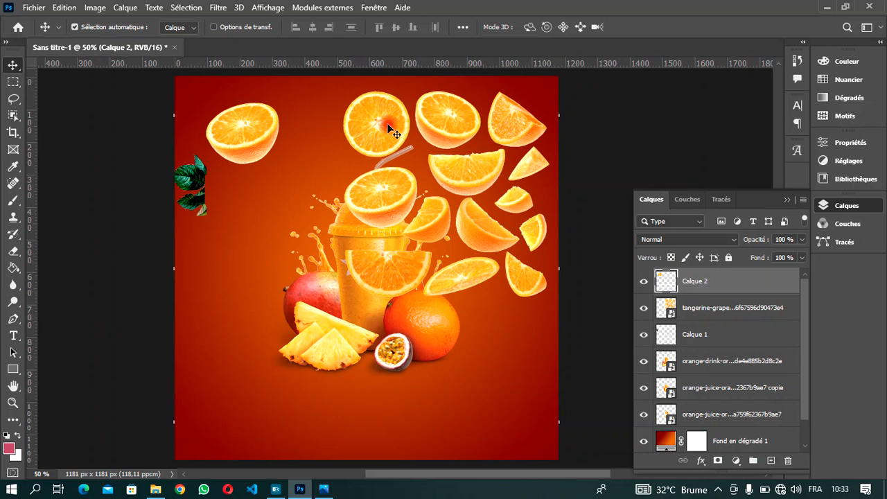
Copy the full round slice above the straw from the orange slices layer to a new layer with the Lasso.
{"action": "left_click", "coordinate": [705, 308]}
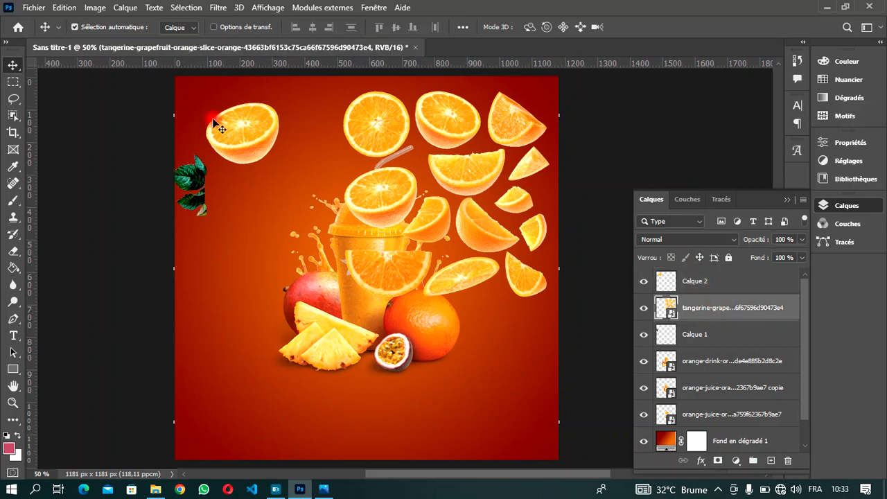
{"action": "left_click", "coordinate": [12, 98]}
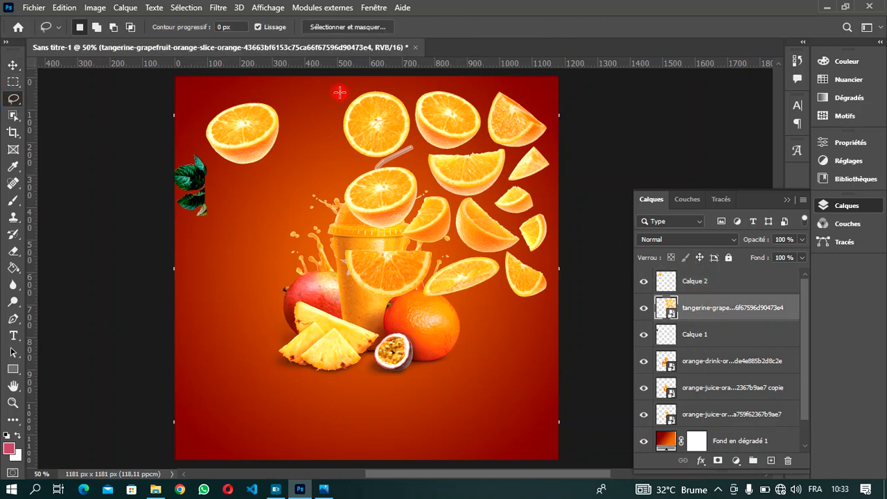
{"action": "left_click_drag", "start_coordinate": [330, 78], "coordinate": [324, 124]}
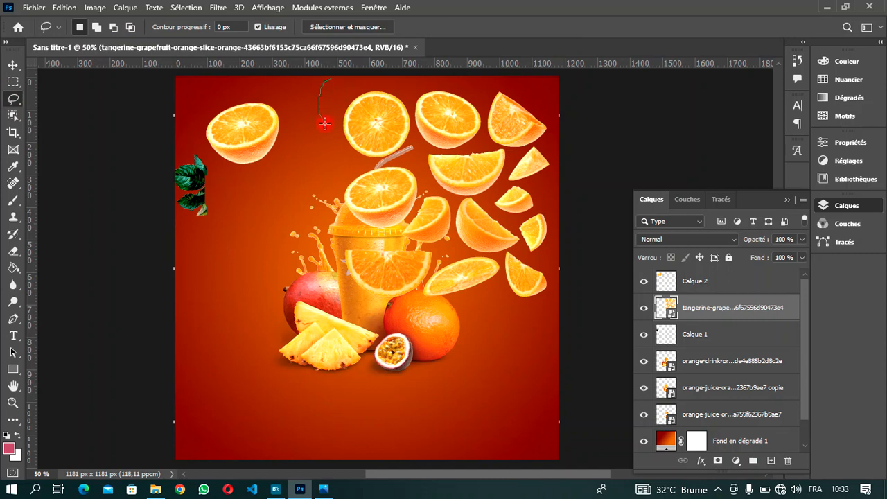
{"action": "mouse_move", "coordinate": [353, 159]}
{"action": "left_mouse_down"}
{"action": "mouse_move", "coordinate": [381, 164]}
{"action": "mouse_move", "coordinate": [410, 153]}
{"action": "mouse_move", "coordinate": [417, 109]}
{"action": "mouse_move", "coordinate": [402, 89]}
{"action": "mouse_move", "coordinate": [372, 78]}
{"action": "mouse_move", "coordinate": [333, 79]}
{"action": "left_mouse_up"}
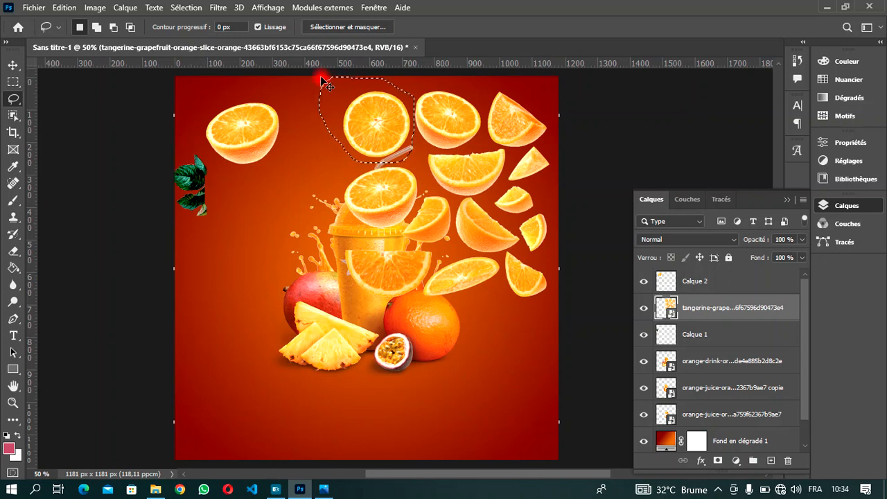
{"action": "key", "text": "ctrl+j"}
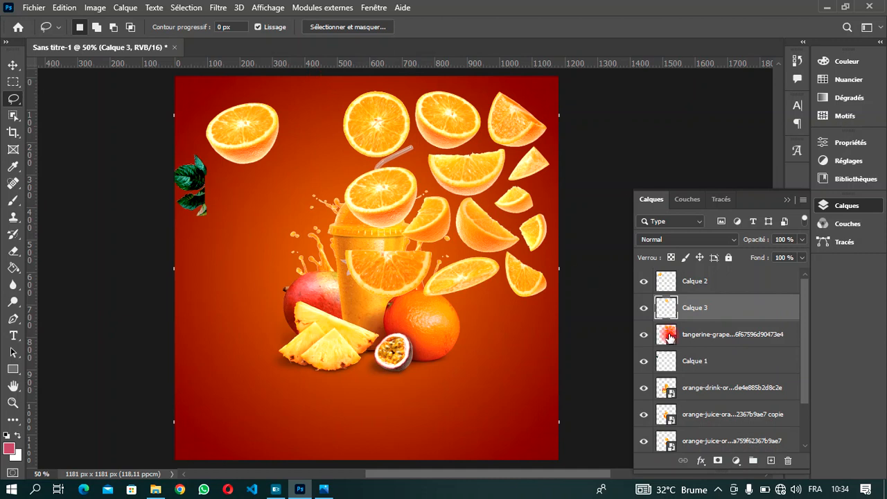
Delete the orange slices layer and move the two copied pieces to the canvas edges: the round slice left, the half lower right.
{"action": "left_click", "coordinate": [727, 338]}
{"action": "key", "text": "Delete"}
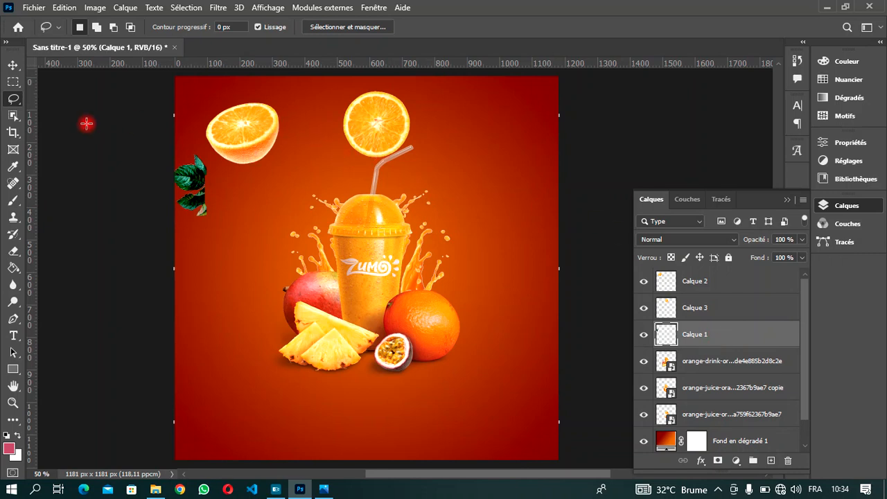
{"action": "left_click", "coordinate": [21, 65]}
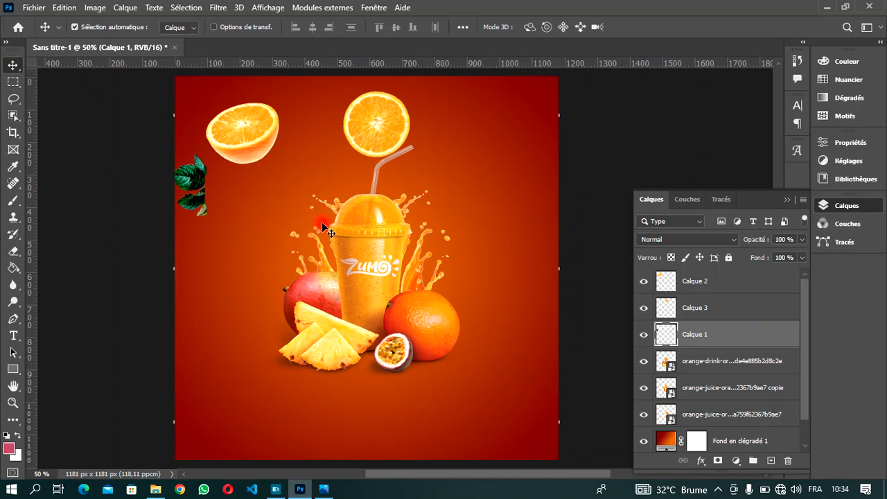
{"action": "left_click", "coordinate": [380, 124]}
{"action": "left_click_drag", "start_coordinate": [380, 123], "coordinate": [164, 284]}
{"action": "left_click_drag", "start_coordinate": [282, 117], "coordinate": [558, 442]}
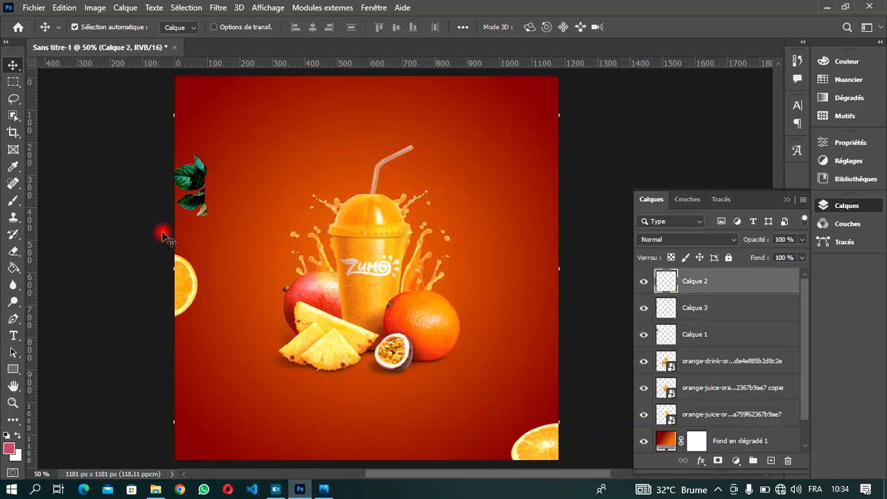
Move the round orange slice lower along the canvas's left edge, level with the fruit beside the cup.
{"action": "left_click", "coordinate": [191, 291]}
{"action": "left_click_drag", "start_coordinate": [191, 291], "coordinate": [201, 336]}
{"action": "key", "text": "Left"}
{"action": "key", "text": "Left"}
{"action": "key", "text": "Left"}
{"action": "key", "text": "Left"}
{"action": "key", "text": "Left"}
{"action": "key", "text": "Left"}
{"action": "key", "text": "Left"}
{"action": "key", "text": "Left"}
{"action": "key", "text": "Left"}
{"action": "key", "text": "Left"}
{"action": "key", "text": "Left"}
{"action": "key", "text": "Left"}
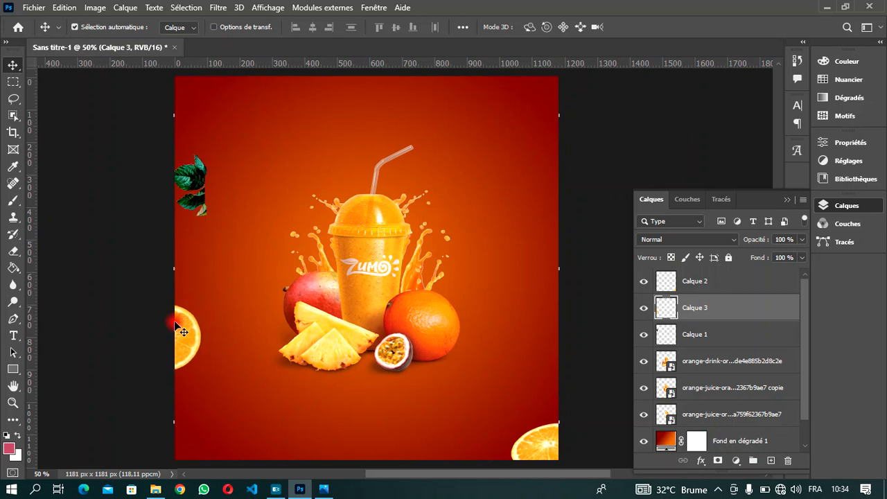
Apply a Gaussian Blur with a 4.6-pixel radius to the round orange slice at the canvas's left edge.
{"action": "left_click", "coordinate": [218, 8]}
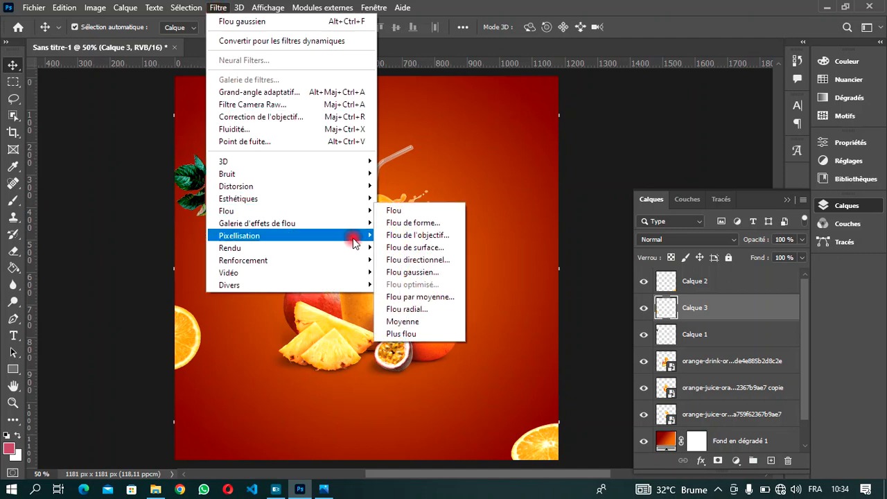
{"action": "left_click", "coordinate": [408, 272]}
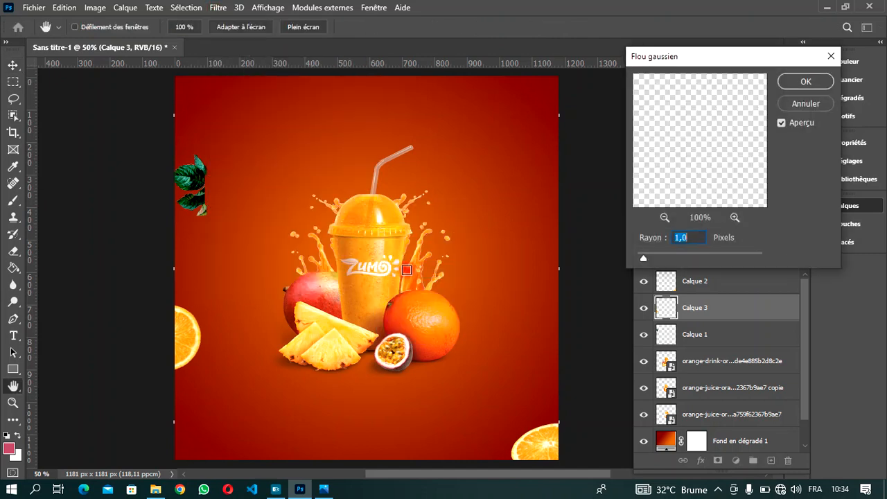
{"action": "left_click_drag", "start_coordinate": [642, 257], "coordinate": [652, 258]}
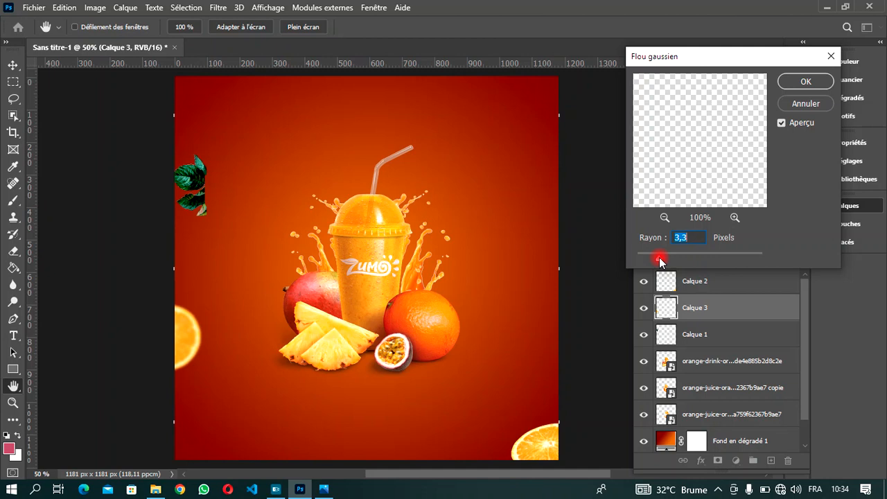
{"action": "left_click_drag", "start_coordinate": [659, 260], "coordinate": [669, 261]}
{"action": "left_click", "coordinate": [803, 82]}
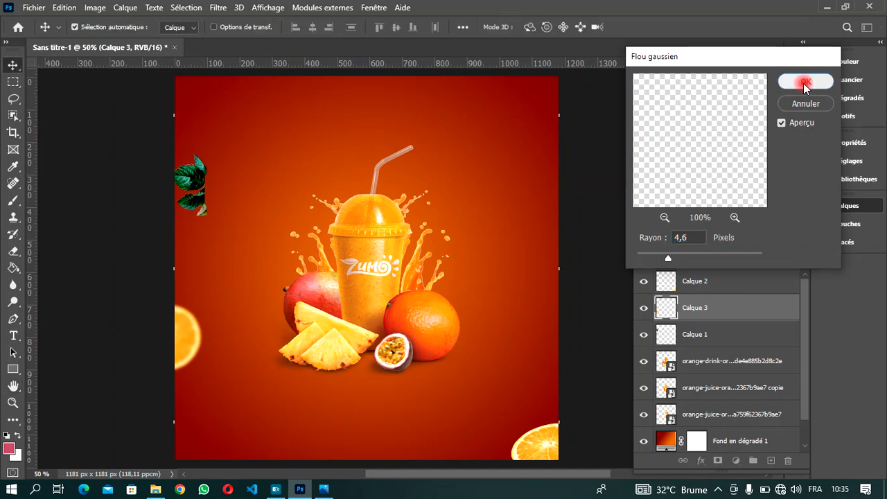
Apply a Gaussian Blur with a 4.8-pixel radius to the orange half in the canvas's lower-right corner.
{"action": "left_click", "coordinate": [539, 447]}
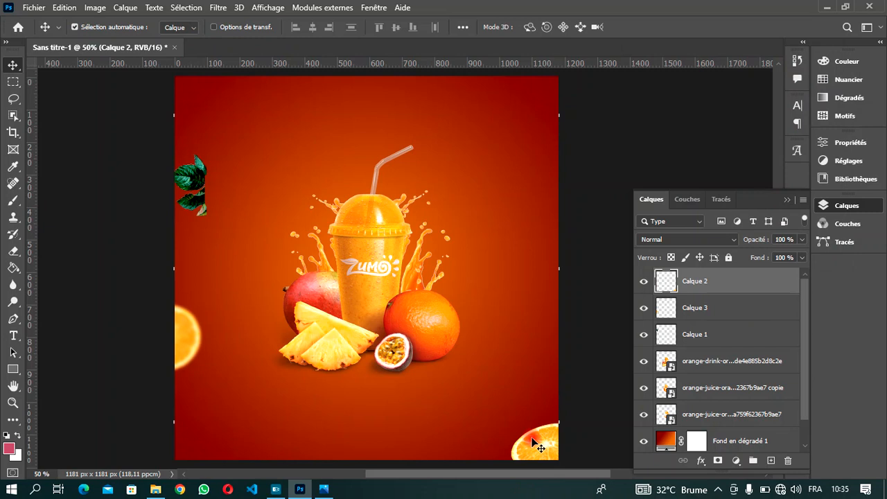
{"action": "left_click", "coordinate": [220, 7]}
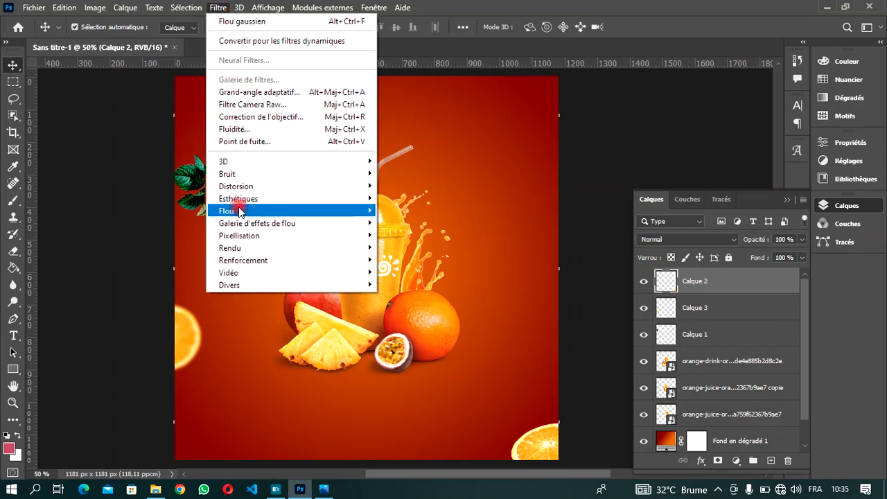
{"action": "mouse_move", "coordinate": [241, 211]}
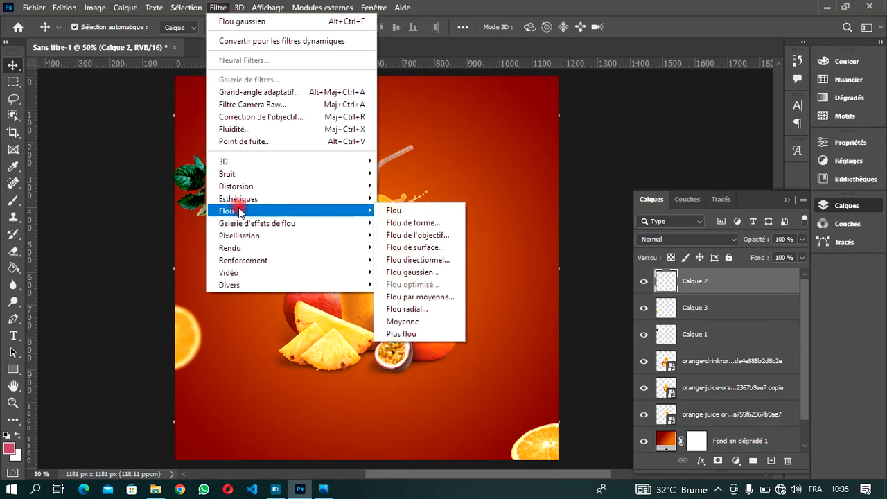
{"action": "left_click", "coordinate": [438, 272]}
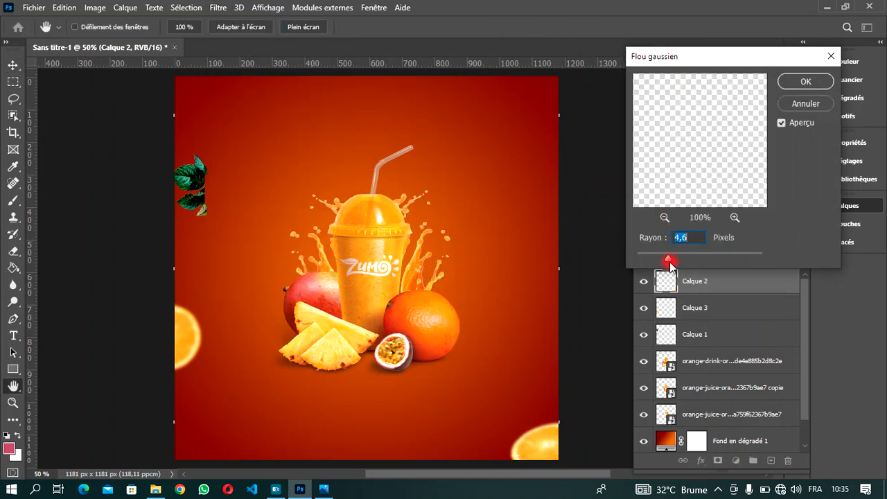
{"action": "left_click", "coordinate": [667, 260]}
{"action": "left_click", "coordinate": [807, 82]}
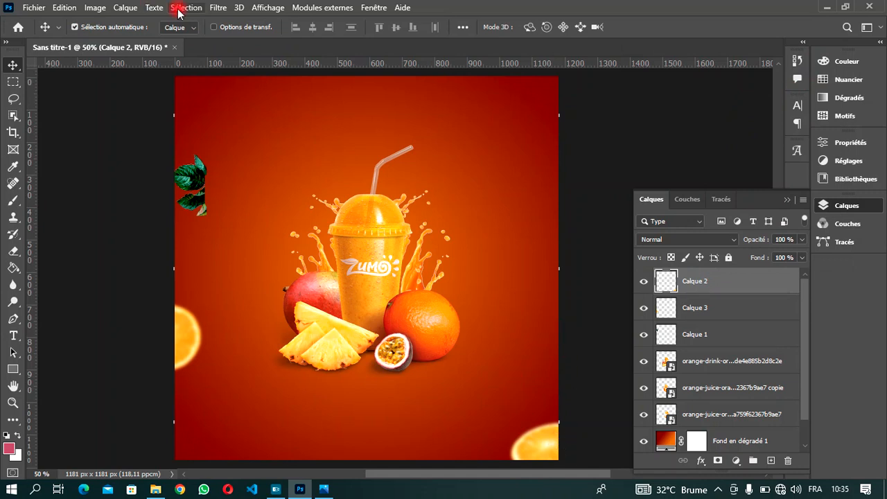
Blur the orange half in the canvas's lower-right corner a second time with Gaussian Blur, slightly increasing the radius.
{"action": "left_click", "coordinate": [219, 7]}
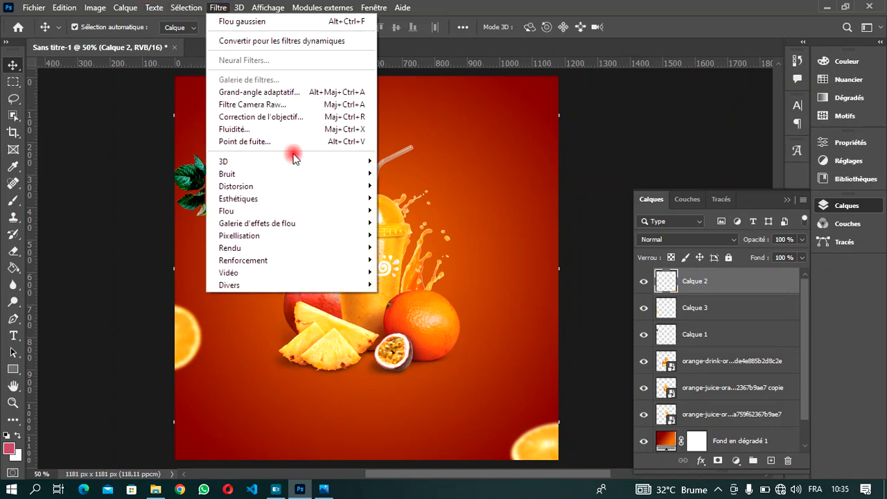
{"action": "mouse_move", "coordinate": [284, 209]}
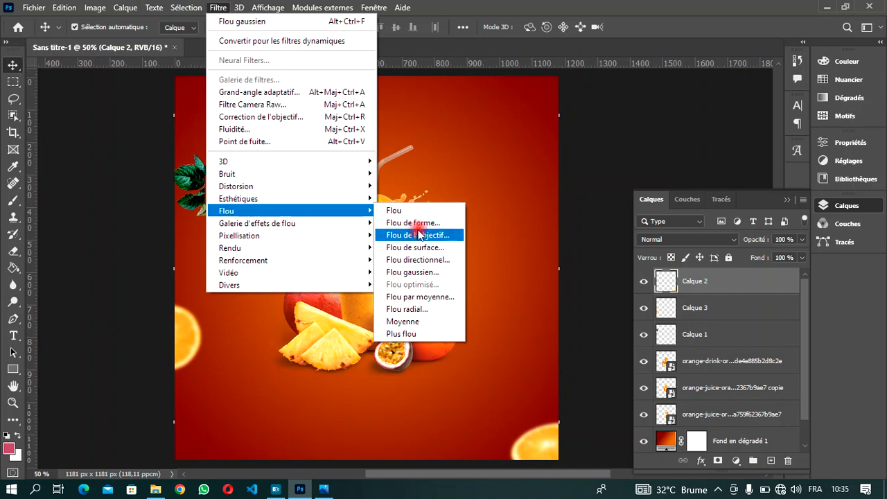
{"action": "left_click", "coordinate": [414, 272]}
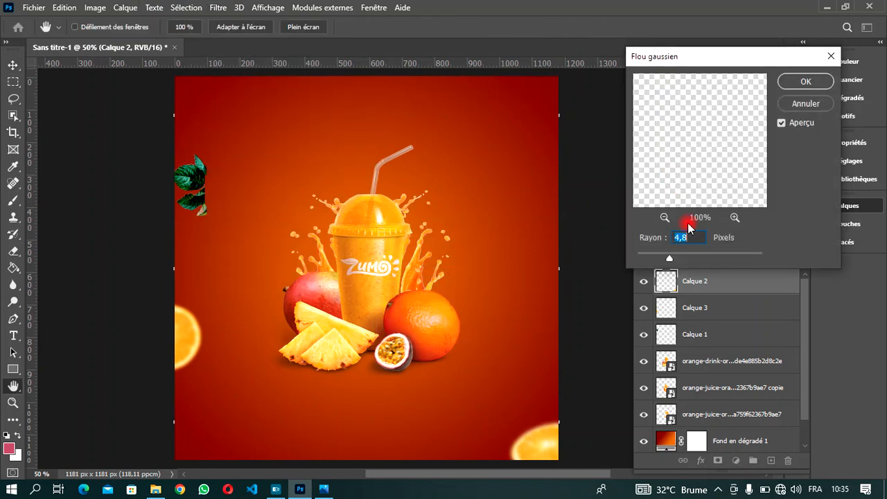
{"action": "left_click_drag", "start_coordinate": [671, 262], "coordinate": [674, 261]}
{"action": "left_click", "coordinate": [806, 82]}
Rotate the leaves by about -131°, scale them to 161%, and place them partly outside the canvas's upper-left corner.
{"action": "left_click_drag", "start_coordinate": [200, 198], "coordinate": [213, 198]}
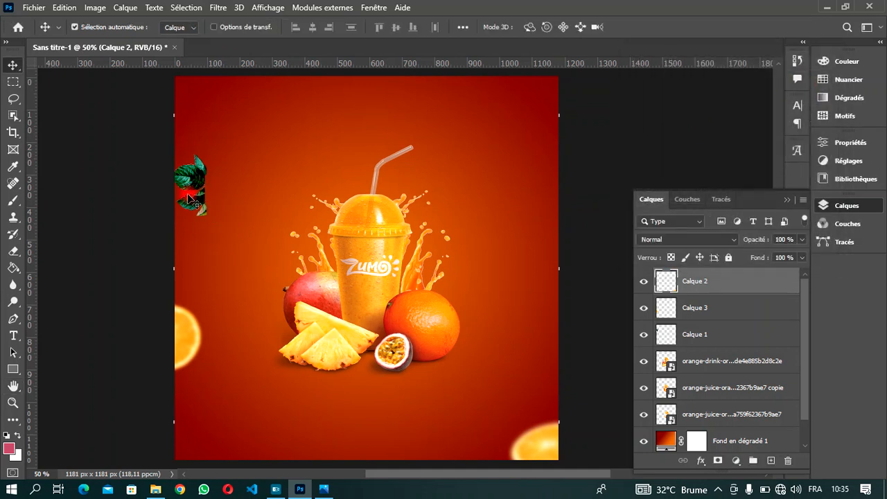
{"action": "left_click", "coordinate": [196, 183]}
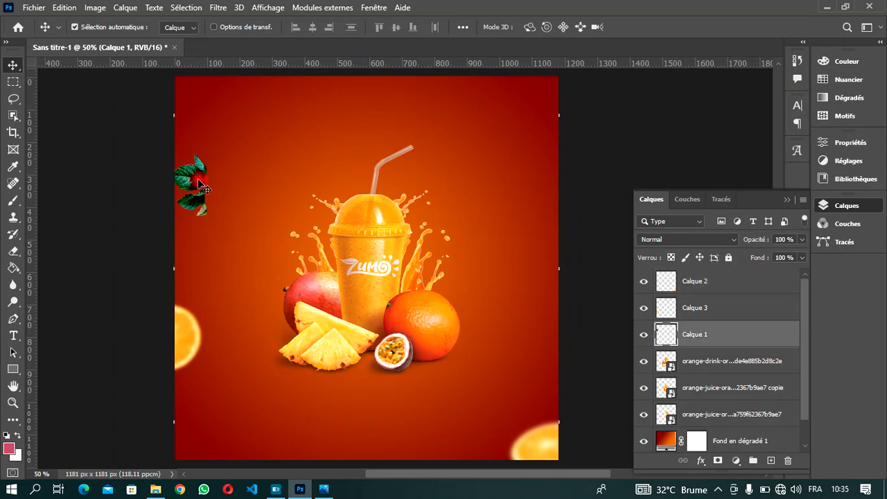
{"action": "key", "text": "ctrl"}
{"action": "key", "text": "ctrl+t"}
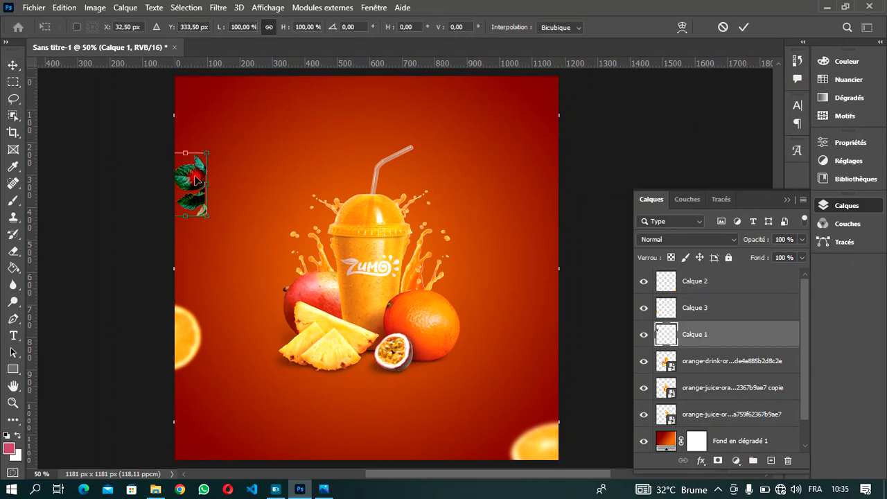
{"action": "left_click_drag", "start_coordinate": [216, 239], "coordinate": [205, 111]}
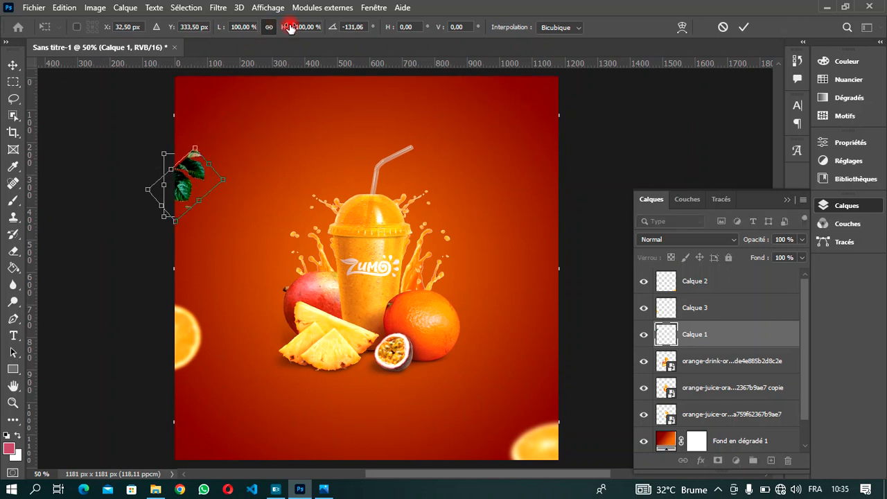
{"action": "left_click_drag", "start_coordinate": [287, 29], "coordinate": [294, 29]}
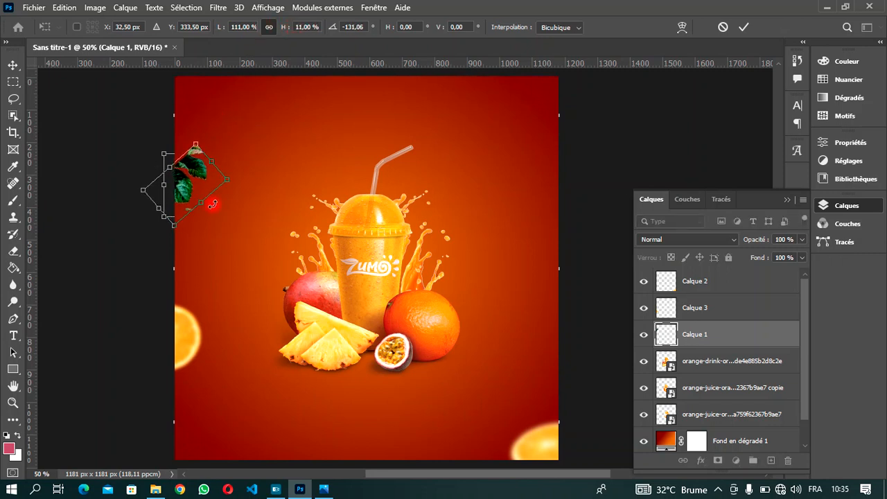
{"action": "left_click_drag", "start_coordinate": [199, 174], "coordinate": [195, 98]}
{"action": "left_click_drag", "start_coordinate": [284, 29], "coordinate": [317, 29]}
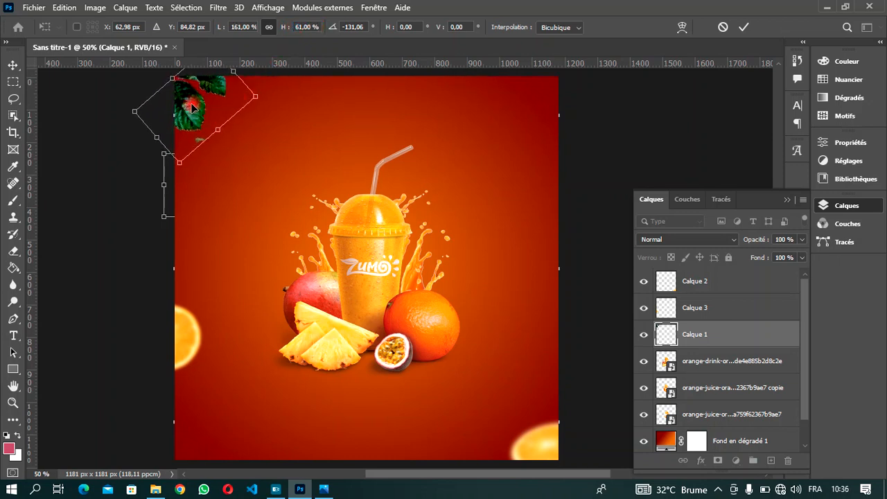
{"action": "left_click", "coordinate": [743, 27]}
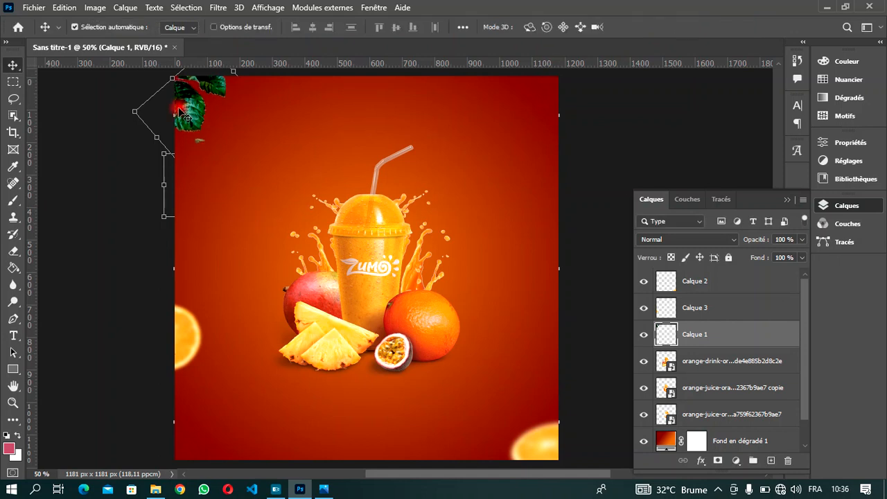
Duplicate the leaves layer and move the copy to the area right of the cup.
{"action": "scroll", "coordinate": [324, 269], "scroll_direction": "down", "scroll_amount": 1}
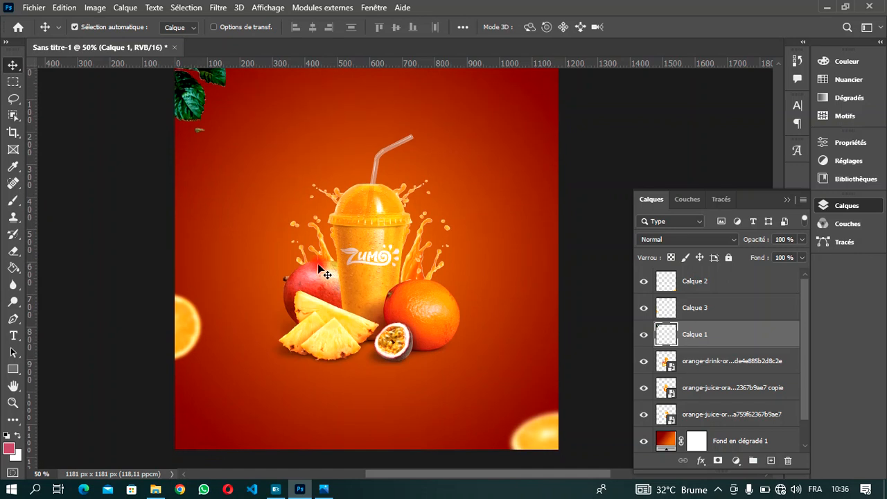
{"action": "scroll", "coordinate": [319, 265], "scroll_direction": "up", "scroll_amount": 2}
{"action": "scroll", "coordinate": [315, 268], "scroll_direction": "down", "scroll_amount": 1}
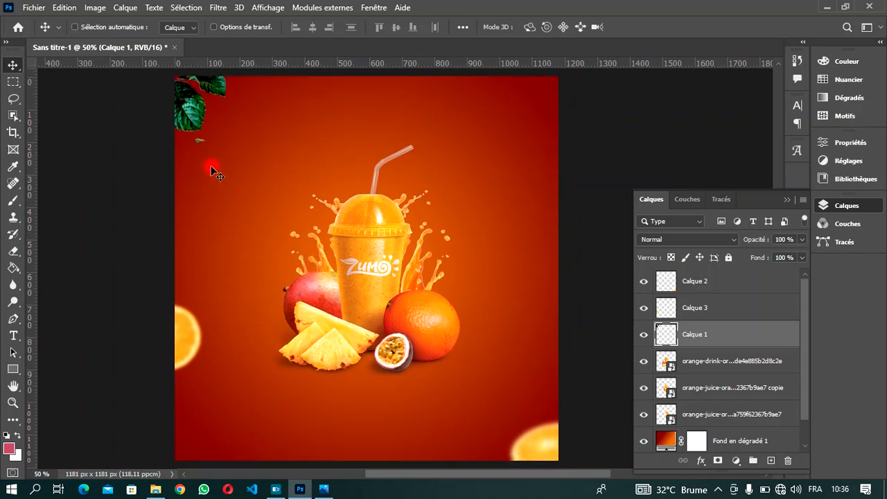
{"action": "key", "text": "ctrl+j"}
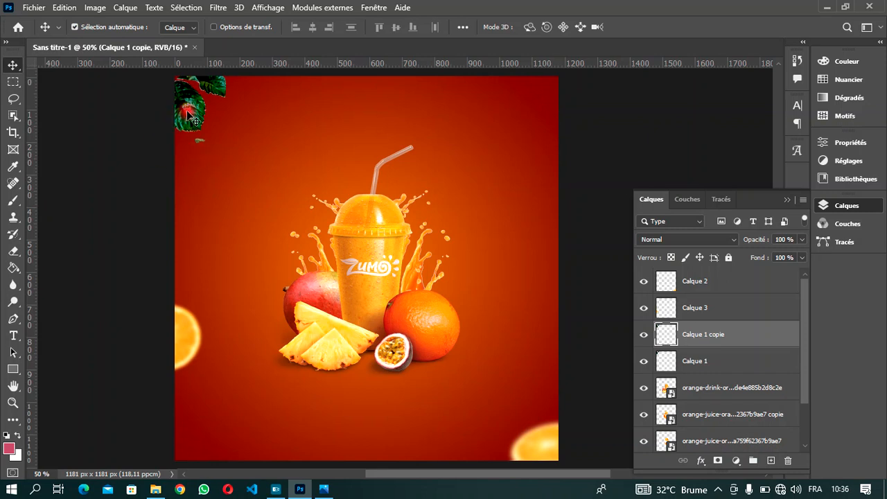
{"action": "left_click_drag", "start_coordinate": [194, 119], "coordinate": [509, 286]}
Rotate the leaves copy by about 127° and place it partly beyond the middle of the canvas's right edge.
{"action": "key", "text": "ctrl+t"}
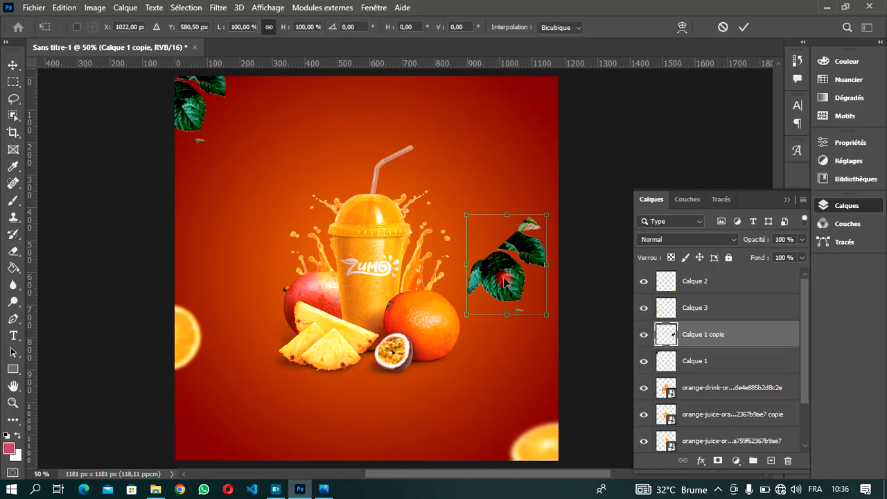
{"action": "left_click_drag", "start_coordinate": [556, 207], "coordinate": [575, 383]}
{"action": "left_click_drag", "start_coordinate": [505, 264], "coordinate": [569, 291]}
{"action": "left_click_drag", "start_coordinate": [547, 201], "coordinate": [556, 241]}
{"action": "left_click_drag", "start_coordinate": [557, 296], "coordinate": [563, 277]}
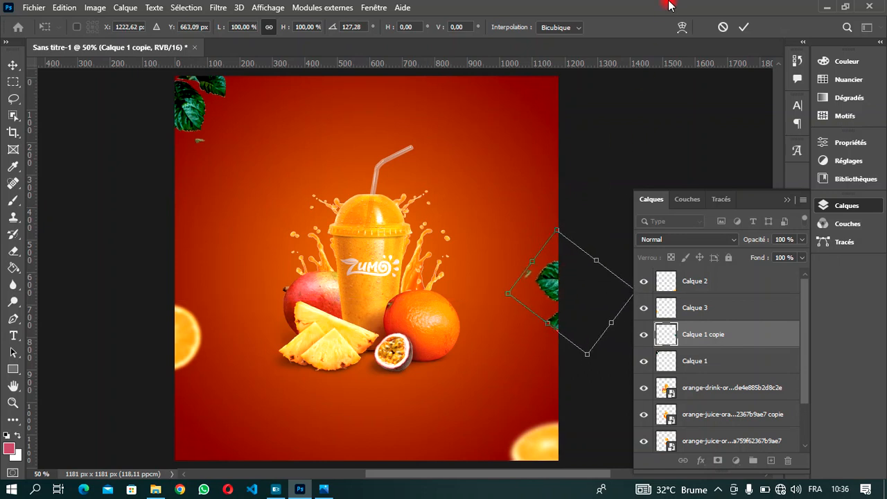
{"action": "left_click", "coordinate": [745, 27]}
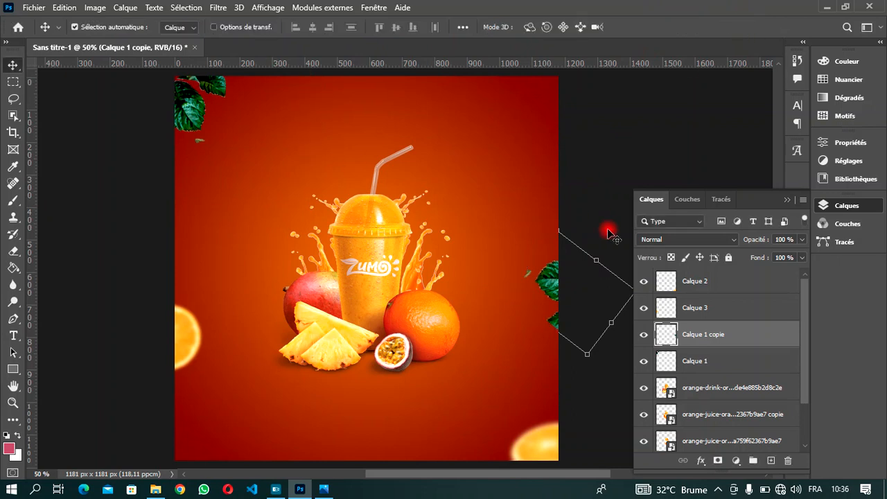
Apply a Gaussian Blur with a 7-pixel radius to the leaves copy at the canvas's right edge.
{"action": "scroll", "coordinate": [279, 64], "scroll_direction": "down", "scroll_amount": 2}
{"action": "scroll", "coordinate": [279, 64], "scroll_direction": "up", "scroll_amount": 2}
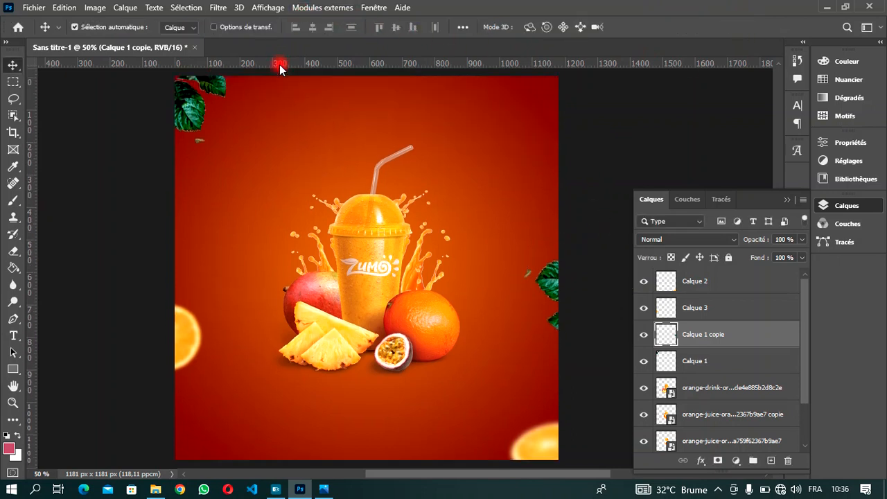
{"action": "left_click", "coordinate": [218, 7]}
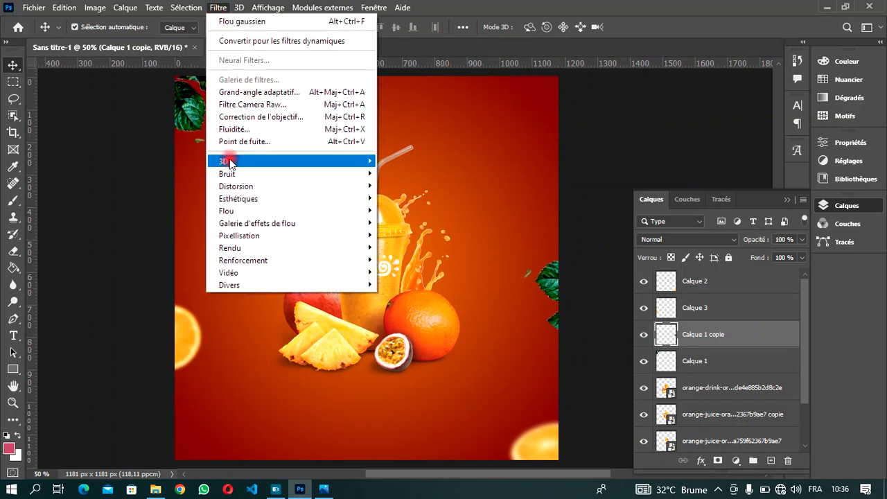
{"action": "mouse_move", "coordinate": [236, 215]}
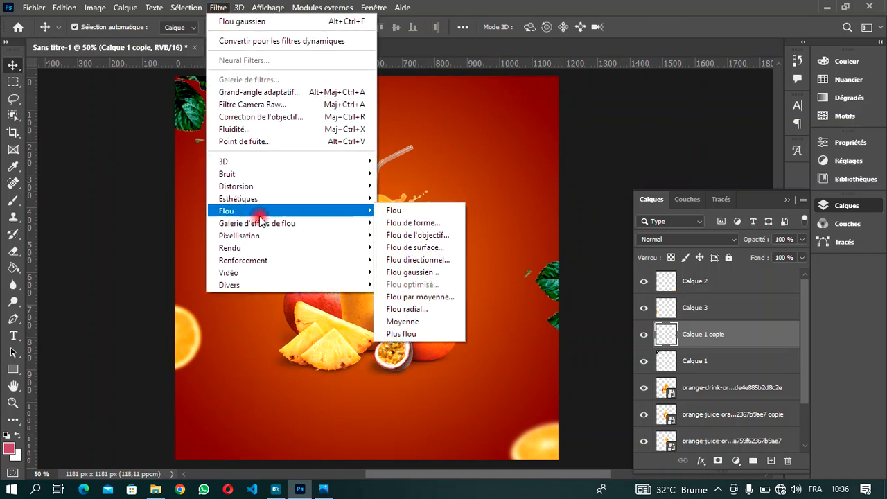
{"action": "left_click", "coordinate": [413, 275]}
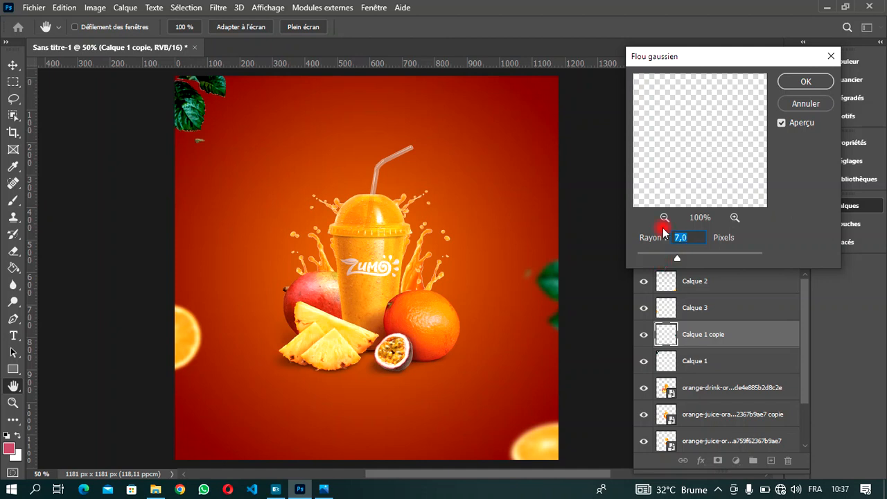
{"action": "left_click", "coordinate": [797, 82]}
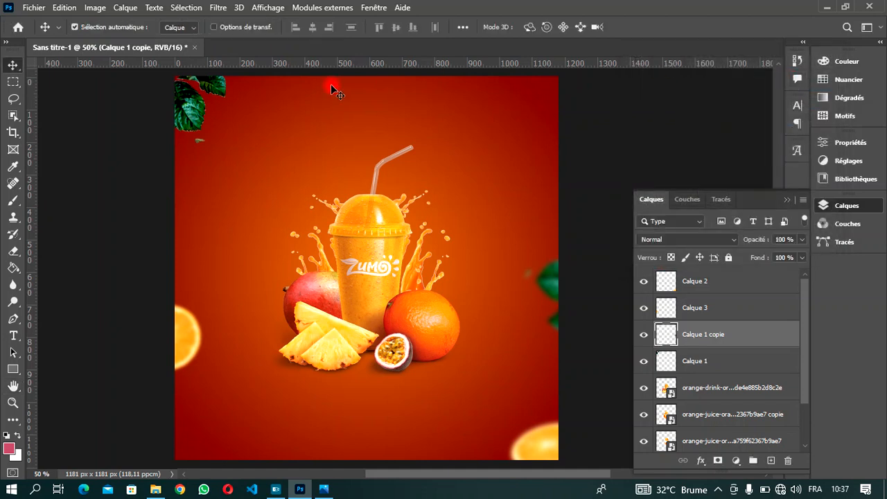
Apply a Gaussian Blur with a 7-pixel radius to the leaves in the canvas's upper-left corner.
{"action": "left_click", "coordinate": [179, 106]}
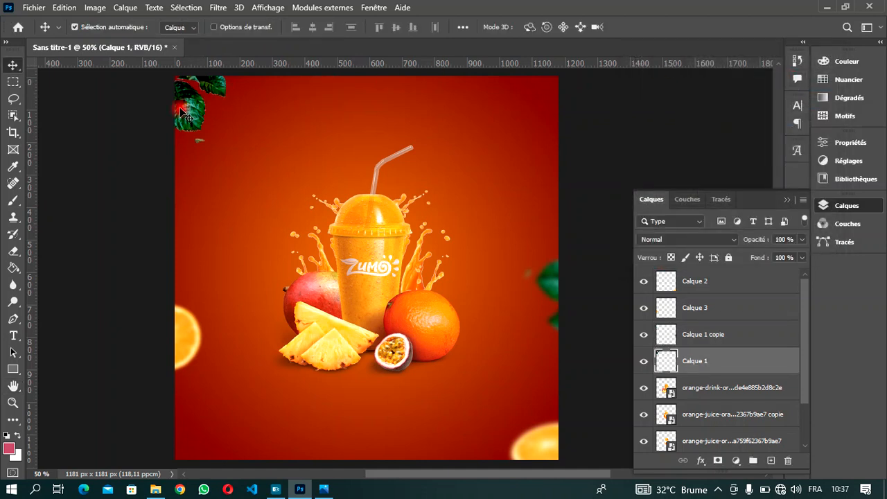
{"action": "left_click", "coordinate": [218, 8]}
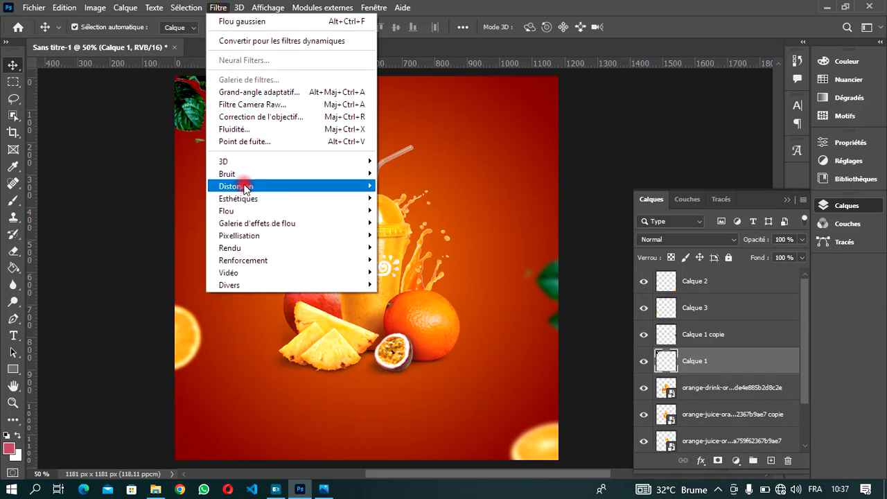
{"action": "mouse_move", "coordinate": [320, 217]}
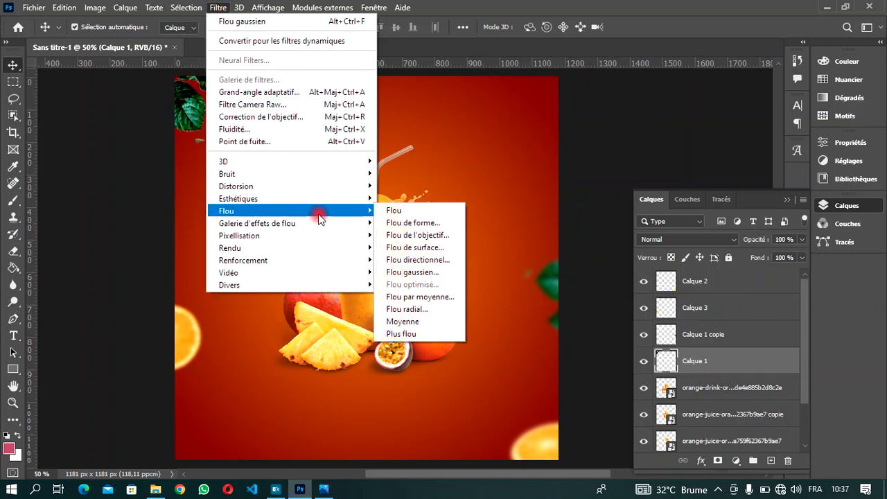
{"action": "left_click", "coordinate": [400, 272]}
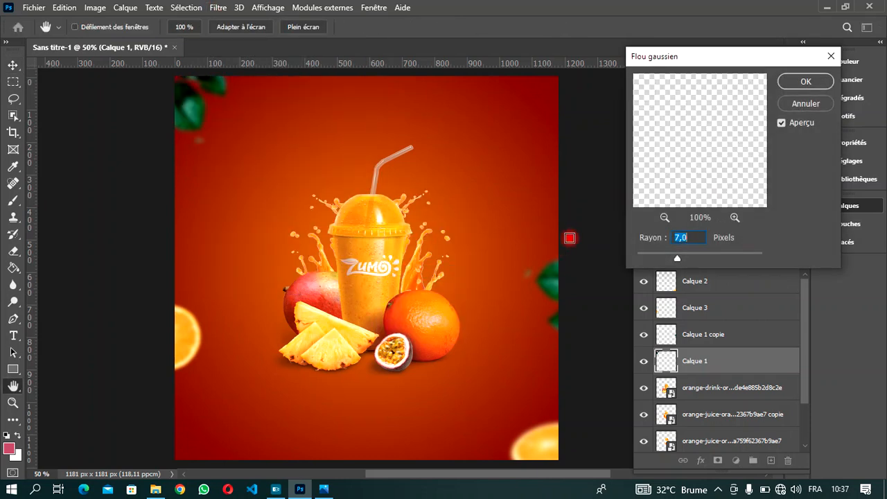
{"action": "left_click", "coordinate": [797, 82]}
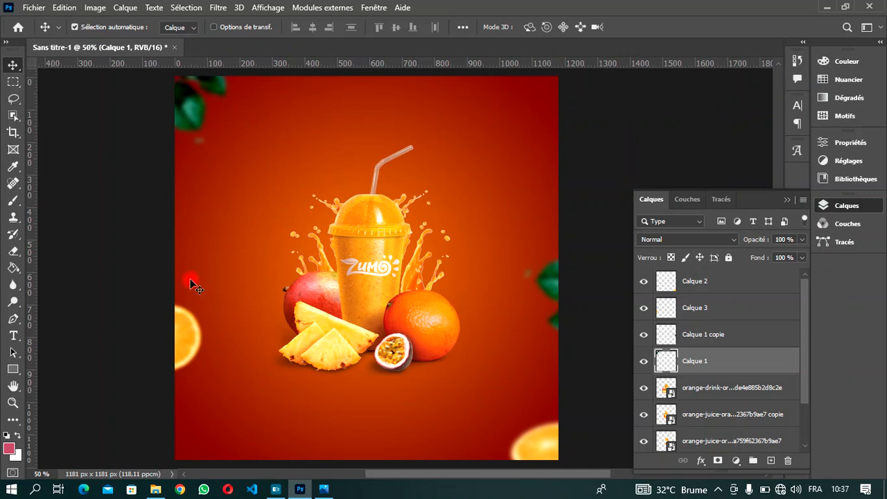
Duplicate the smoothie cup layer and move the copy directly above the gradient fill layer in the layer order.
{"action": "left_click", "coordinate": [373, 274]}
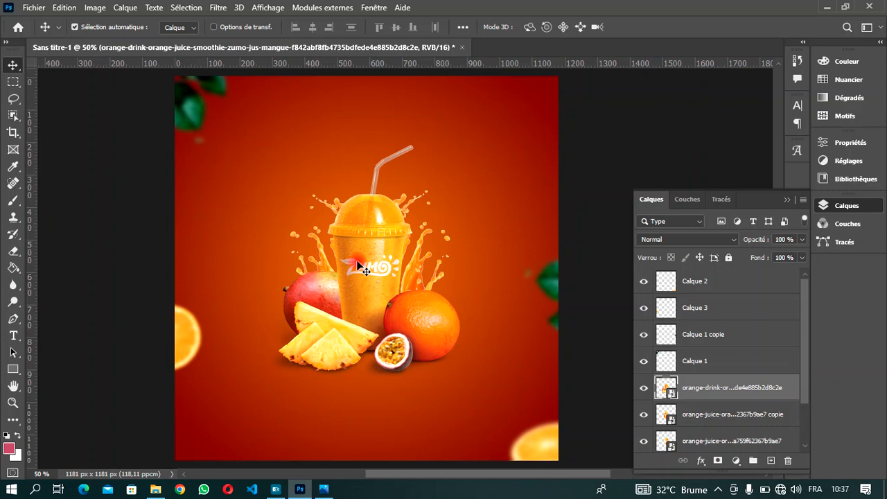
{"action": "key", "text": "ctrl+j"}
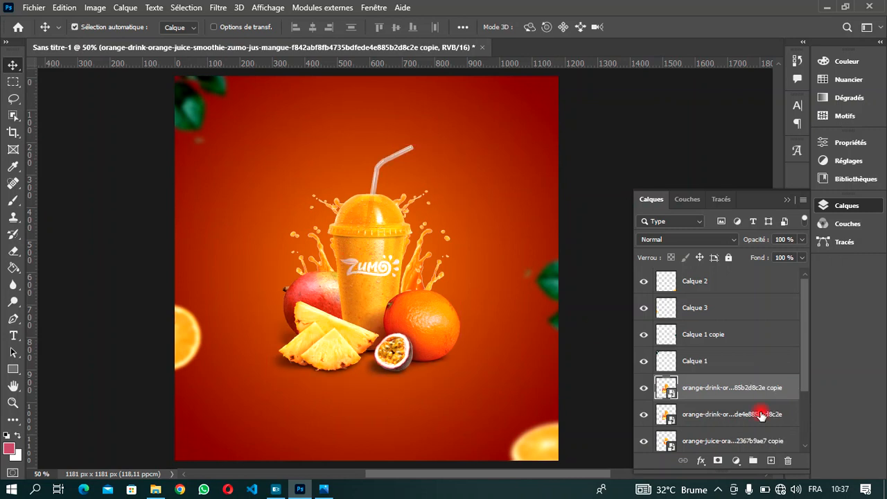
{"action": "left_click_drag", "start_coordinate": [806, 347], "coordinate": [810, 409]}
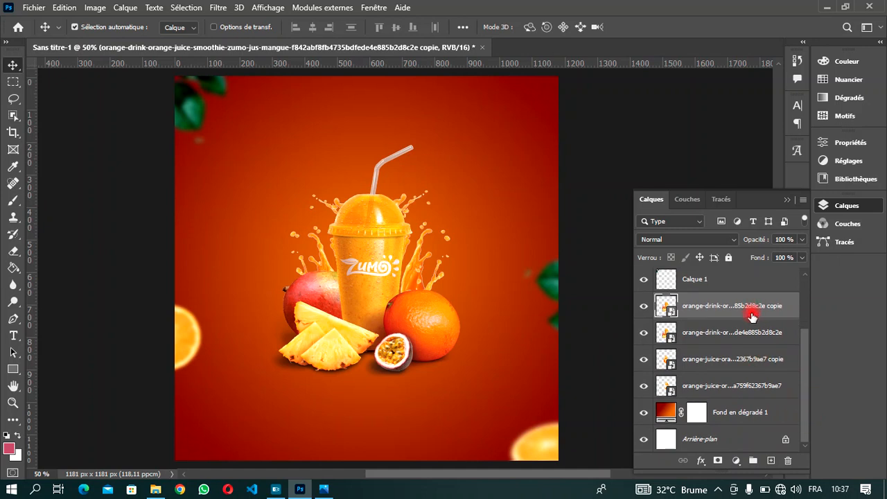
{"action": "left_click_drag", "start_coordinate": [752, 316], "coordinate": [744, 400]}
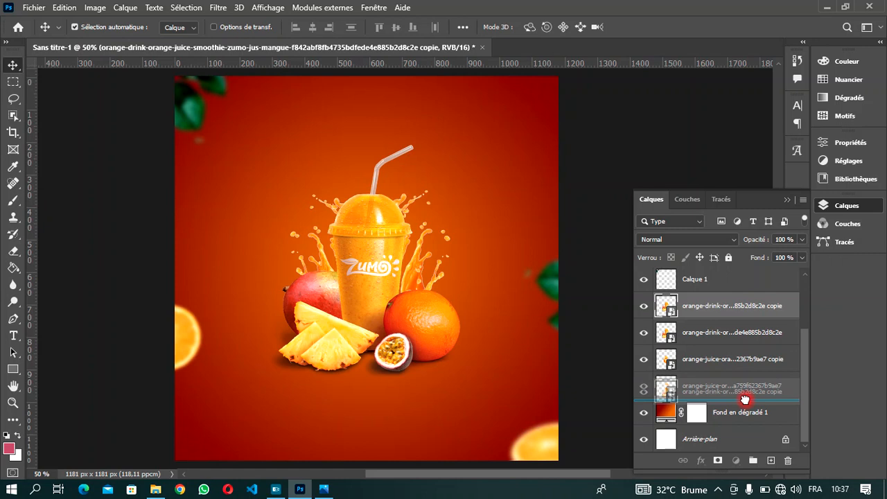
{"action": "left_click_drag", "start_coordinate": [744, 400], "coordinate": [742, 401]}
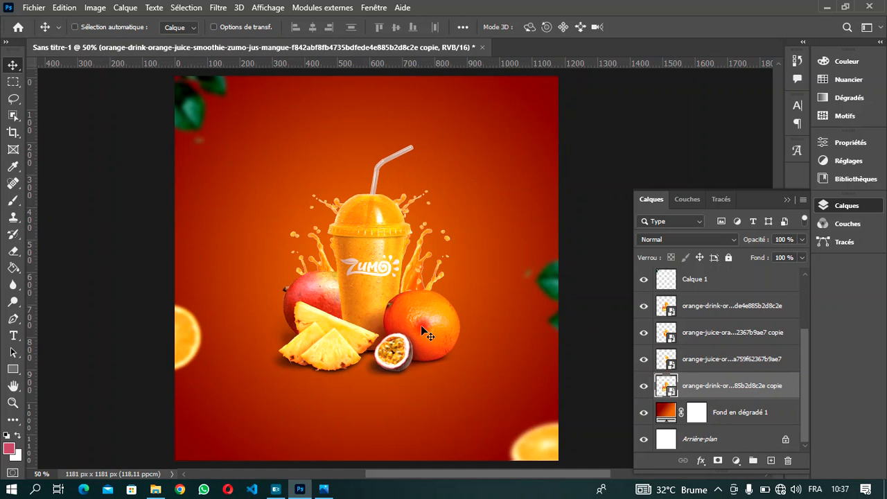
Scale the cup copy to 215% and place it toward the canvas's upper right, centred at about X 864 px, Y 420 px.
{"action": "key", "text": "ctrl+t"}
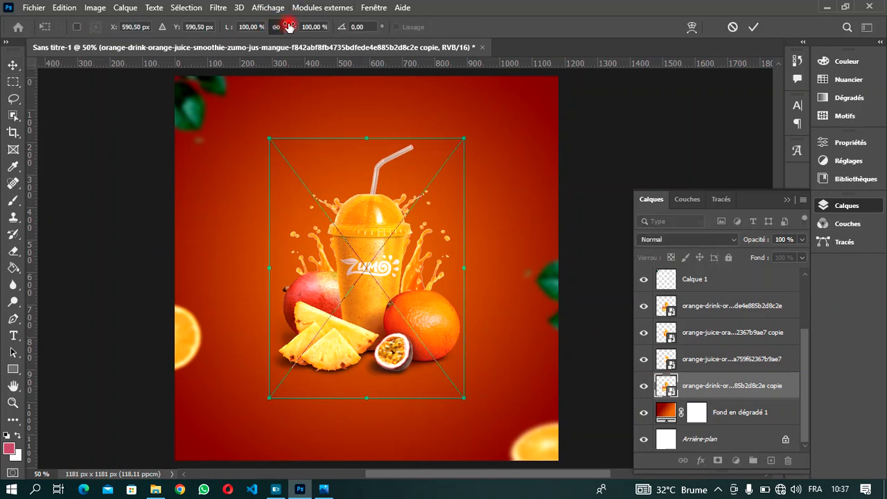
{"action": "left_click_drag", "start_coordinate": [289, 27], "coordinate": [342, 27]}
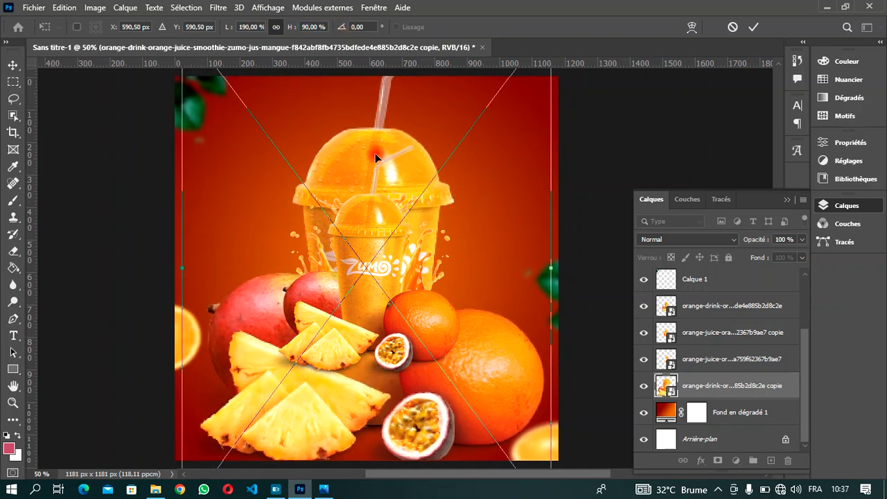
{"action": "left_click_drag", "start_coordinate": [350, 164], "coordinate": [437, 111]}
{"action": "left_click_drag", "start_coordinate": [292, 26], "coordinate": [305, 26]}
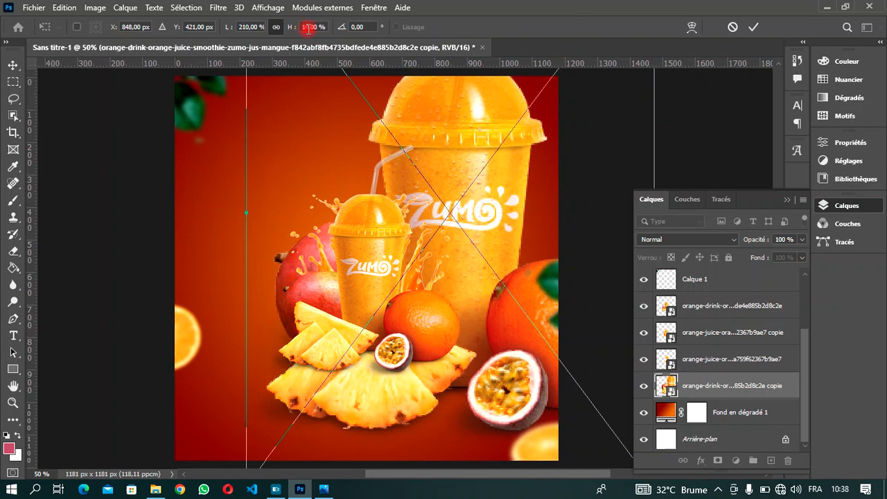
{"action": "left_click_drag", "start_coordinate": [290, 29], "coordinate": [293, 29]}
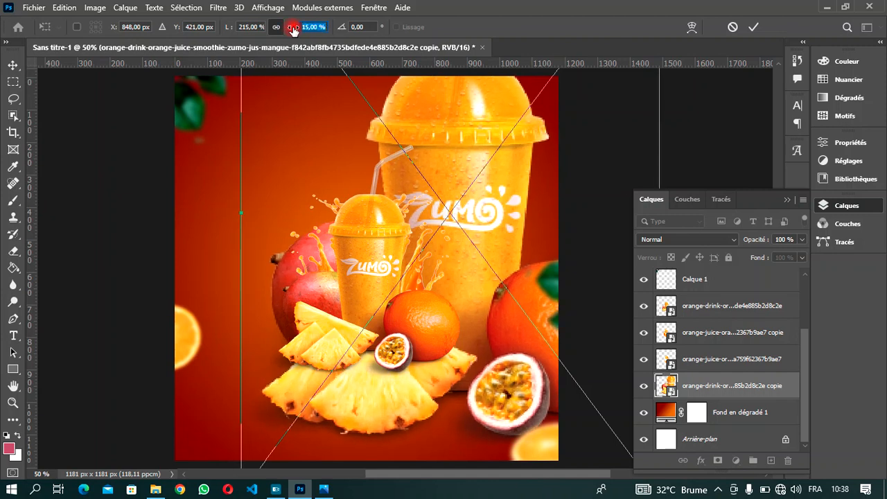
{"action": "left_click_drag", "start_coordinate": [451, 135], "coordinate": [456, 132]}
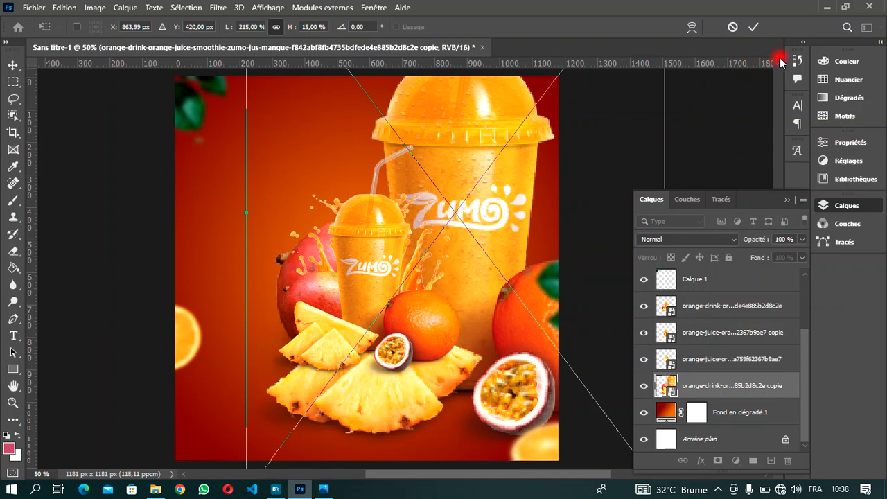
{"action": "left_click", "coordinate": [753, 28]}
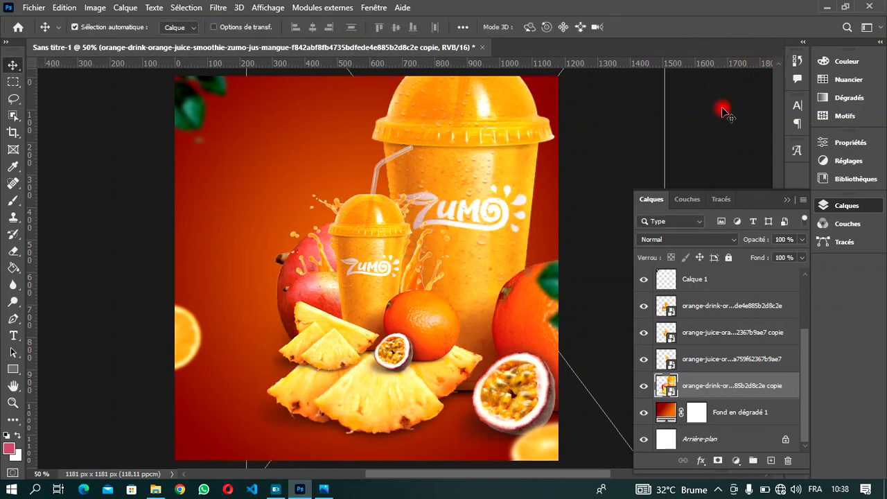
{"action": "scroll", "coordinate": [485, 159], "scroll_direction": "down", "scroll_amount": 1}
{"action": "scroll", "coordinate": [487, 158], "scroll_direction": "up", "scroll_amount": 1}
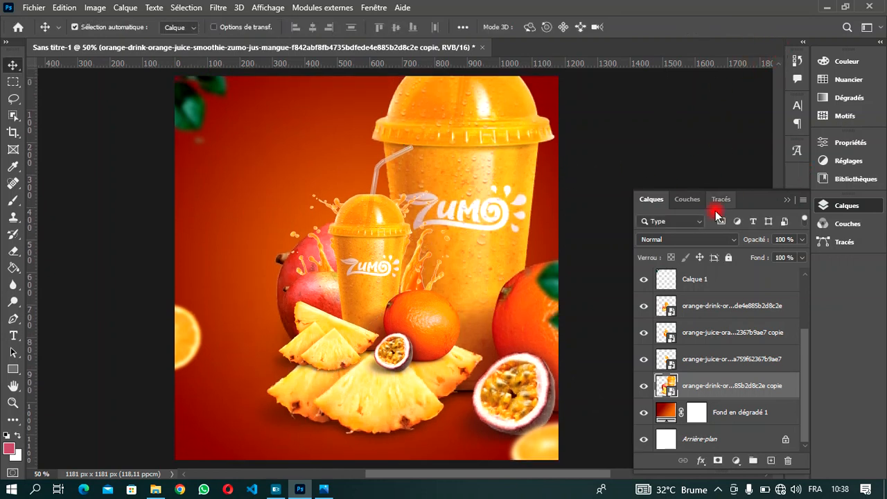
Try the Soft Light (Lumière tamisée) blend mode with 29% opacity on the enlarged cup copy.
{"action": "left_click", "coordinate": [693, 244]}
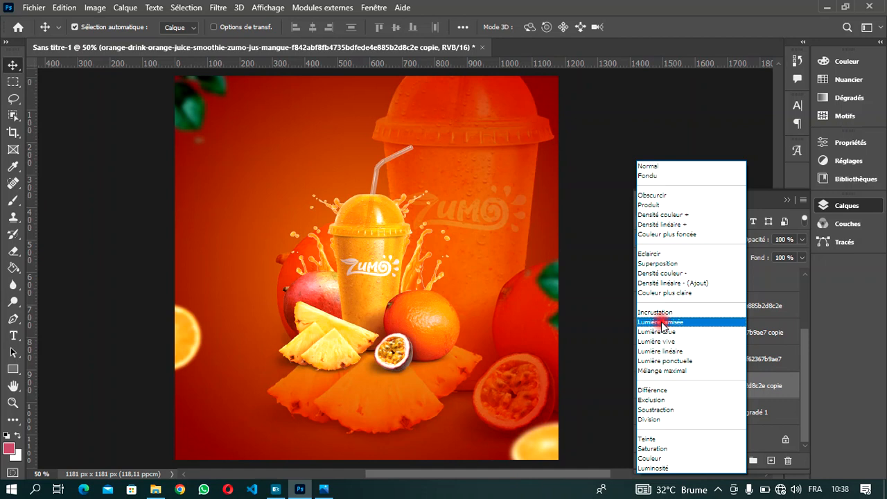
{"action": "left_click", "coordinate": [662, 322]}
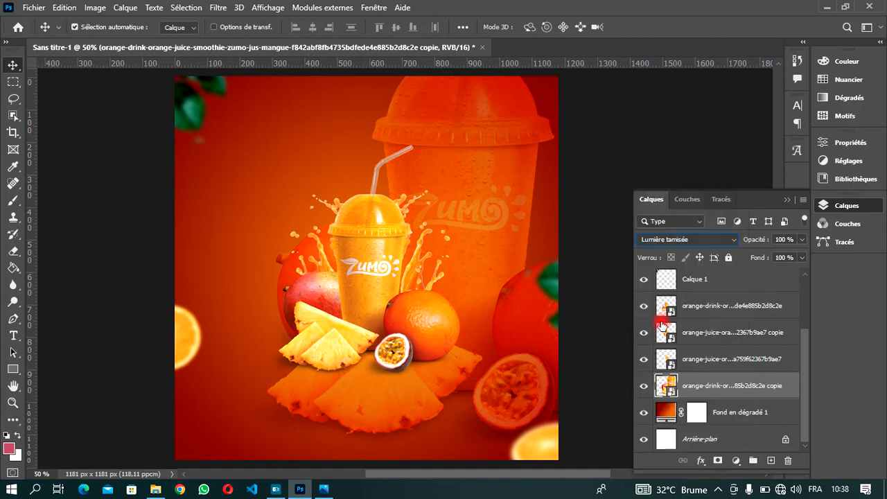
{"action": "left_click_drag", "start_coordinate": [801, 245], "coordinate": [757, 250]}
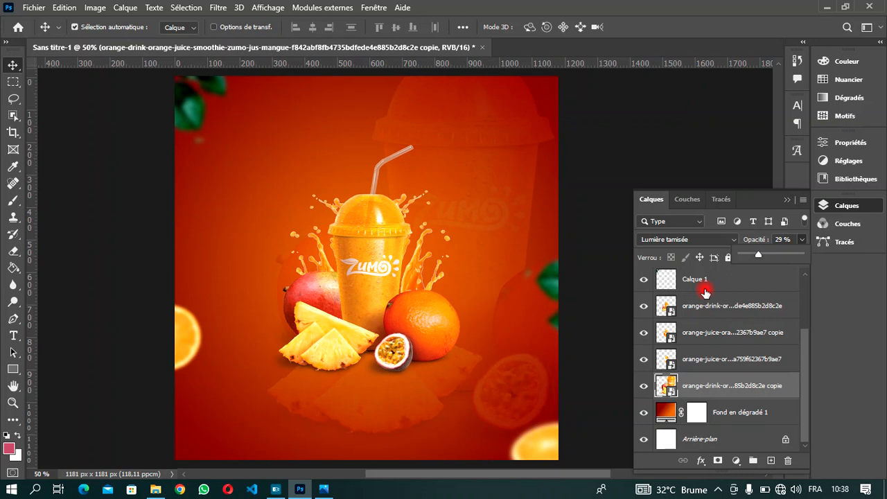
Set the enlarged cup copy's blend mode to Overlay (Incrustation) and its opacity to 20%.
{"action": "left_click", "coordinate": [670, 238]}
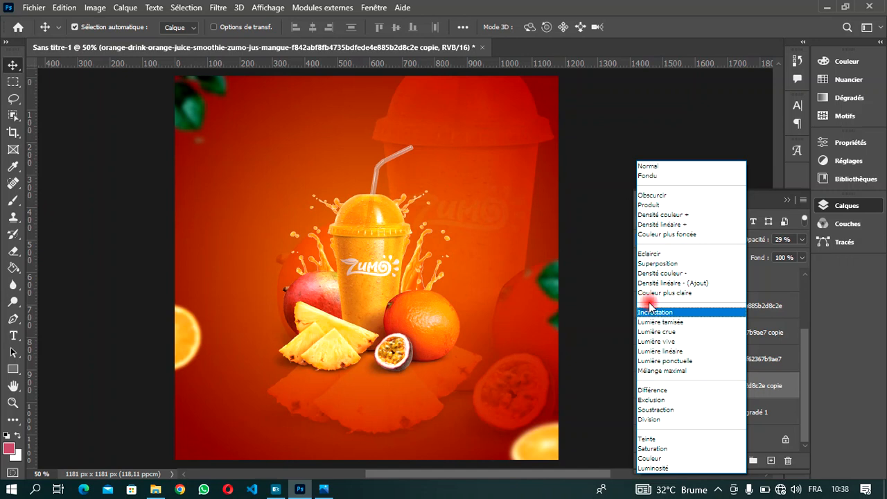
{"action": "left_click", "coordinate": [655, 312]}
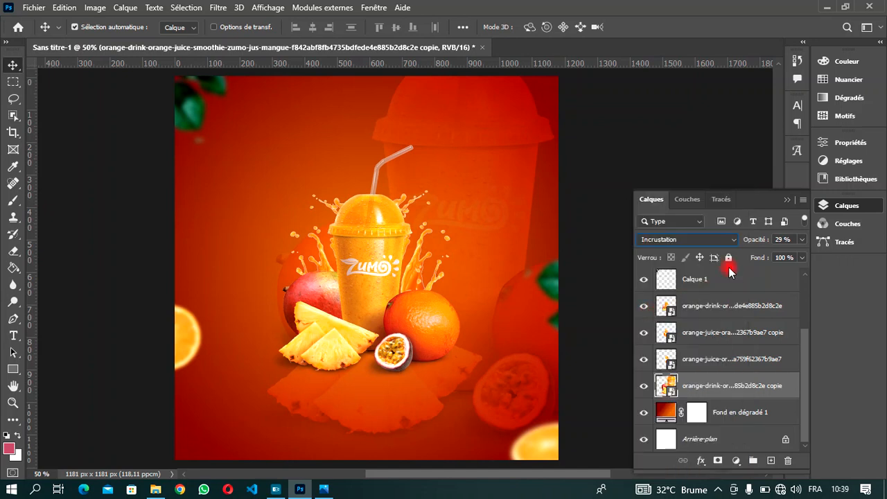
{"action": "left_click", "coordinate": [802, 238]}
{"action": "left_click_drag", "start_coordinate": [788, 251], "coordinate": [789, 251]}
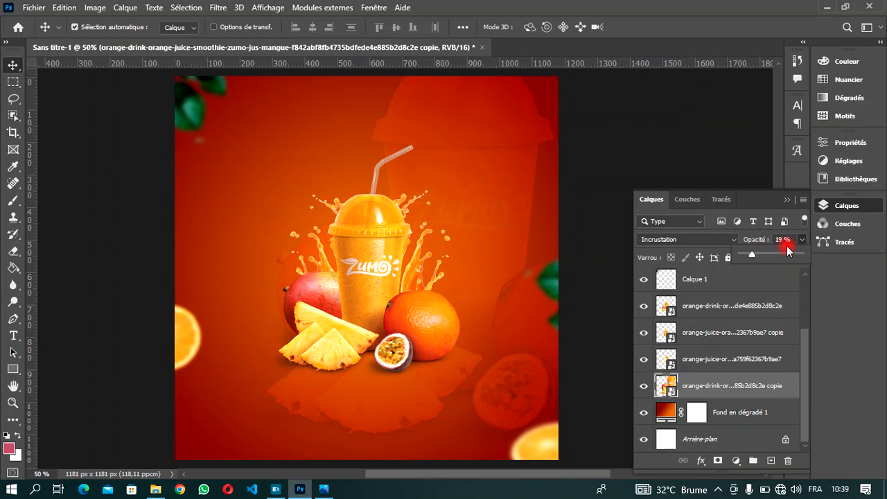
{"action": "left_click", "coordinate": [696, 239]}
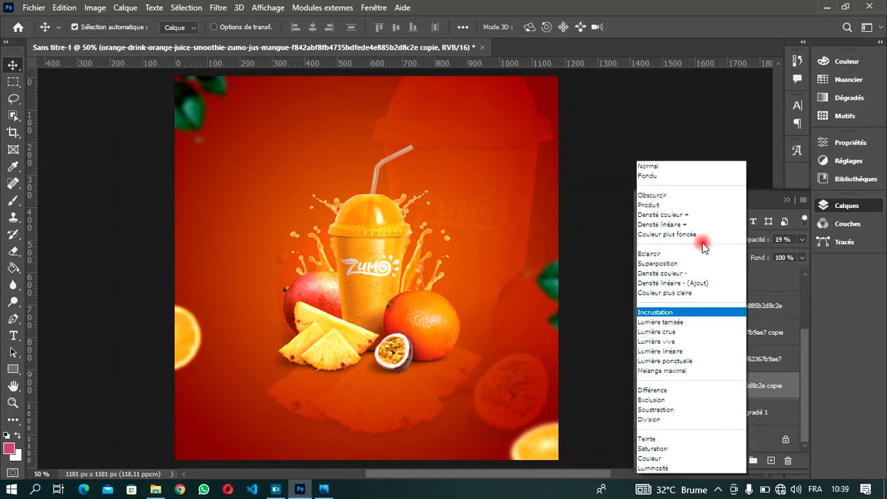
{"action": "left_click", "coordinate": [670, 313]}
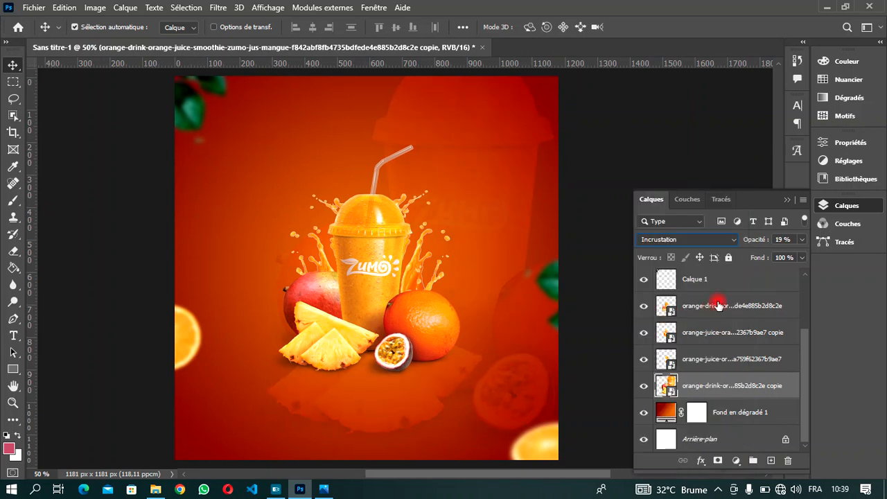
{"action": "left_click", "coordinate": [801, 239]}
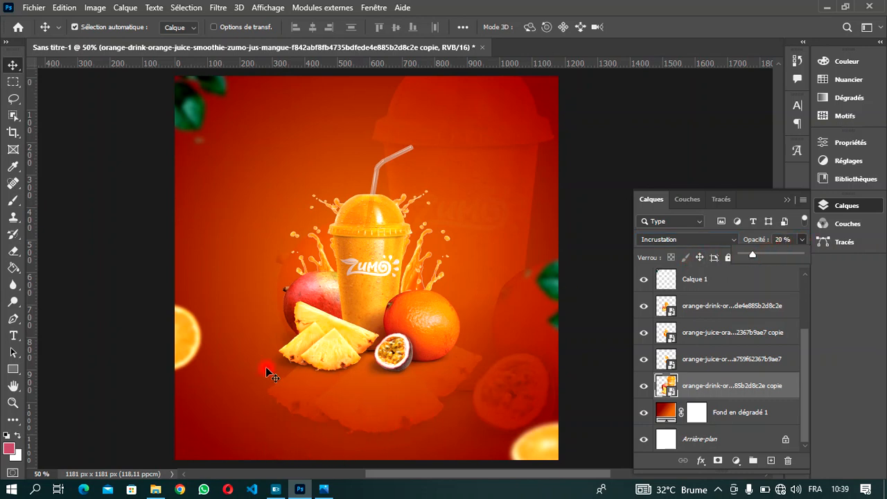
{"action": "scroll", "coordinate": [256, 411], "scroll_direction": "down", "scroll_amount": 1}
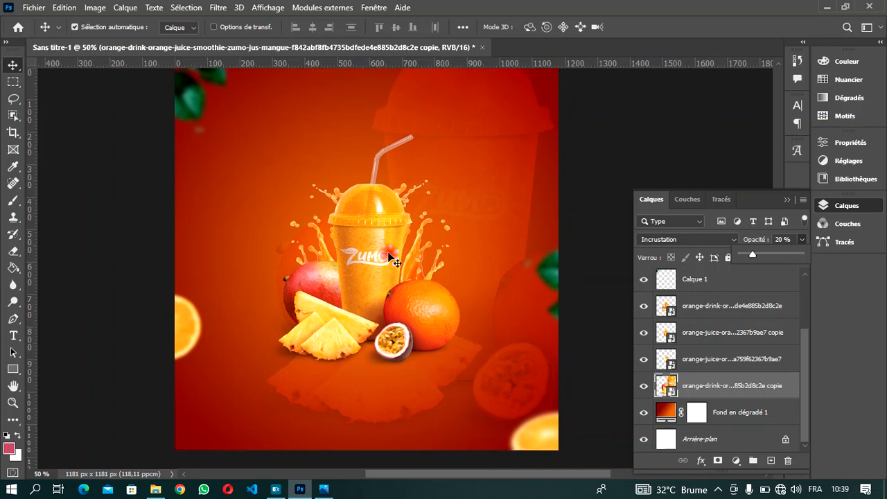
{"action": "scroll", "coordinate": [388, 257], "scroll_direction": "down", "scroll_amount": 1}
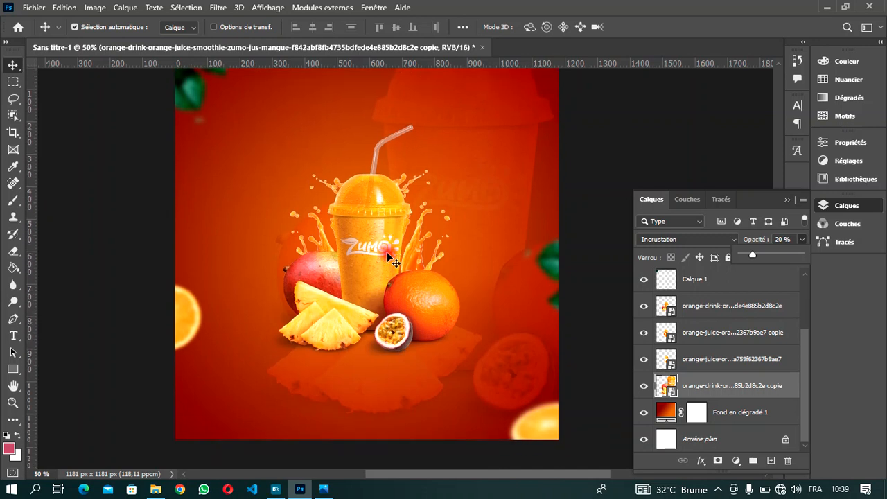
Check the two juice splash layers and the smoothie cup layer by hiding and showing each one.
{"action": "left_click", "coordinate": [693, 364]}
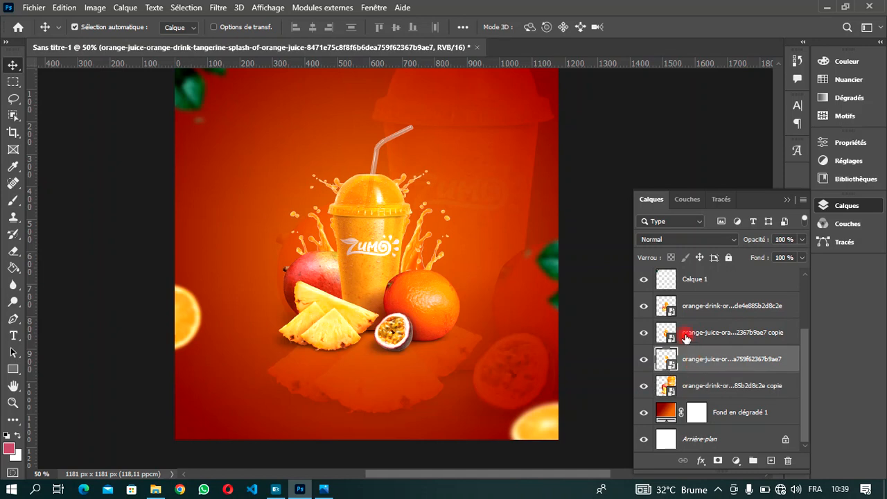
{"action": "left_click", "coordinate": [643, 359]}
{"action": "left_click", "coordinate": [644, 359]}
{"action": "left_click", "coordinate": [642, 334]}
{"action": "left_click", "coordinate": [642, 334]}
{"action": "left_click", "coordinate": [642, 306]}
{"action": "left_click", "coordinate": [643, 305]}
Scale the smoothie cup layer and both juice splash layers together to 116%.
{"action": "left_click", "coordinate": [718, 306], "text": "ctrl"}
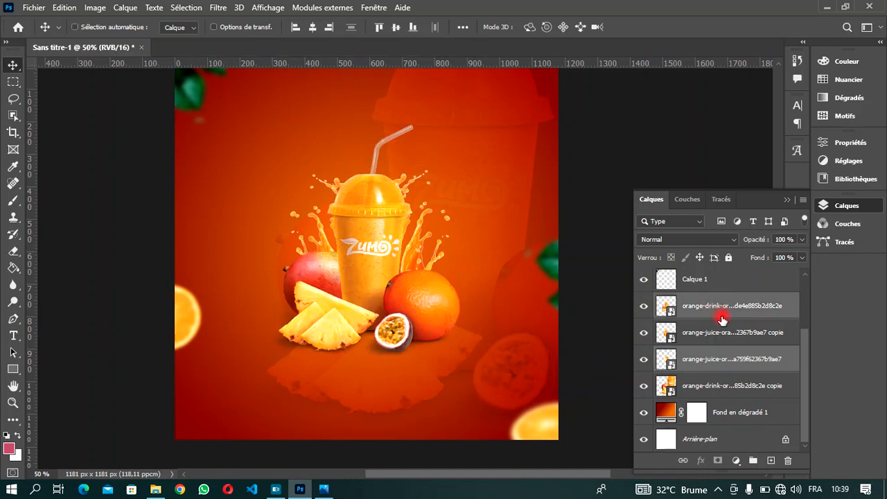
{"action": "left_click", "coordinate": [721, 334], "text": "ctrl"}
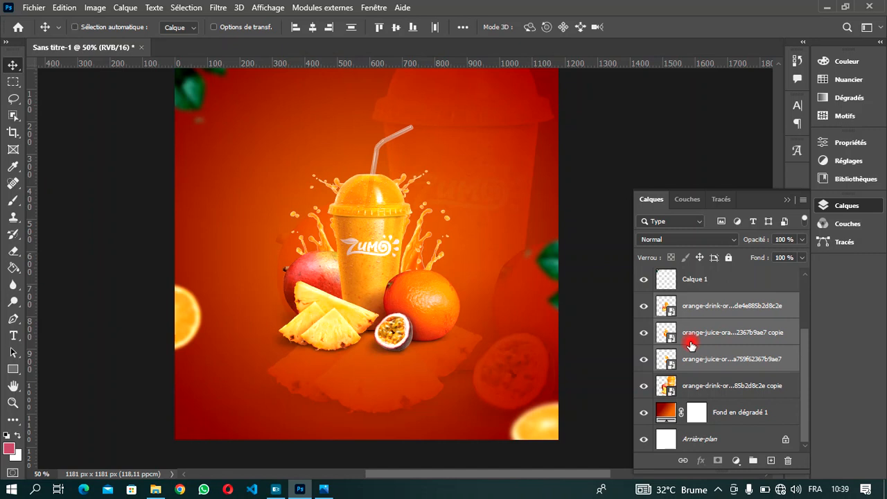
{"action": "key", "text": "ctrl+t"}
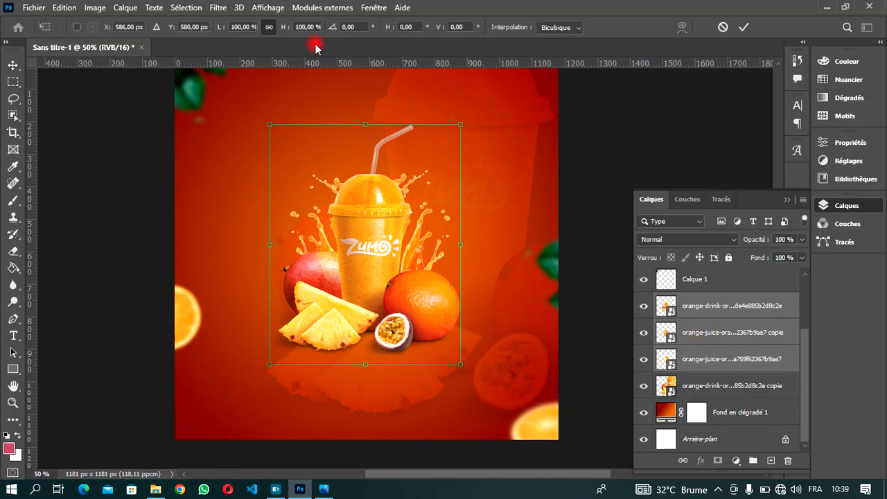
{"action": "scroll", "coordinate": [310, 26], "scroll_direction": "up", "scroll_amount": 9}
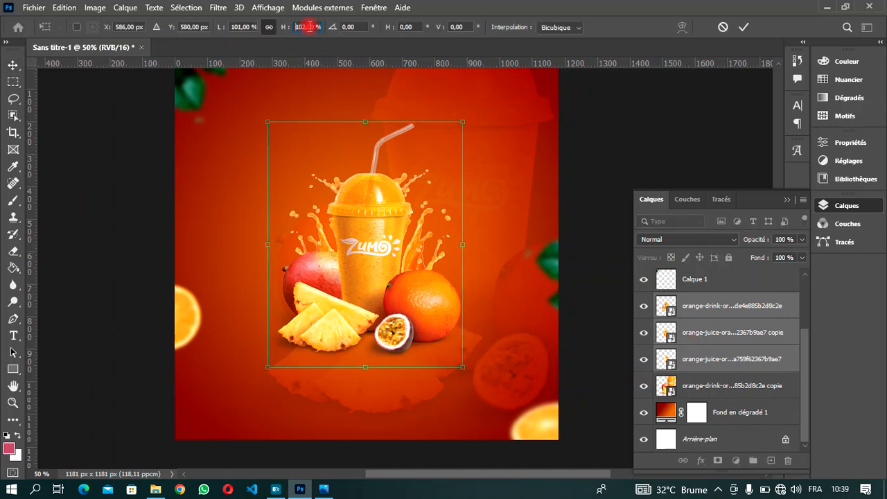
{"action": "scroll", "coordinate": [309, 26], "scroll_direction": "up", "scroll_amount": 4}
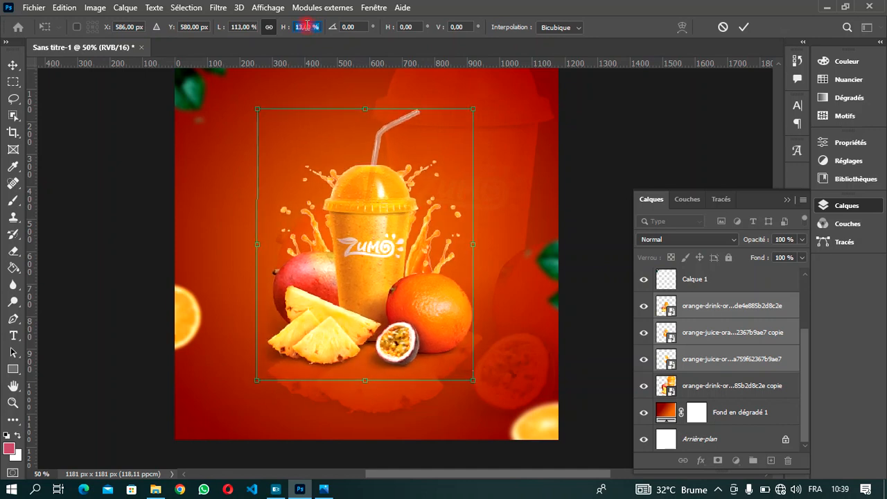
{"action": "scroll", "coordinate": [322, 25], "scroll_direction": "up", "scroll_amount": 1}
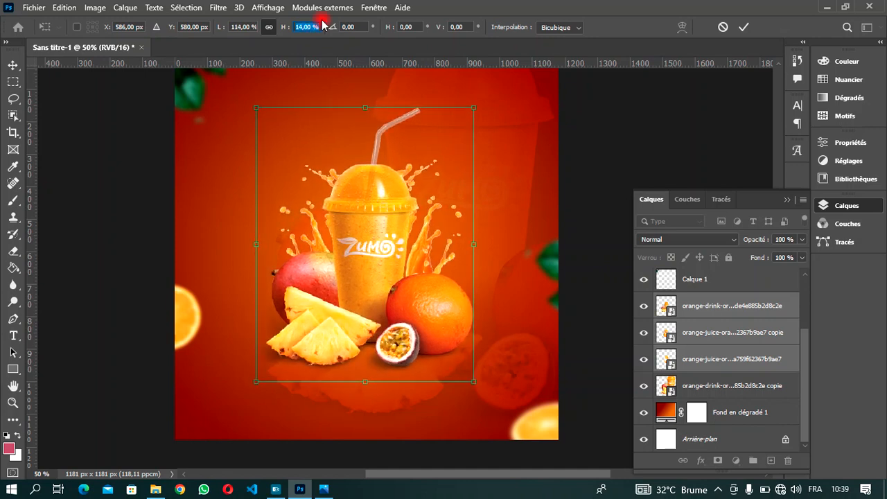
{"action": "key", "text": "Up"}
{"action": "key", "text": "Up"}
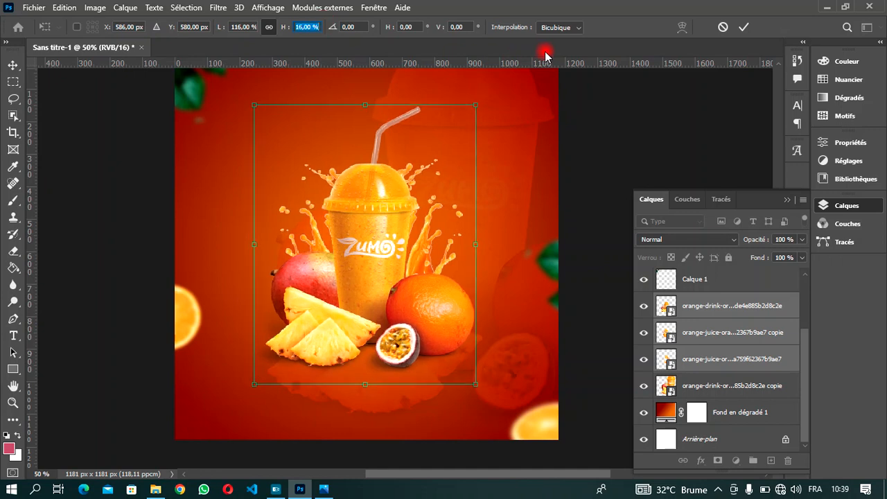
{"action": "left_click", "coordinate": [741, 29]}
{"action": "scroll", "coordinate": [423, 390], "scroll_direction": "down", "scroll_amount": 1}
{"action": "scroll", "coordinate": [419, 386], "scroll_direction": "up", "scroll_amount": 1}
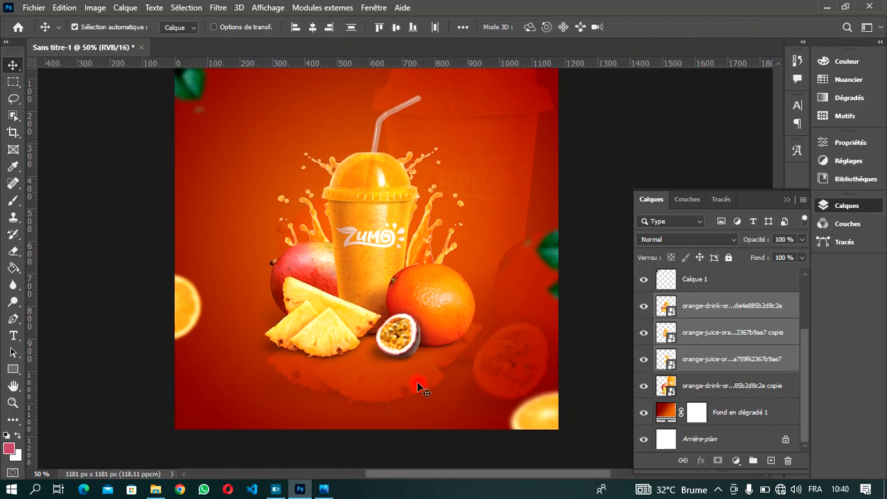
{"action": "scroll", "coordinate": [420, 388], "scroll_direction": "up", "scroll_amount": 1}
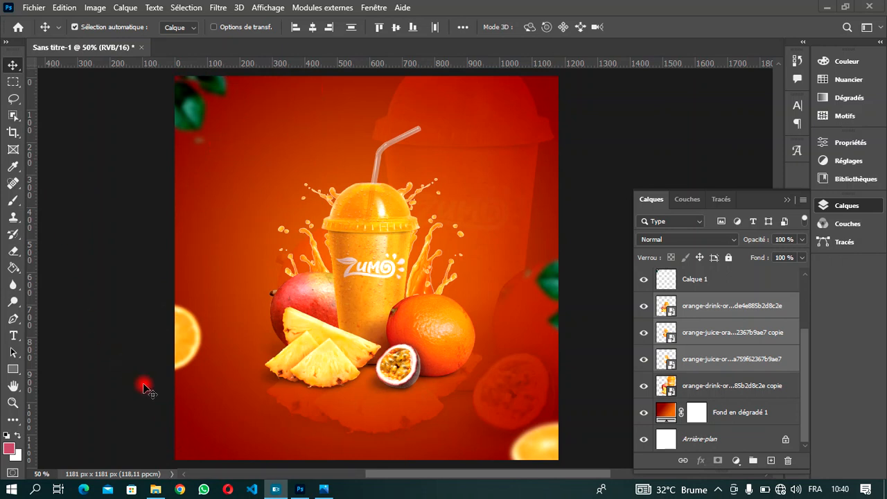
Switch to File Explorer and place the icones file from the AGAPAO folder in DESIGN on drive JMK (E:) into the poster.
{"action": "mouse_move", "coordinate": [156, 493]}
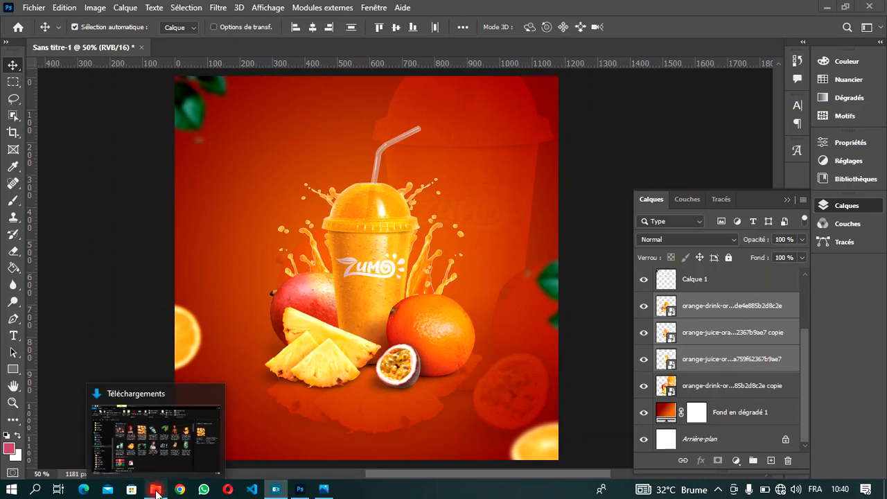
{"action": "left_click", "coordinate": [163, 436]}
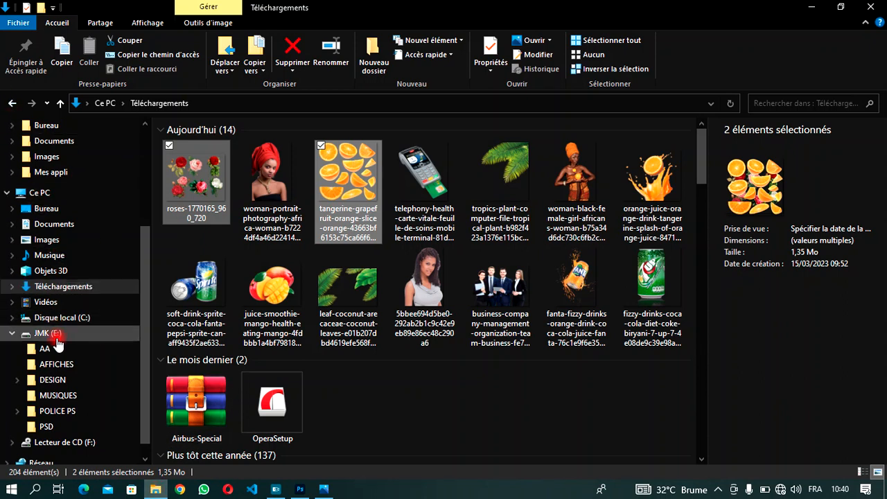
{"action": "left_click", "coordinate": [54, 381]}
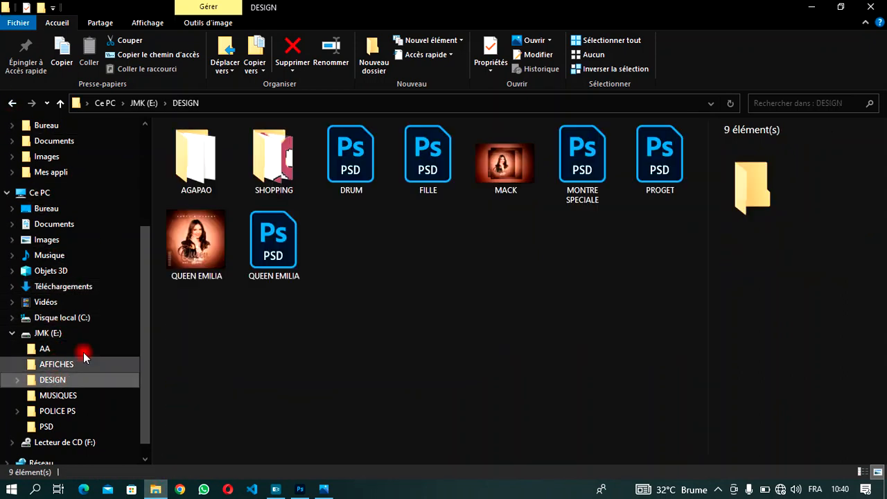
{"action": "left_click", "coordinate": [208, 172]}
{"action": "double_click", "coordinate": [207, 172]}
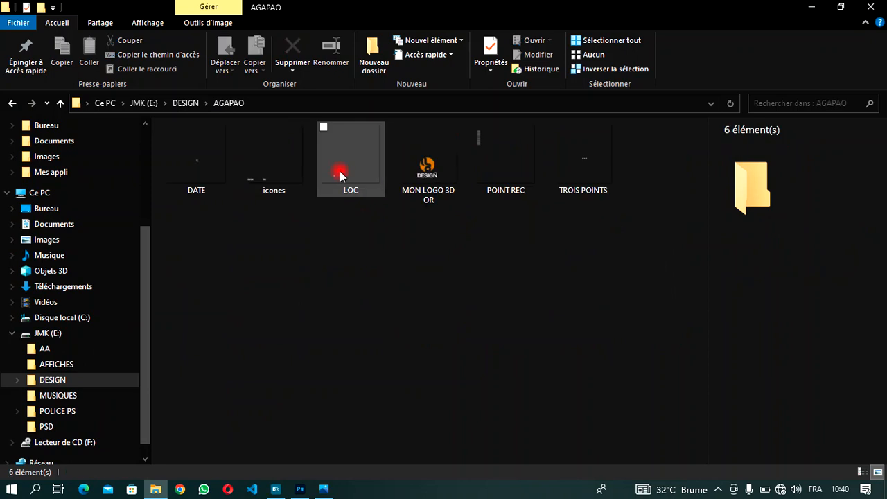
{"action": "left_click", "coordinate": [271, 184]}
{"action": "left_click_drag", "start_coordinate": [270, 185], "coordinate": [294, 439]}
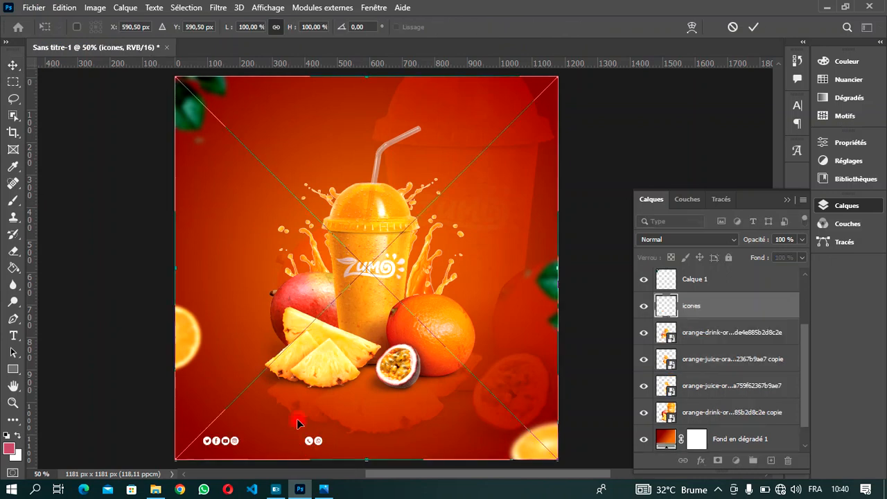
{"action": "left_click", "coordinate": [753, 28]}
Nudge the icones layer slightly left and down toward the canvas's lower-left corner.
{"action": "key", "text": "Down"}
{"action": "key", "text": "Down"}
{"action": "key", "text": "Down"}
{"action": "key", "text": "Down"}
{"action": "key", "text": "Down"}
{"action": "key", "text": "Down"}
{"action": "key", "text": "Down"}
{"action": "key", "text": "Down"}
{"action": "key", "text": "Down"}
{"action": "key", "text": "Down"}
{"action": "key", "text": "Left"}
{"action": "key", "text": "Left"}
{"action": "key", "text": "Left"}
{"action": "key", "text": "Left"}
{"action": "key", "text": "Left"}
{"action": "key", "text": "Left"}
{"action": "key", "text": "Left"}
{"action": "key", "text": "Left"}
{"action": "key", "text": "Left"}
{"action": "key", "text": "Left"}
{"action": "key", "text": "Left"}
{"action": "key", "text": "Left"}
{"action": "key", "text": "Left"}
{"action": "key", "text": "Left"}
{"action": "key", "text": "Left"}
{"action": "key", "text": "Left"}
{"action": "key", "text": "Left"}
{"action": "key", "text": "Left"}
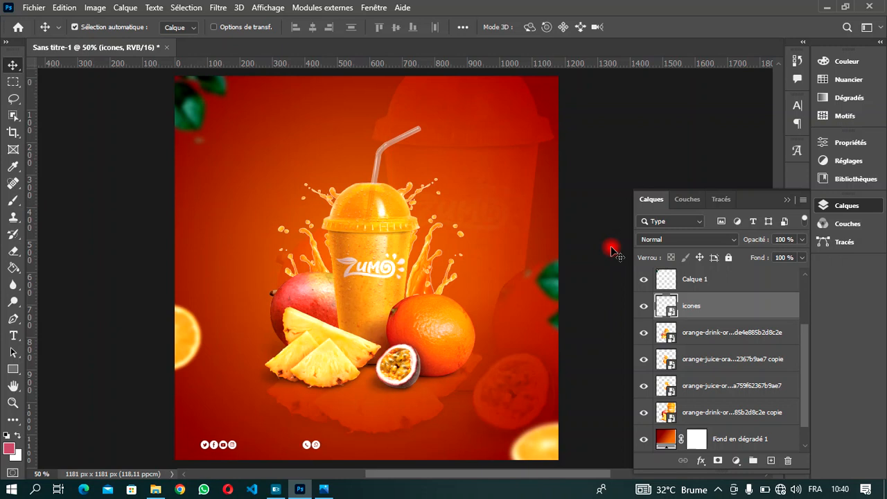
{"action": "key", "text": "Left"}
{"action": "key", "text": "Left"}
{"action": "key", "text": "Left"}
{"action": "key", "text": "Left"}
{"action": "key", "text": "Left"}
{"action": "key", "text": "Left"}
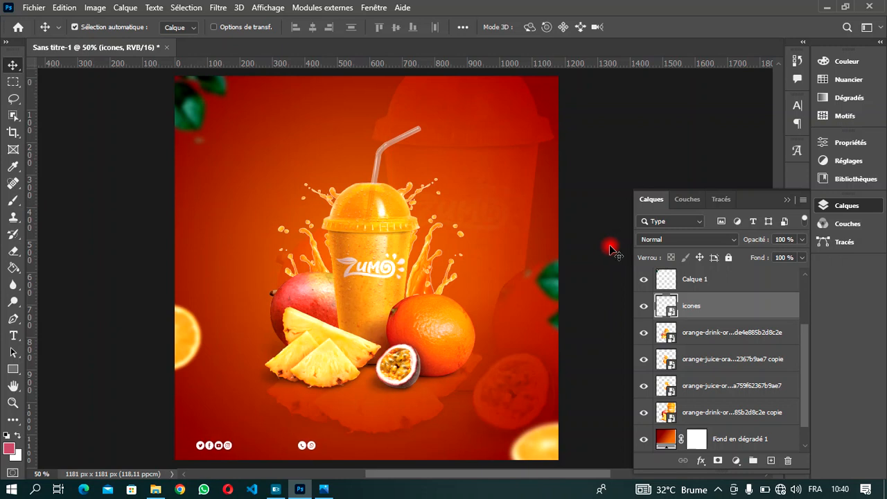
{"action": "key", "text": "Up"}
{"action": "key", "text": "Up"}
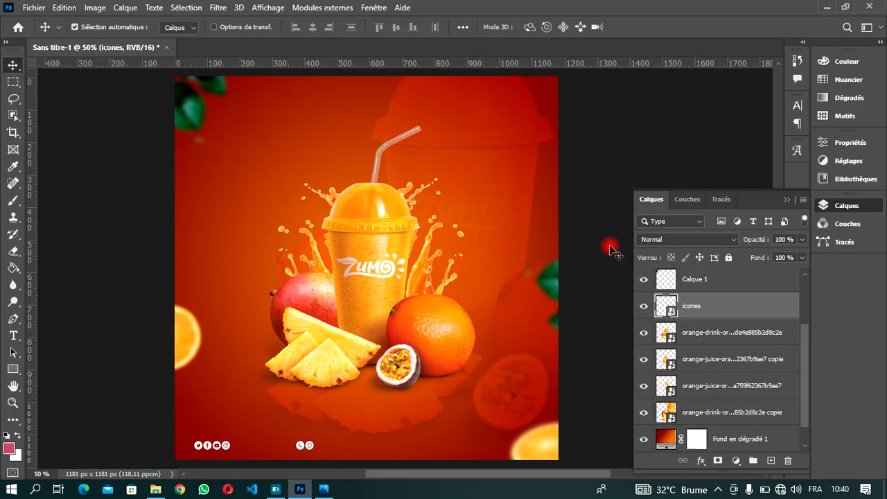
{"action": "key", "text": "Up"}
{"action": "key", "text": "Up"}
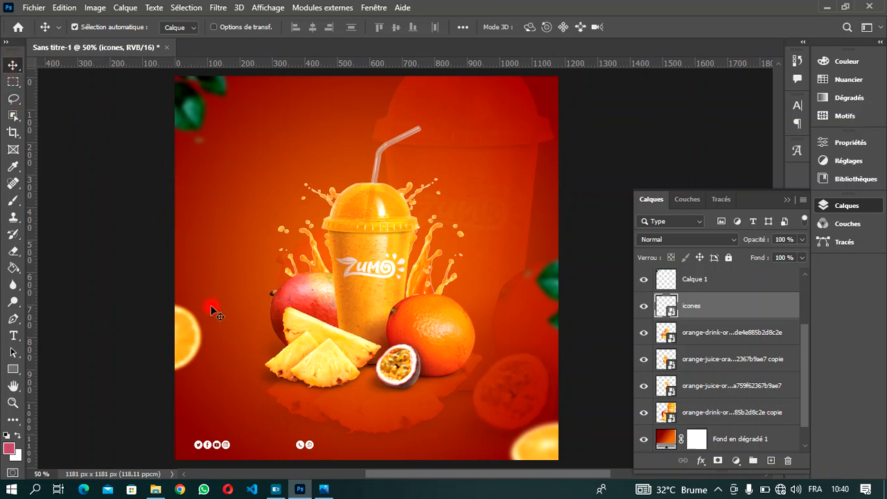
Add a white Myriad Pro text line containing a placeholder phone number made of zeros, grouped 3-3-3-4.
{"action": "key", "text": "t"}
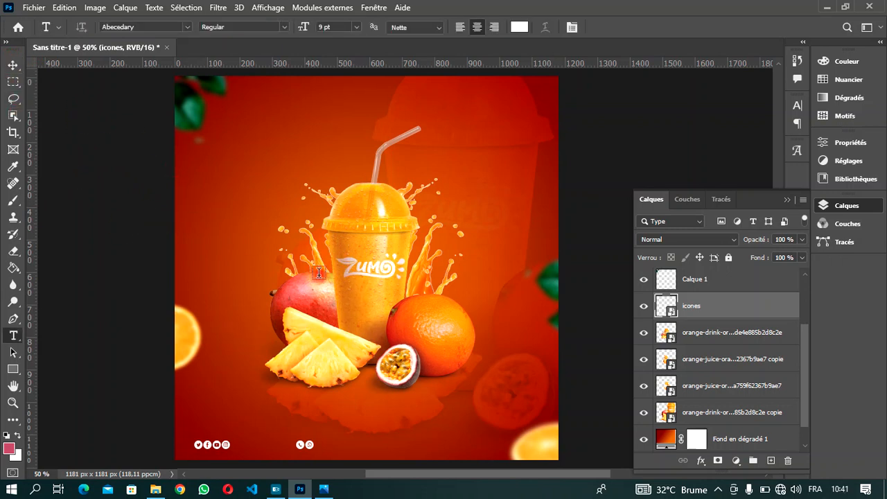
{"action": "left_click", "coordinate": [233, 236]}
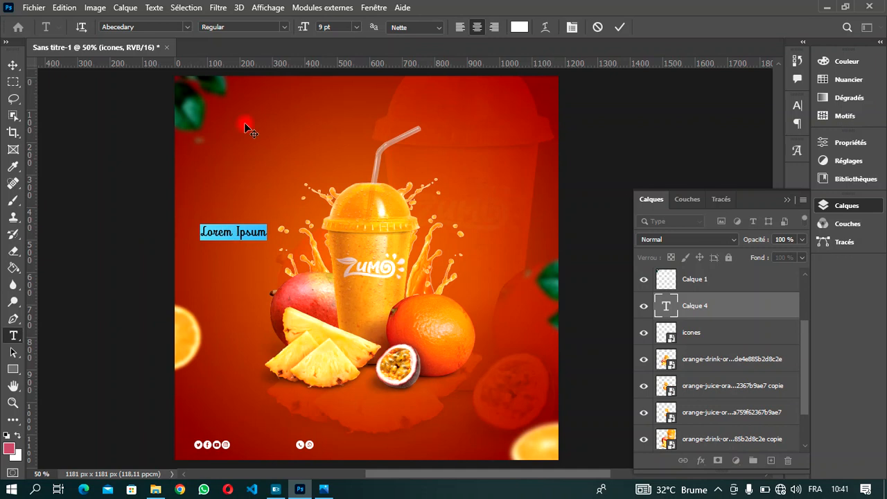
{"action": "left_click", "coordinate": [185, 28]}
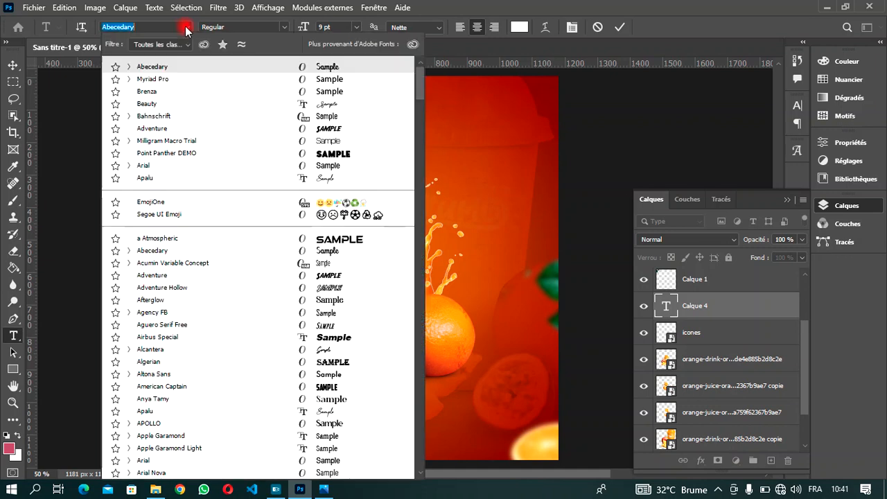
{"action": "left_click", "coordinate": [165, 78]}
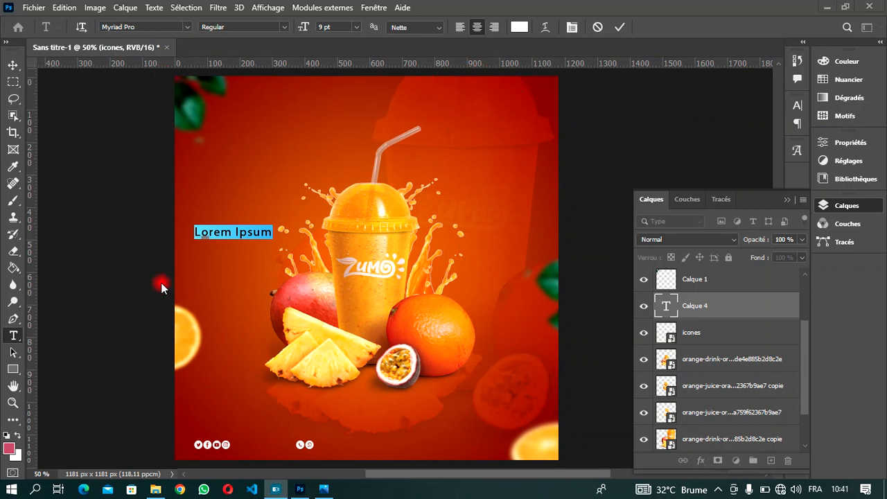
{"action": "left_click", "coordinate": [221, 234]}
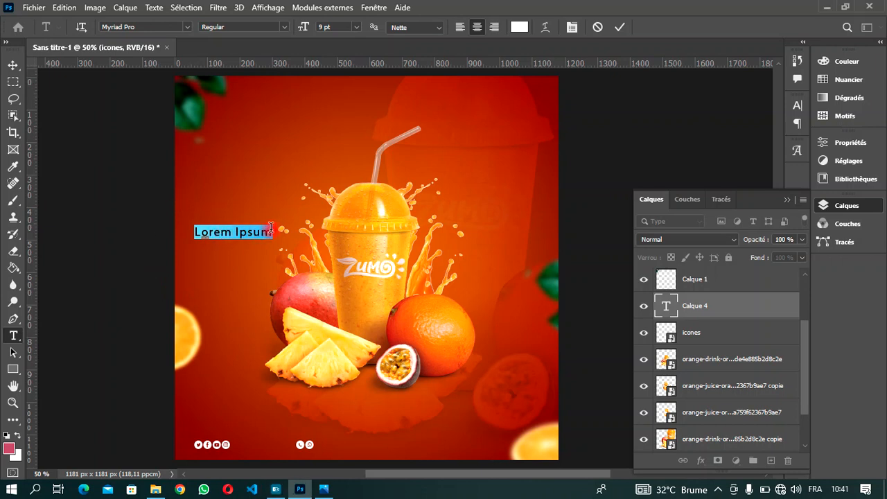
{"action": "type", "text": "0000"}
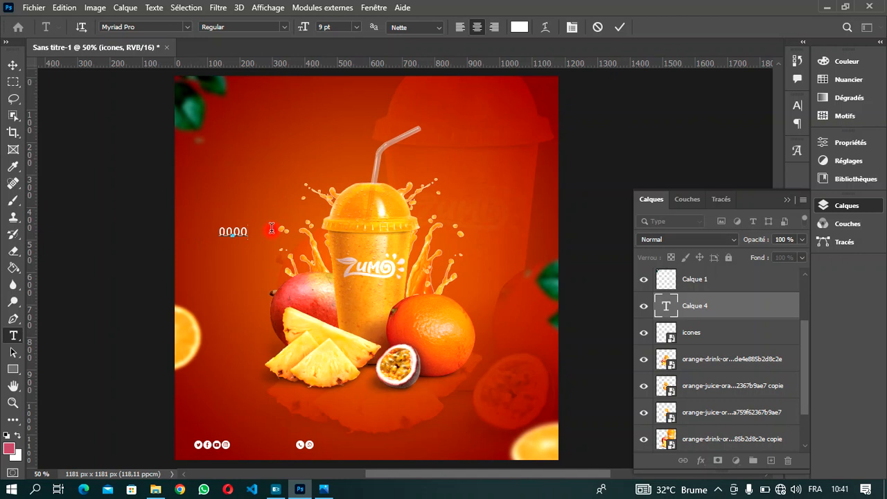
{"action": "key", "text": "BackSpace"}
{"action": "type", "text": "000 000 000"}
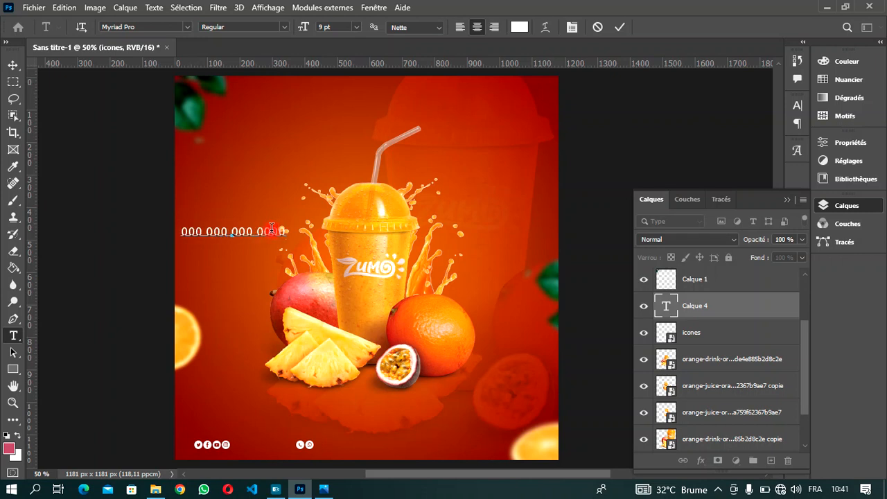
Move the placeholder phone number to the right of the phone and WhatsApp icons and set its font size to 5 pt.
{"action": "left_click_drag", "start_coordinate": [269, 252], "coordinate": [298, 419]}
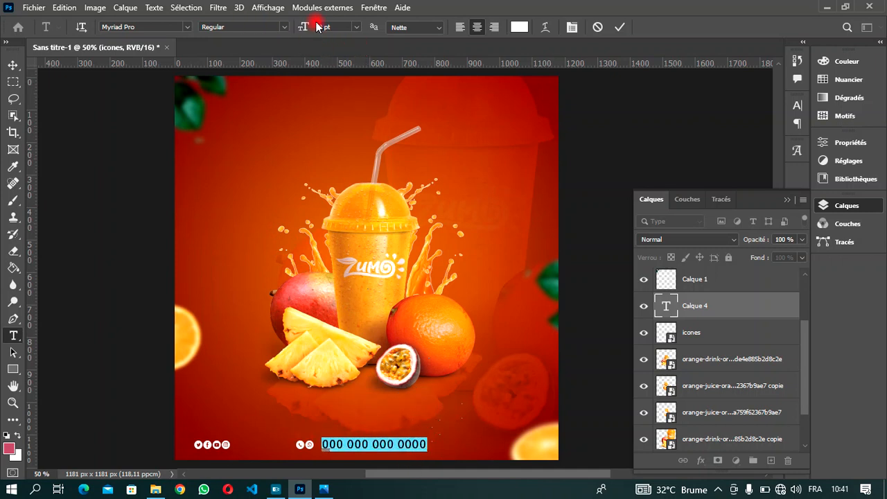
{"action": "scroll", "coordinate": [323, 28], "scroll_direction": "down", "scroll_amount": 2}
{"action": "scroll", "coordinate": [323, 29], "scroll_direction": "down", "scroll_amount": 1}
{"action": "scroll", "coordinate": [323, 28], "scroll_direction": "down", "scroll_amount": 1}
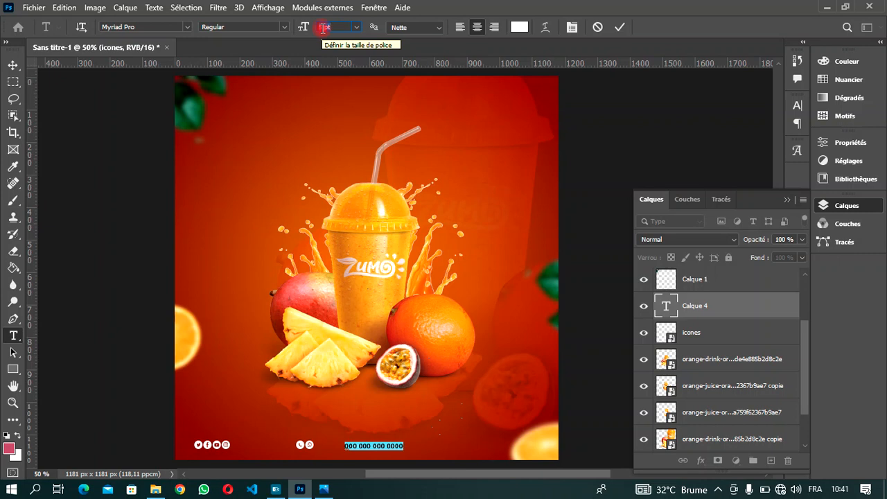
{"action": "left_click", "coordinate": [619, 27]}
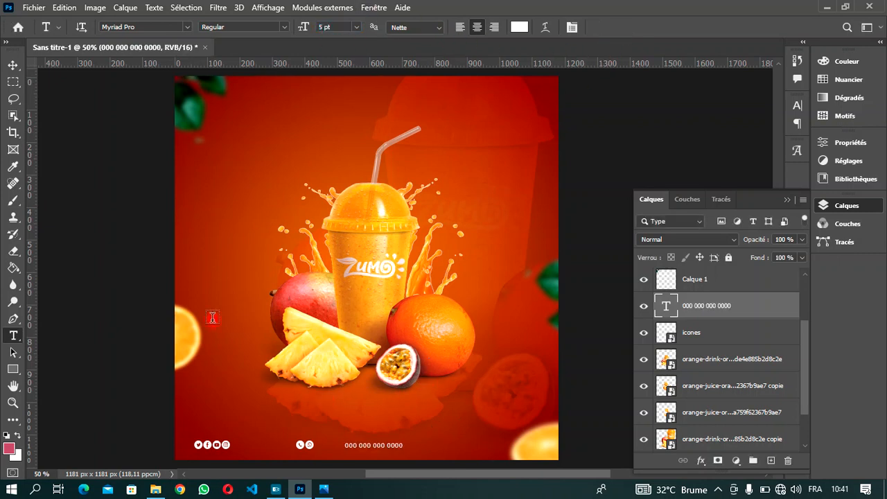
Nudge the placeholder phone number left until it sits close beside the phone and WhatsApp icons.
{"action": "key", "text": "v"}
{"action": "key", "text": "shift+Left"}
{"action": "key", "text": "shift+Left"}
{"action": "key", "text": "shift+Left"}
{"action": "key", "text": "shift+Left"}
{"action": "key", "text": "shift+Left"}
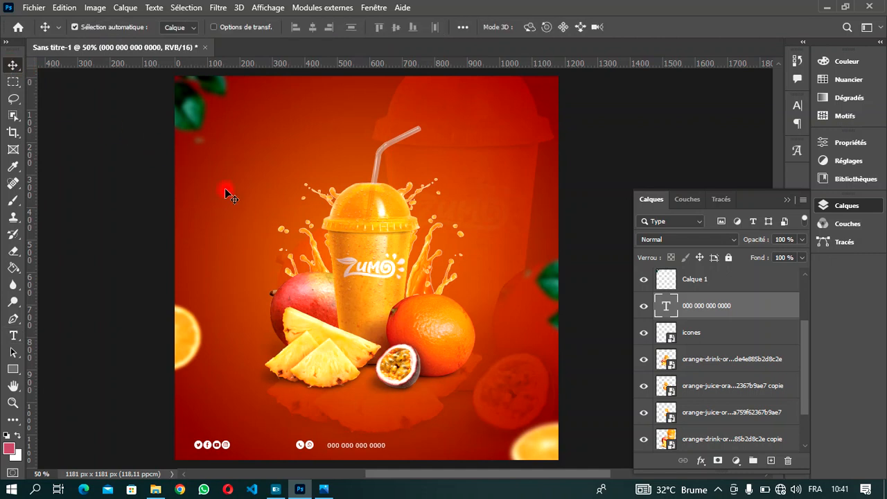
{"action": "key", "text": "Left"}
{"action": "key", "text": "Left"}
{"action": "key", "text": "Left"}
{"action": "key", "text": "Left"}
{"action": "key", "text": "Left"}
{"action": "key", "text": "Left"}
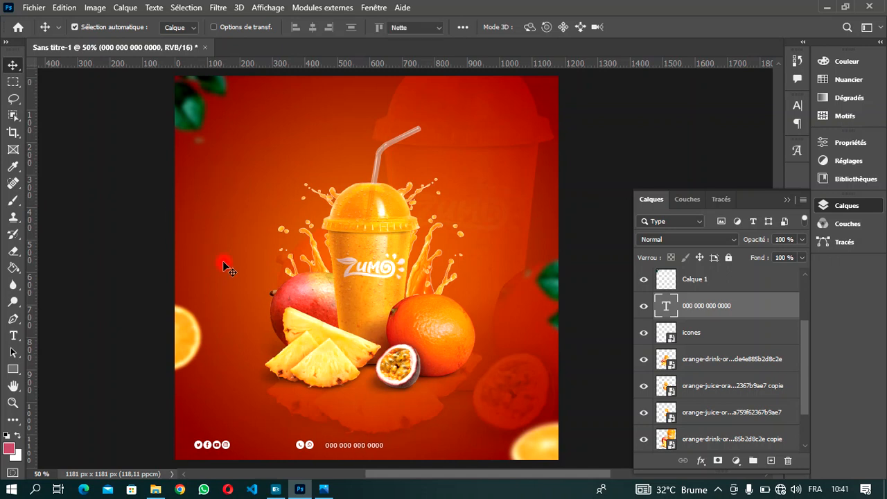
Add the text "Jus techey" in Myriad Pro 5 pt just right of the four social media icons.
{"action": "key", "text": "t"}
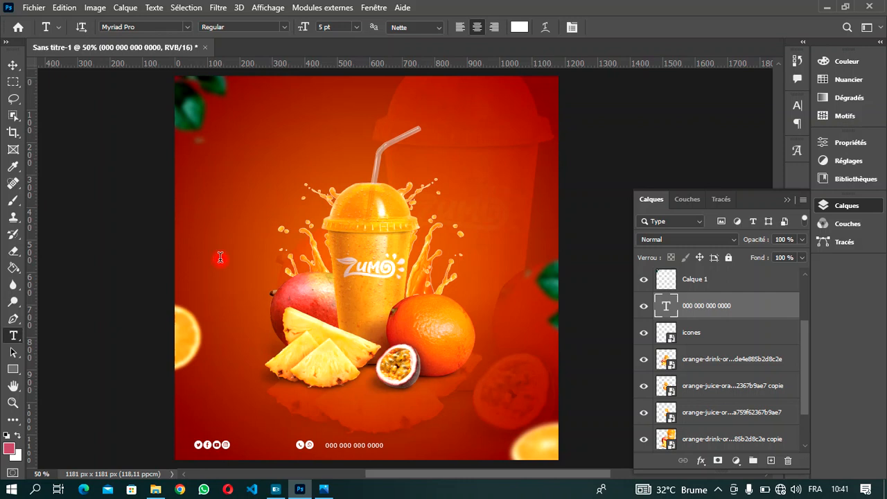
{"action": "left_click", "coordinate": [220, 258]}
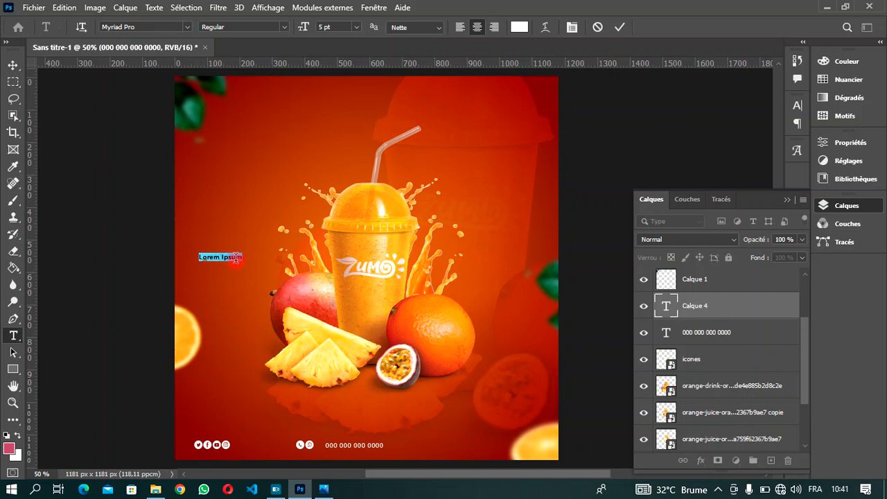
{"action": "key", "text": "BackSpace"}
{"action": "left_click_drag", "start_coordinate": [265, 260], "coordinate": [299, 458]}
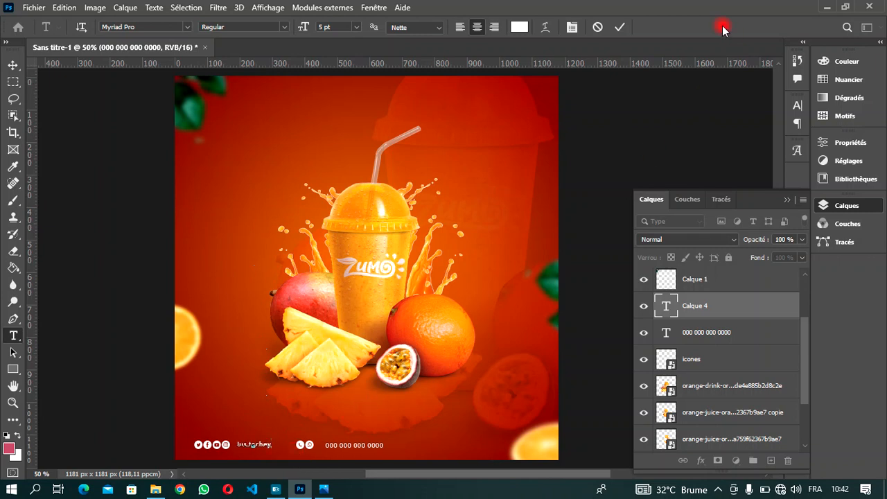
{"action": "left_click", "coordinate": [619, 27]}
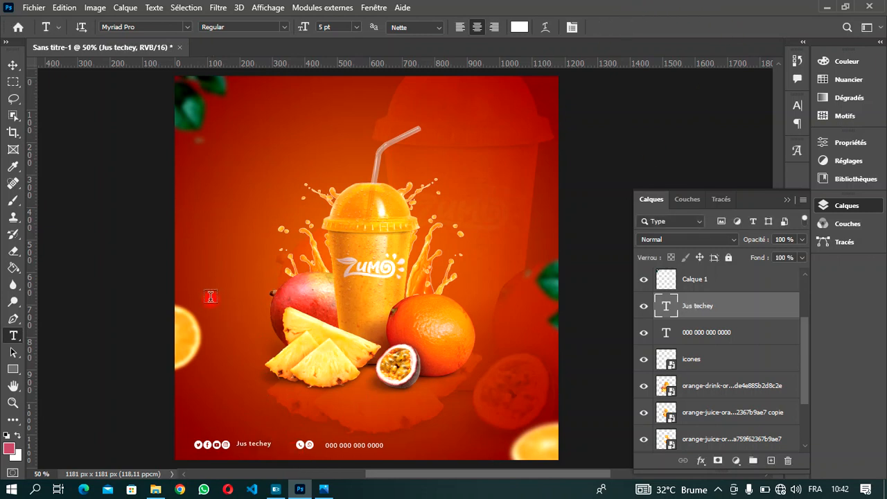
Nudge the "Jus techey" text slightly down and right to line it up with the social media icons.
{"action": "left_click", "coordinate": [13, 65]}
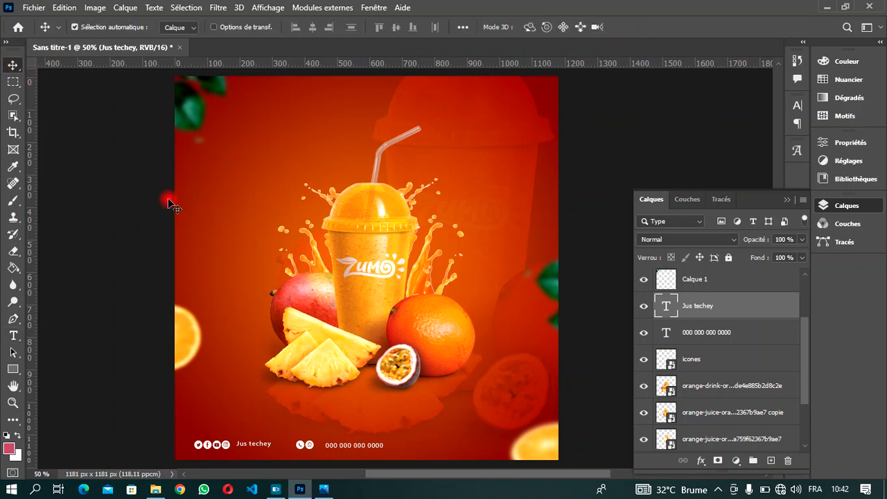
{"action": "key", "text": "Down"}
{"action": "key", "text": "Down"}
{"action": "key", "text": "Down"}
{"action": "key", "text": "Down"}
{"action": "key", "text": "Down"}
{"action": "key", "text": "Up"}
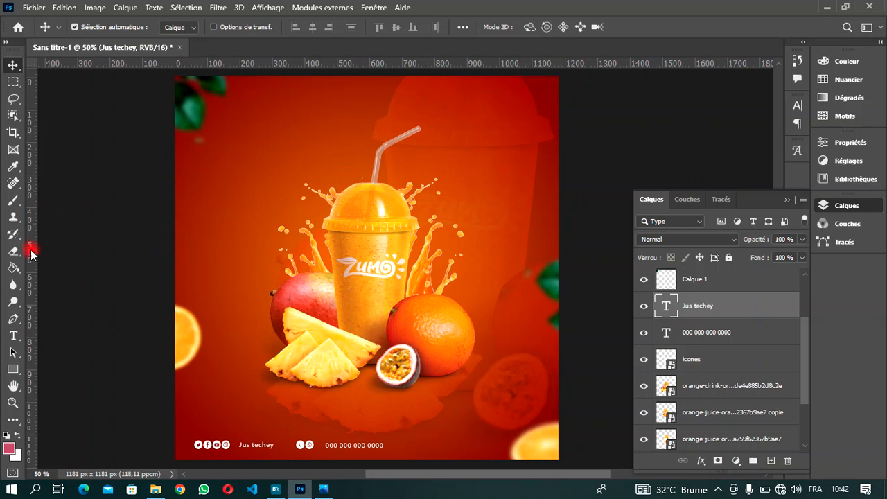
Draw a circle about 185 × 184 px to the right of the straw, on a new shape layer above Calque 2.
{"action": "left_click", "coordinate": [12, 365]}
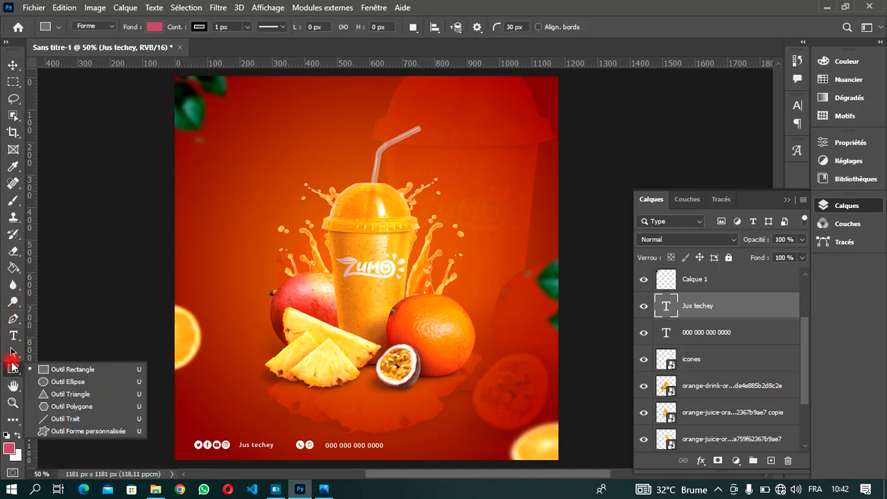
{"action": "left_click", "coordinate": [68, 382]}
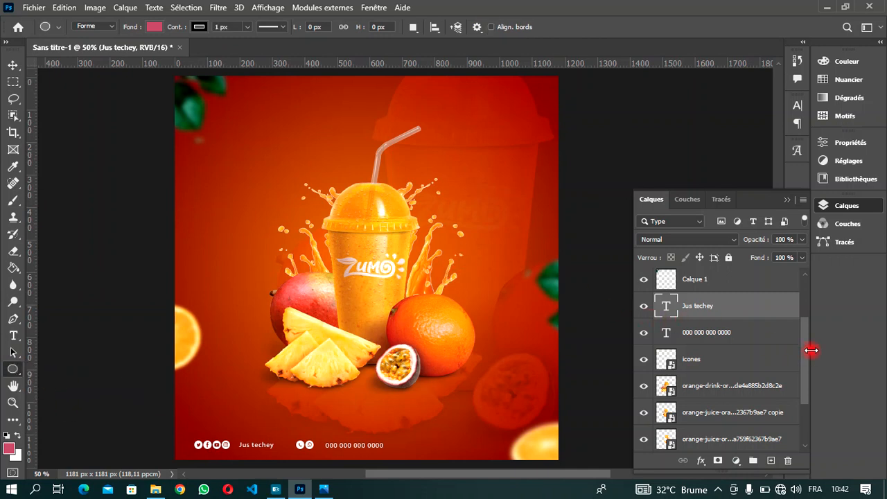
{"action": "left_click_drag", "start_coordinate": [806, 353], "coordinate": [800, 264]}
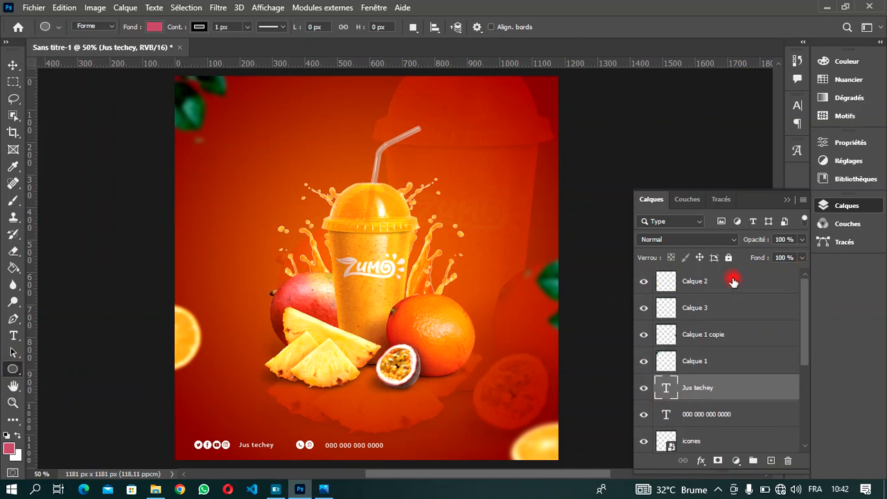
{"action": "left_click", "coordinate": [679, 284]}
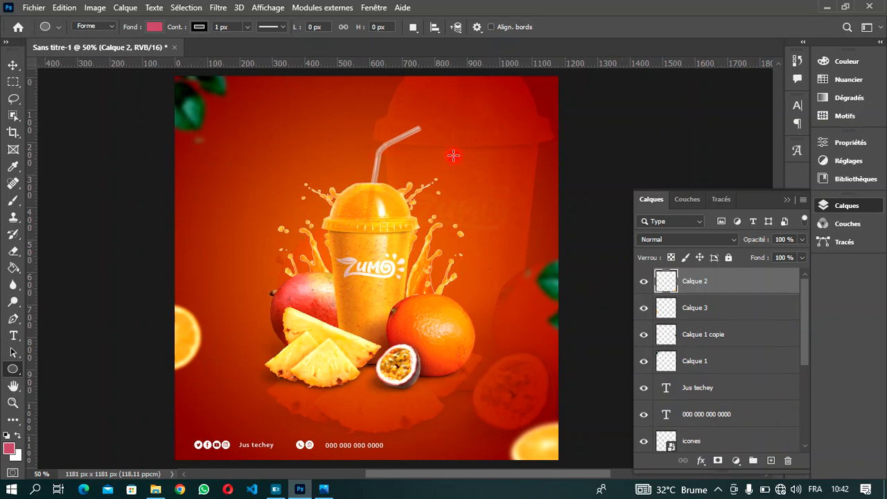
{"action": "left_click_drag", "start_coordinate": [453, 152], "coordinate": [512, 212]}
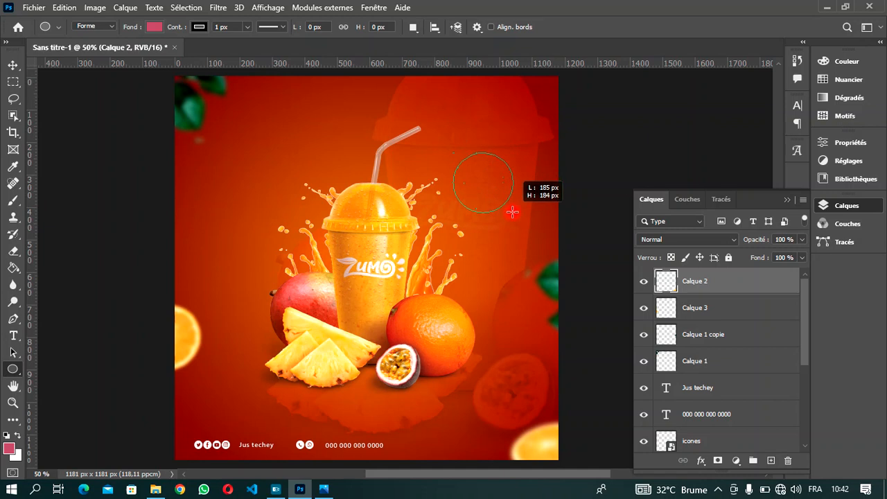
{"action": "left_click_drag", "start_coordinate": [512, 212], "coordinate": [512, 212]}
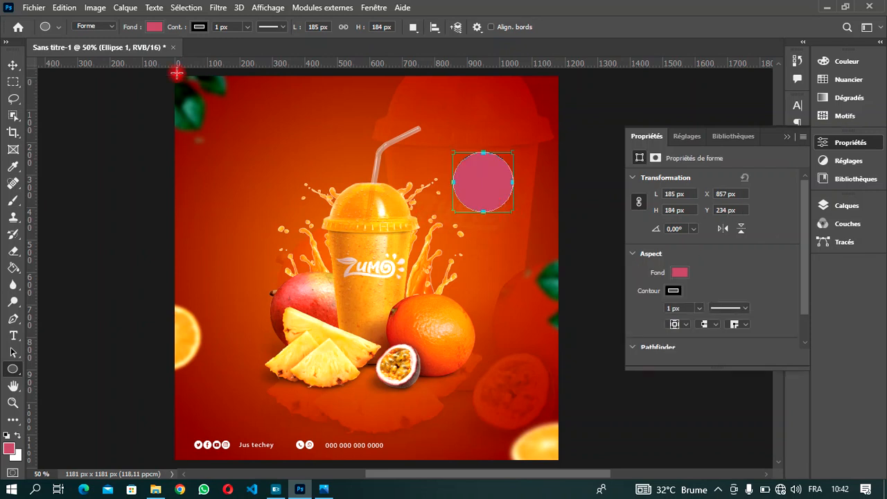
Remove the circle's outline and fill it with the recently used orange.
{"action": "left_click", "coordinate": [198, 27]}
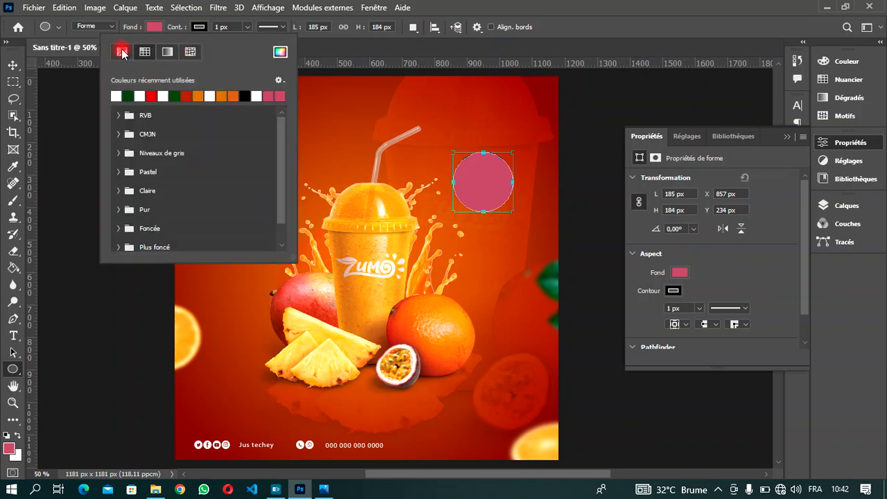
{"action": "left_click", "coordinate": [122, 52]}
{"action": "left_click", "coordinate": [156, 26]}
{"action": "left_click", "coordinate": [153, 27]}
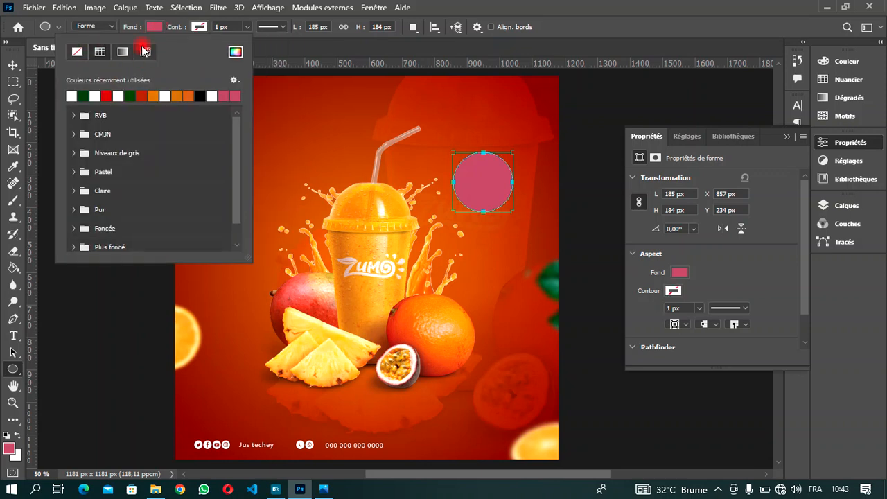
{"action": "left_click", "coordinate": [154, 95]}
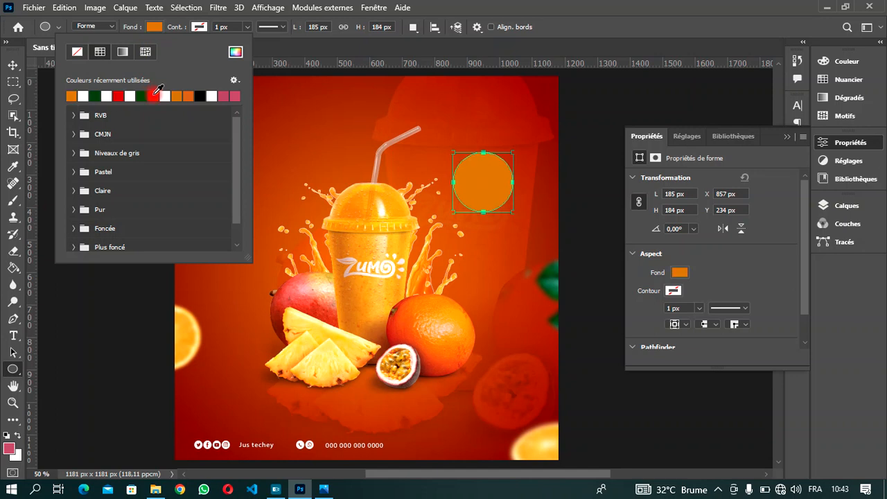
Duplicate the orange circle layer and fill the copy with the recently used bright red.
{"action": "left_click", "coordinate": [14, 65]}
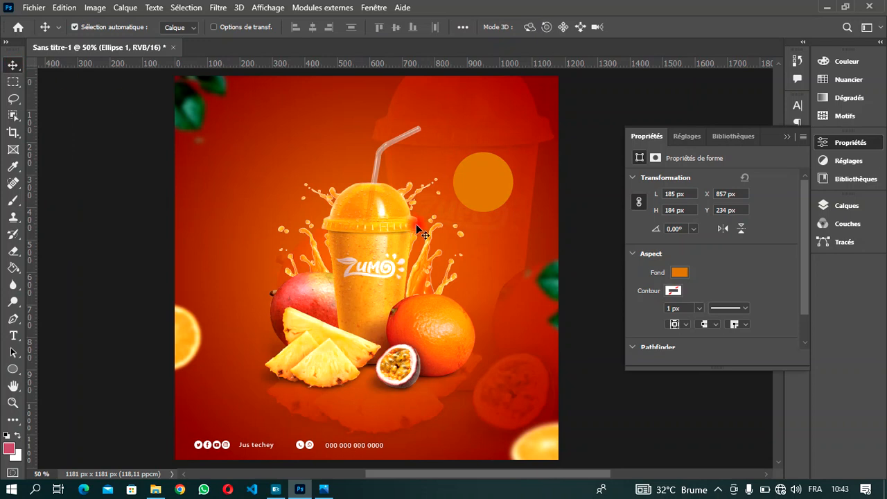
{"action": "key", "text": "ctrl+j"}
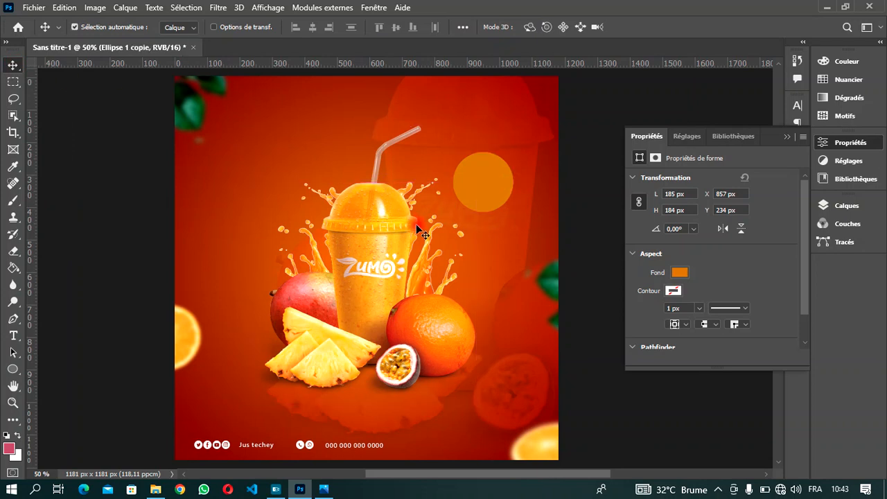
{"action": "left_click", "coordinate": [791, 139]}
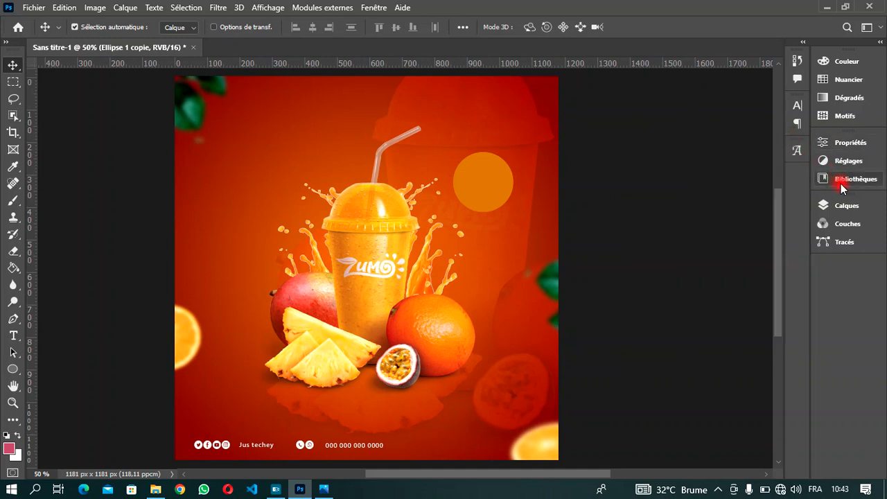
{"action": "left_click", "coordinate": [845, 205]}
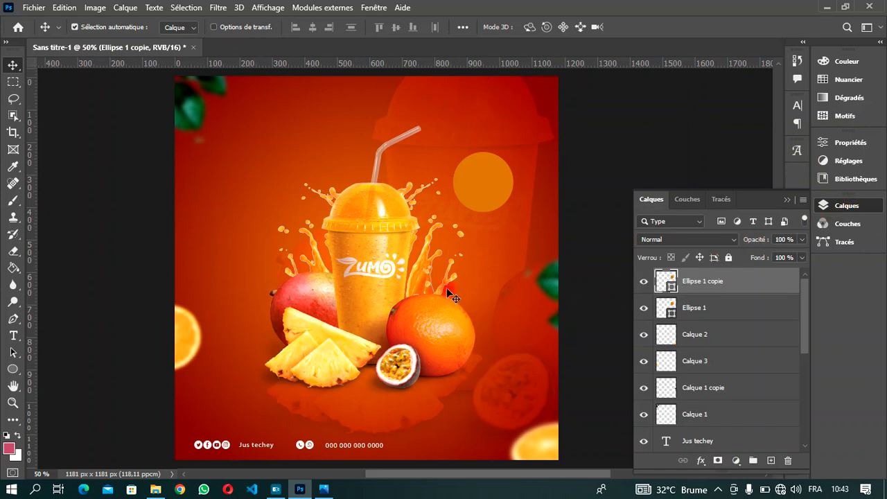
{"action": "left_click", "coordinate": [12, 368]}
{"action": "left_click", "coordinate": [159, 30]}
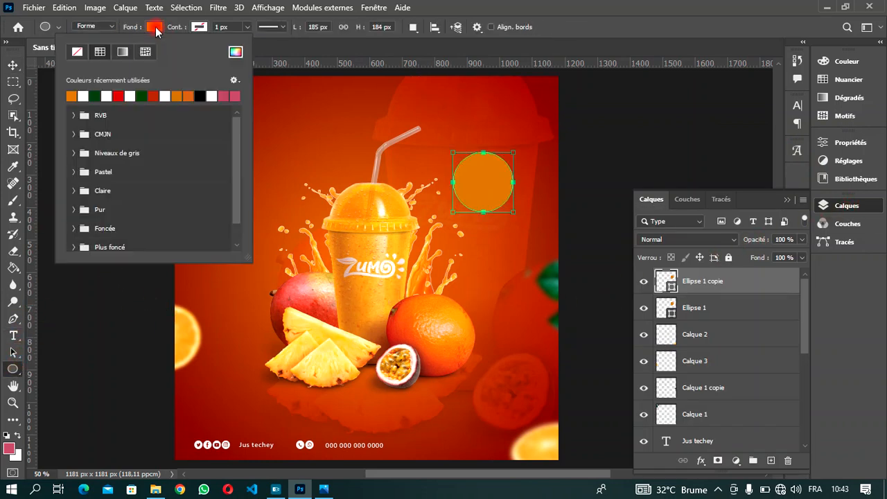
{"action": "left_click", "coordinate": [123, 97]}
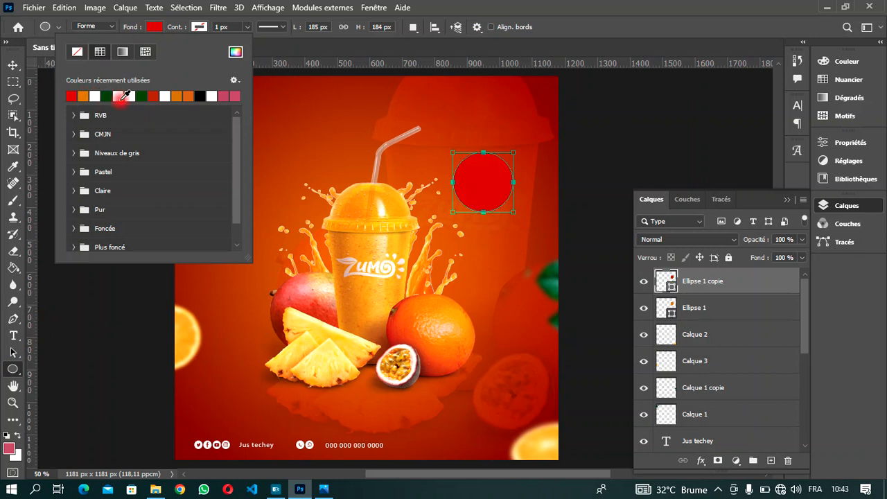
{"action": "left_click", "coordinate": [788, 208]}
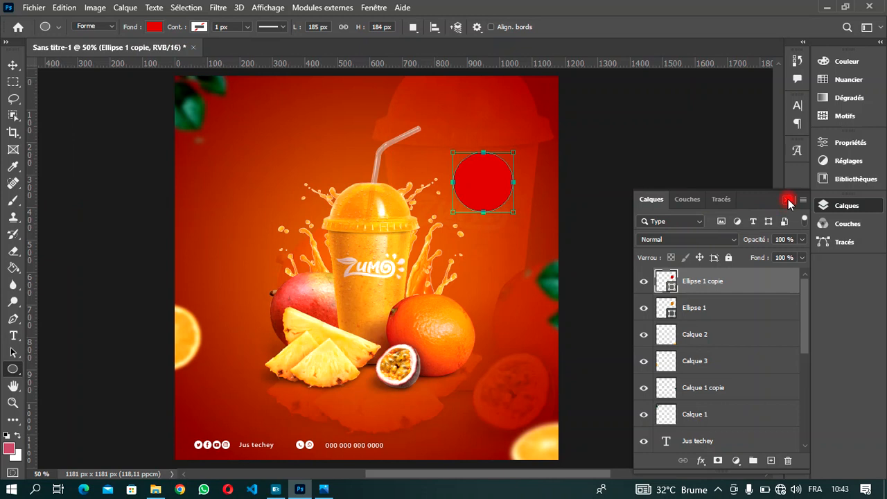
{"action": "left_click", "coordinate": [787, 202]}
Select both circle layers and move them together slightly up and left, beside the end of the straw.
{"action": "left_click", "coordinate": [11, 65]}
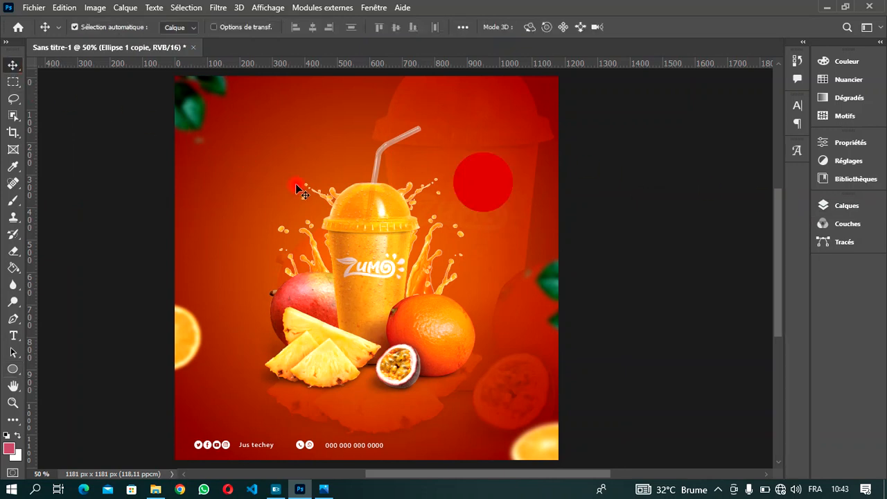
{"action": "left_click", "coordinate": [858, 205]}
{"action": "left_click", "coordinate": [718, 306], "text": "ctrl"}
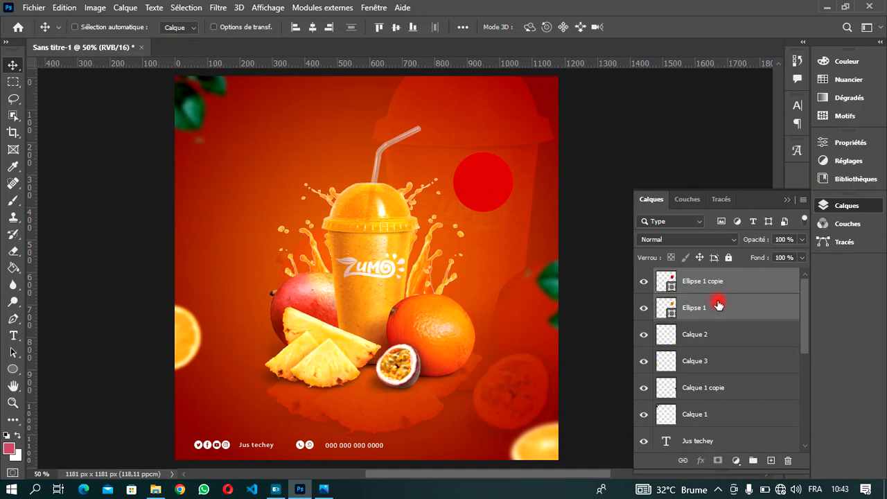
{"action": "left_click_drag", "start_coordinate": [476, 185], "coordinate": [522, 165]}
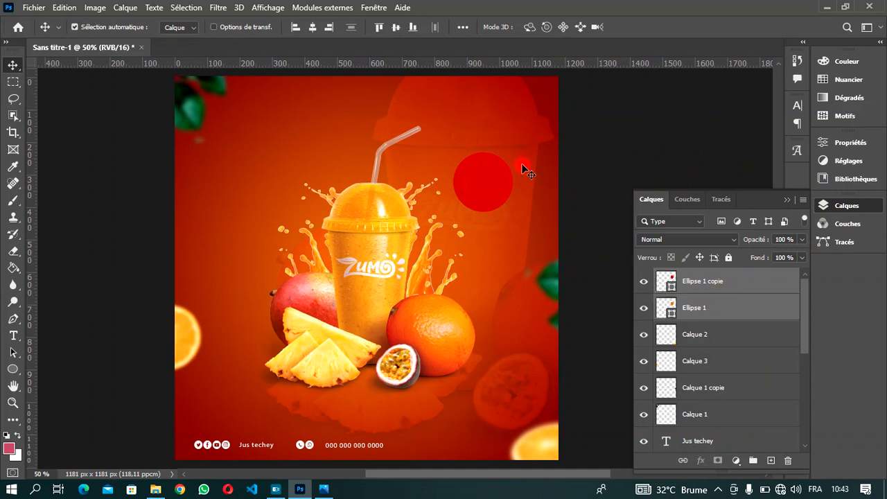
{"action": "left_click_drag", "start_coordinate": [512, 101], "coordinate": [483, 119]}
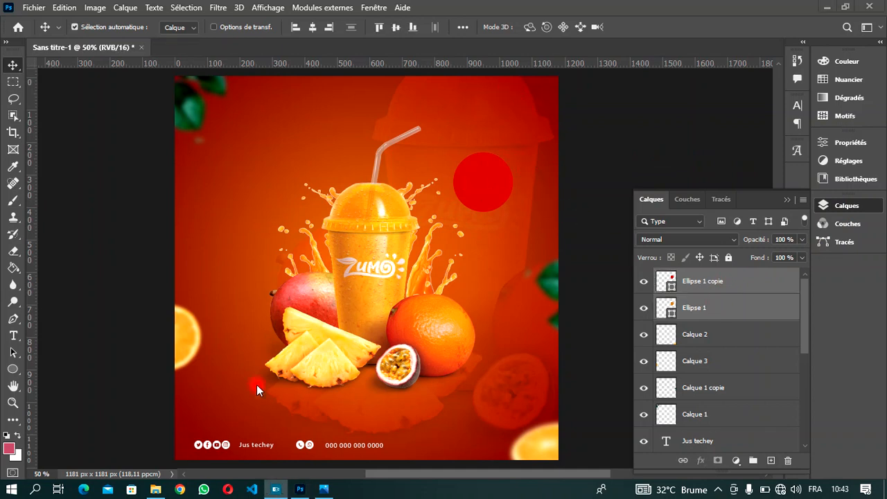
{"action": "left_click_drag", "start_coordinate": [264, 444], "coordinate": [467, 159]}
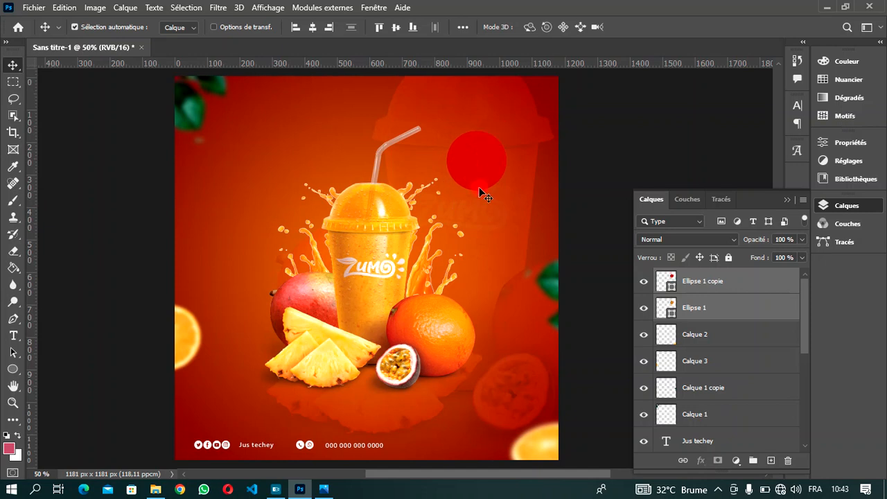
Scale both circles down proportionally to about 85% and shift them slightly down and left toward the straw.
{"action": "key", "text": "ctrl+t"}
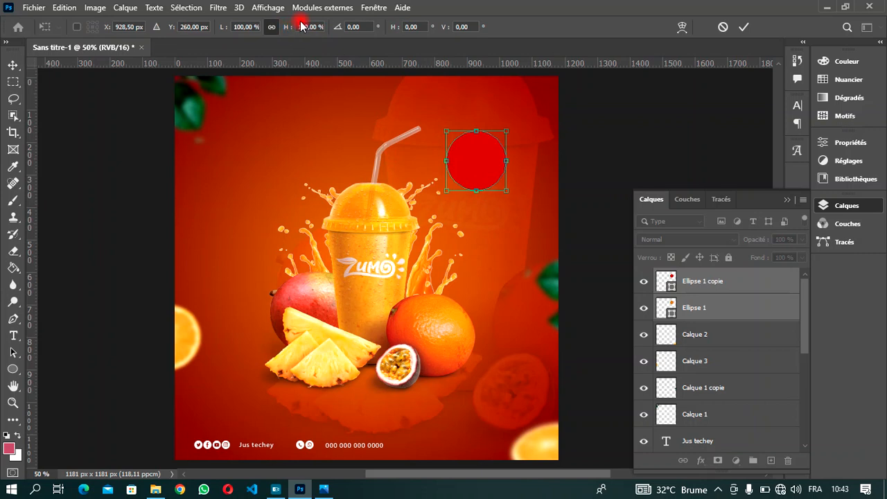
{"action": "scroll", "coordinate": [302, 27], "scroll_direction": "down", "scroll_amount": 9}
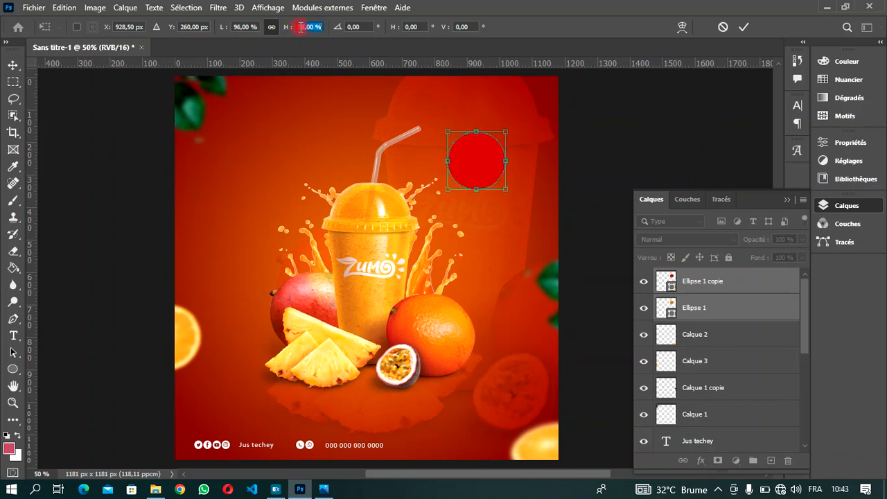
{"action": "scroll", "coordinate": [302, 27], "scroll_direction": "down", "scroll_amount": 7}
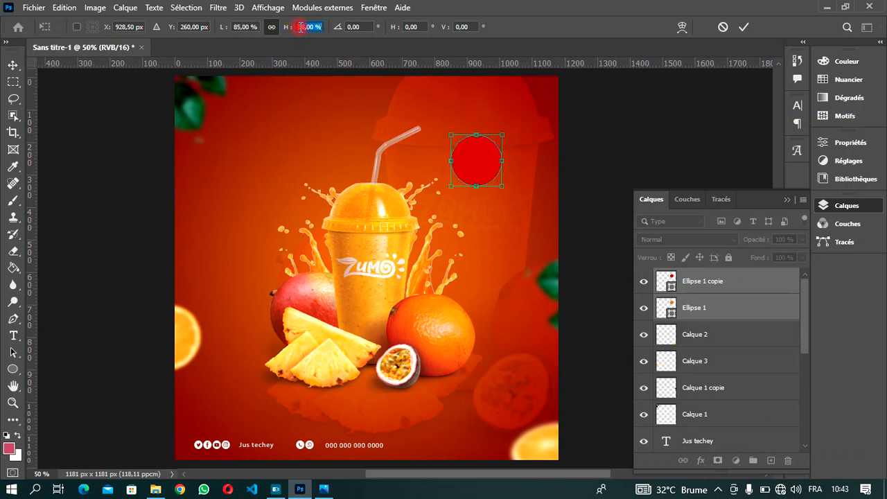
{"action": "left_click", "coordinate": [743, 27]}
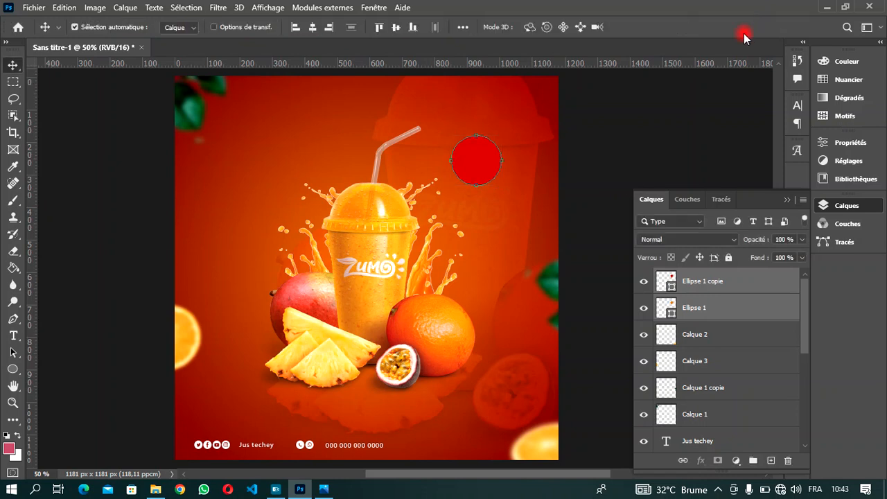
{"action": "left_click_drag", "start_coordinate": [482, 165], "coordinate": [474, 170]}
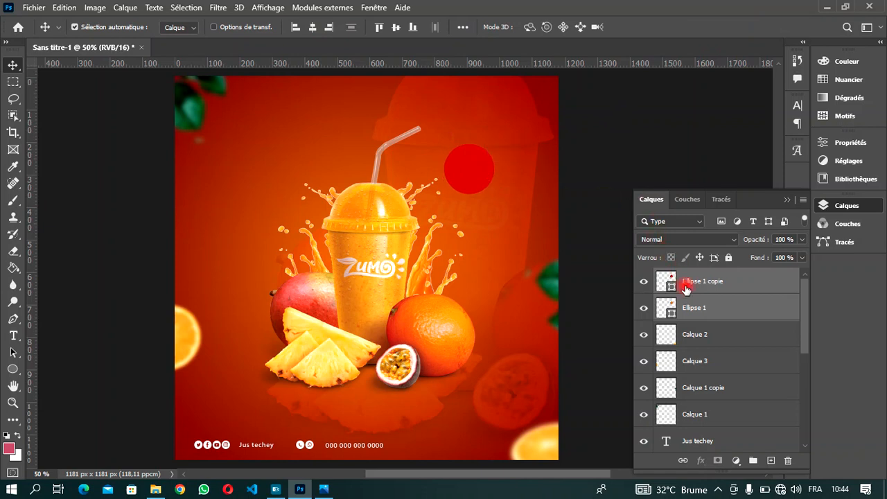
Offset only the orange circle slightly up and left so a thin crescent shows behind the red one.
{"action": "left_click", "coordinate": [696, 308]}
{"action": "left_click", "coordinate": [643, 282]}
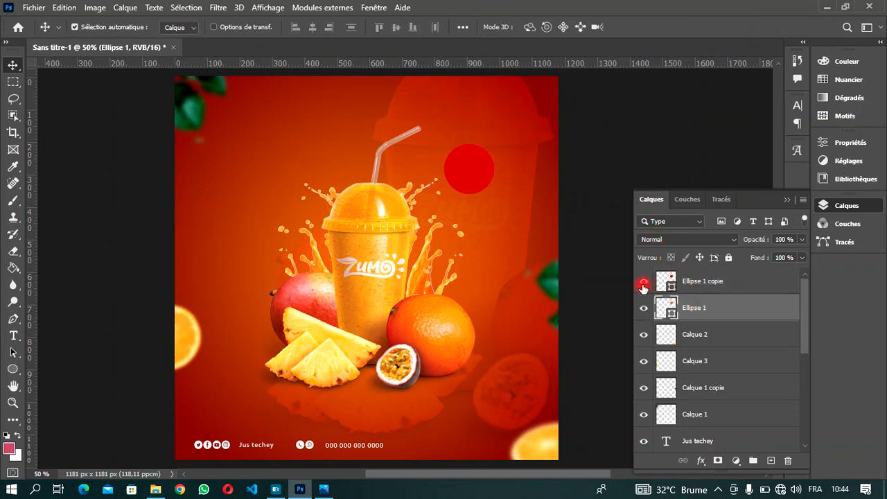
{"action": "left_click", "coordinate": [642, 284]}
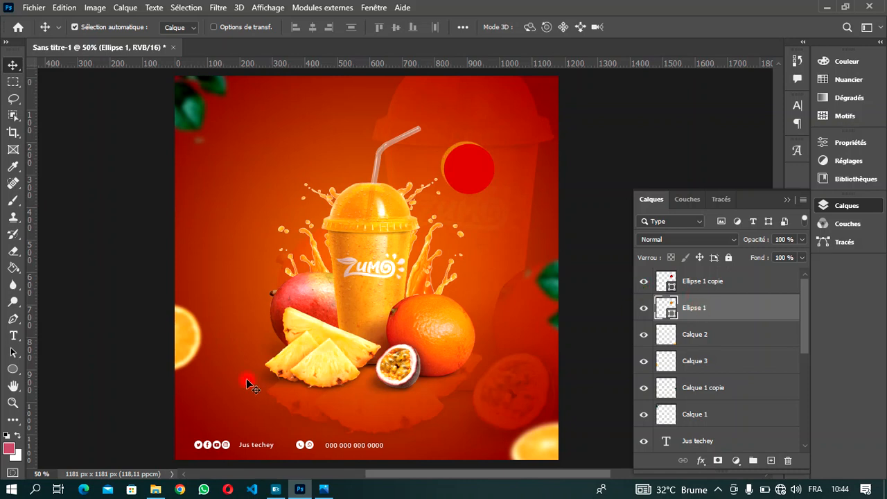
Change the orange circle's fill to the brighter orange d58d00.
{"action": "left_click", "coordinate": [13, 369]}
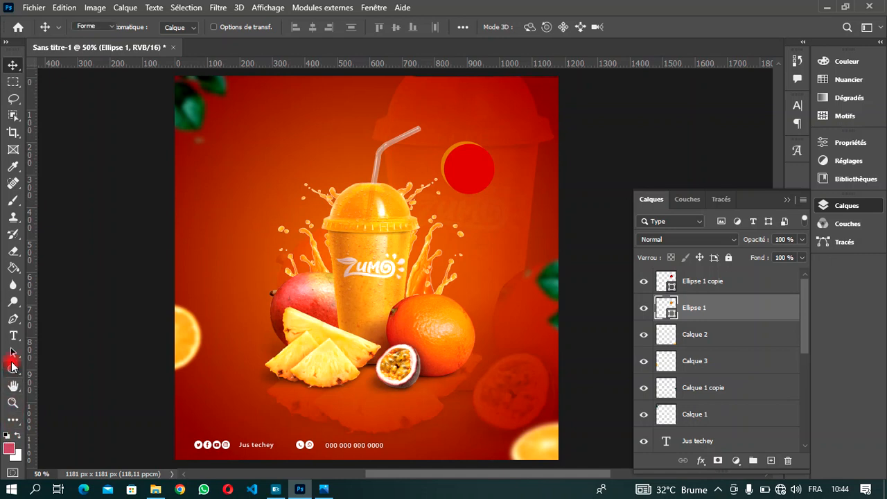
{"action": "left_click", "coordinate": [155, 28]}
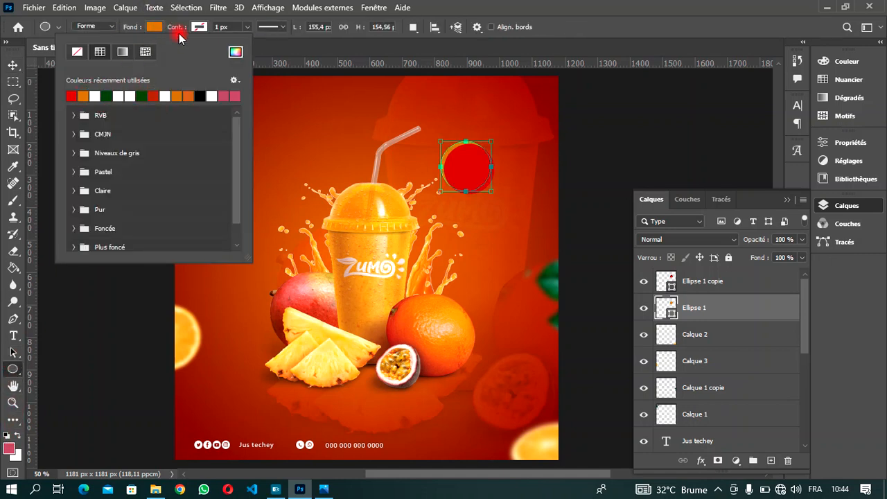
{"action": "left_click", "coordinate": [236, 53]}
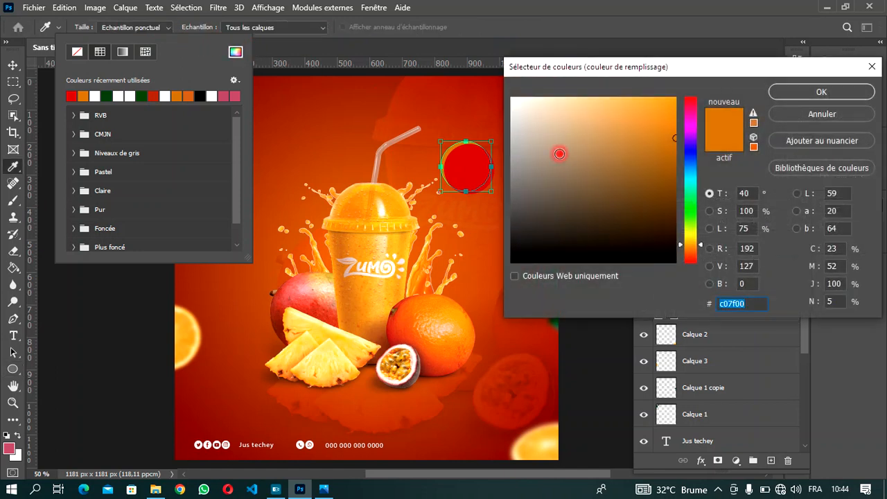
{"action": "left_click_drag", "start_coordinate": [670, 136], "coordinate": [677, 126]}
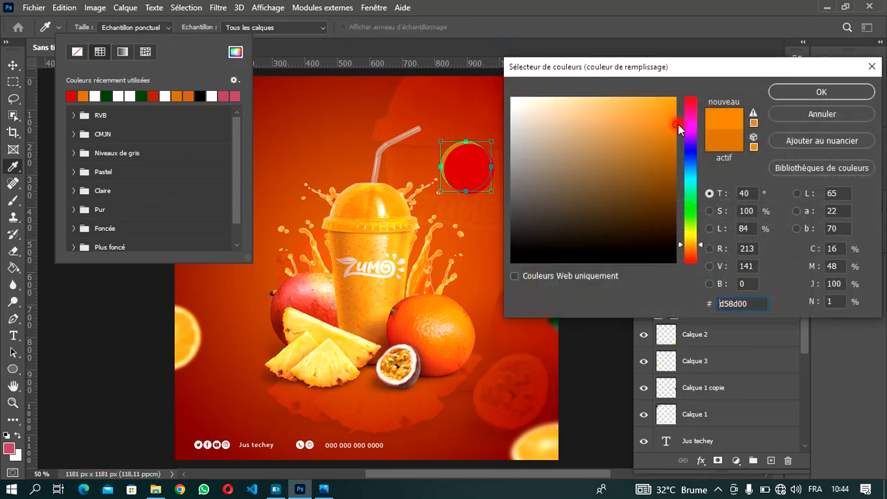
{"action": "left_click", "coordinate": [793, 94]}
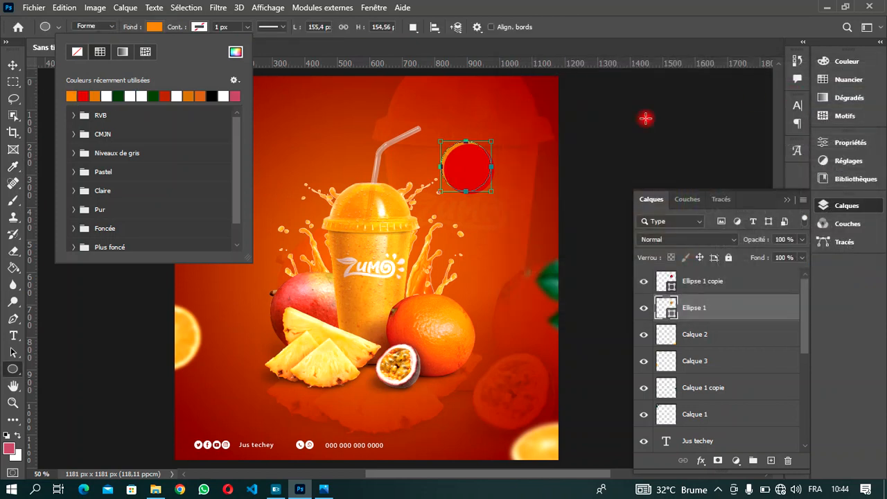
Nudge the orange circle slightly right and down so a thinner crescent shows behind the red circle.
{"action": "left_click", "coordinate": [12, 60]}
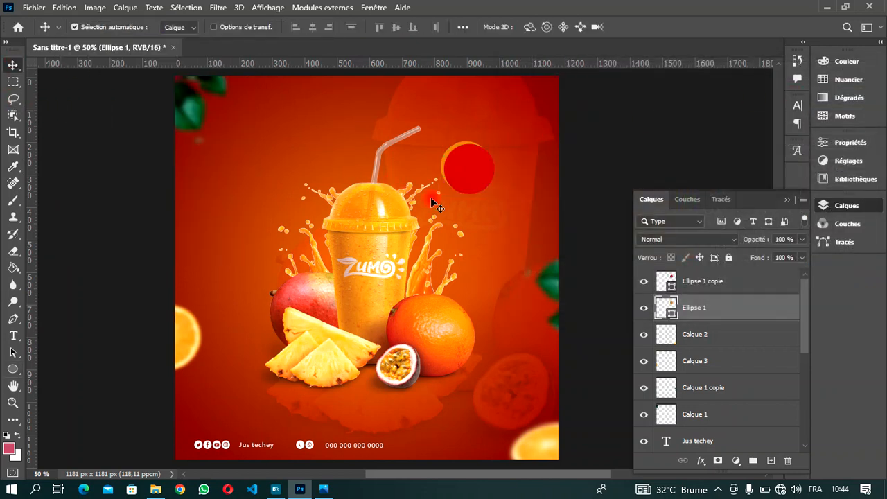
{"action": "key", "text": "Down"}
{"action": "key", "text": "Right"}
{"action": "key", "text": "Up"}
{"action": "key", "text": "Down"}
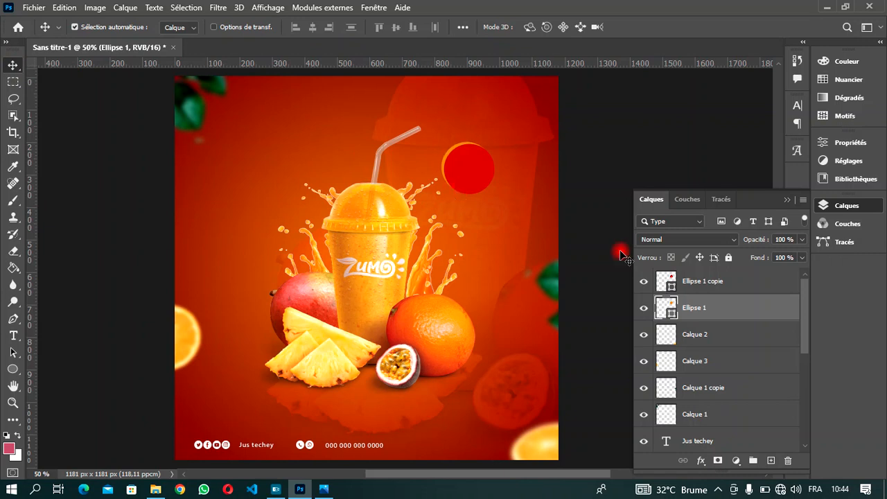
Enable a drop shadow layer effect on the red circle and open the shadow's settings.
{"action": "left_click", "coordinate": [761, 284]}
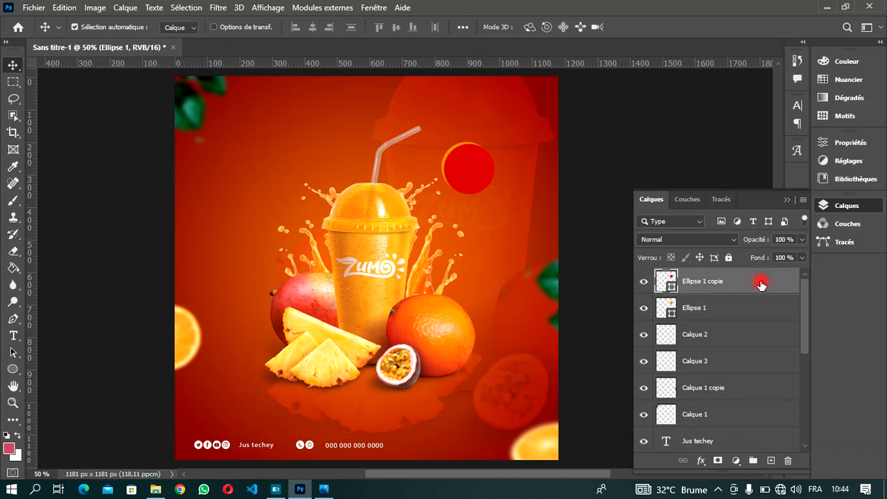
{"action": "double_click", "coordinate": [760, 281]}
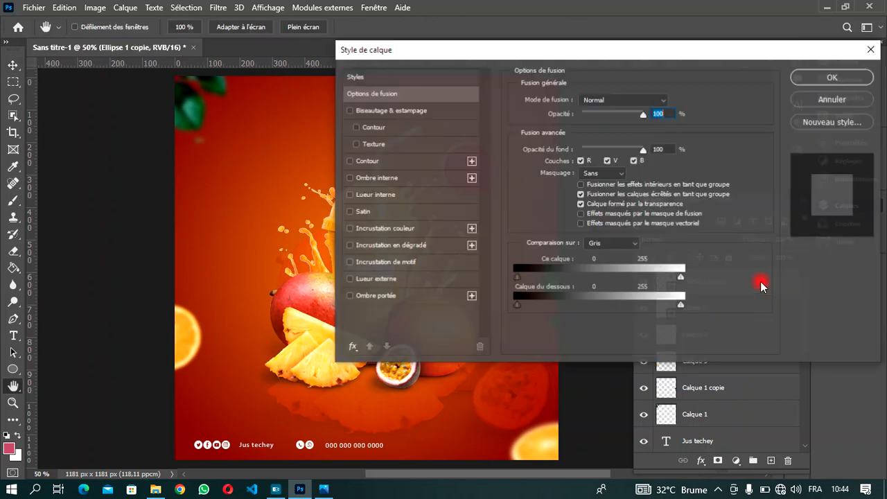
{"action": "left_click_drag", "start_coordinate": [436, 44], "coordinate": [731, 54]}
{"action": "left_click", "coordinate": [644, 306]}
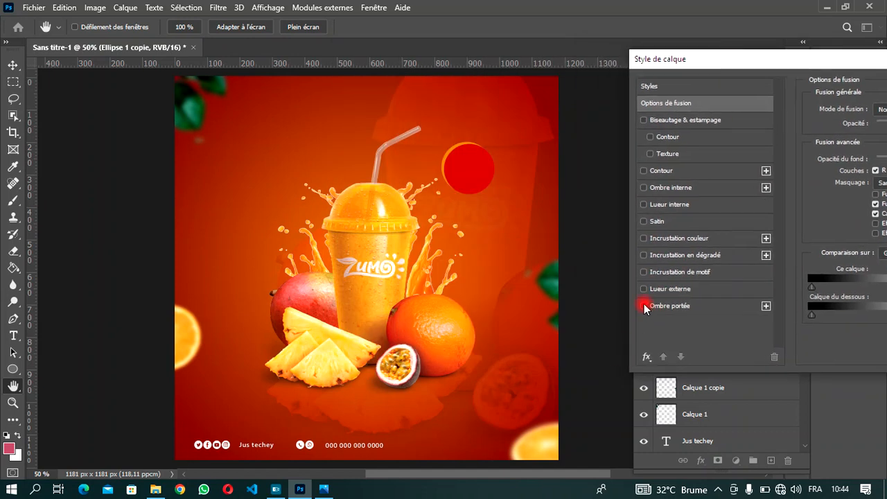
{"action": "left_click_drag", "start_coordinate": [765, 69], "coordinate": [634, 68]}
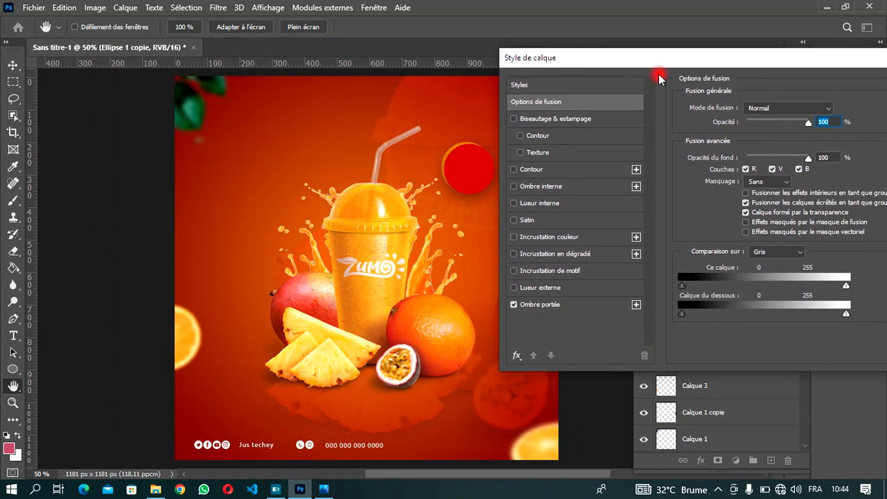
{"action": "left_click", "coordinate": [597, 306]}
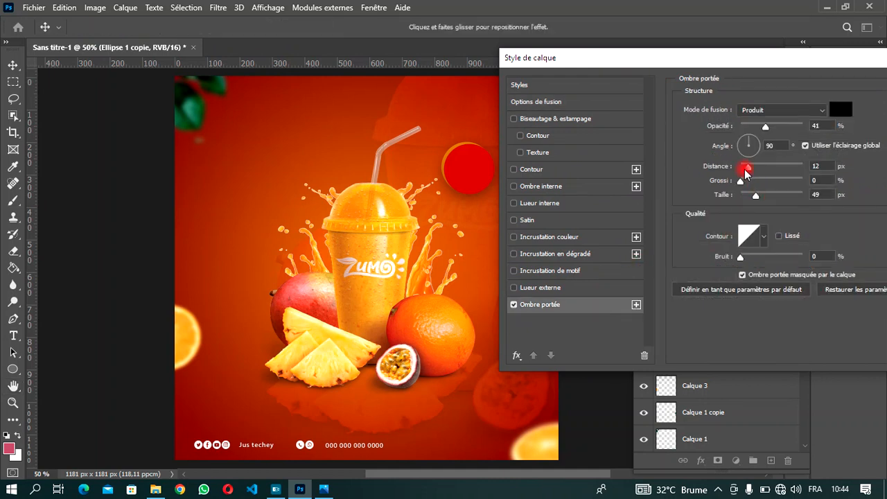
Set the red circle's drop shadow size to 43 px, fine-tune its distance, and apply the layer style.
{"action": "left_click_drag", "start_coordinate": [747, 167], "coordinate": [742, 167]}
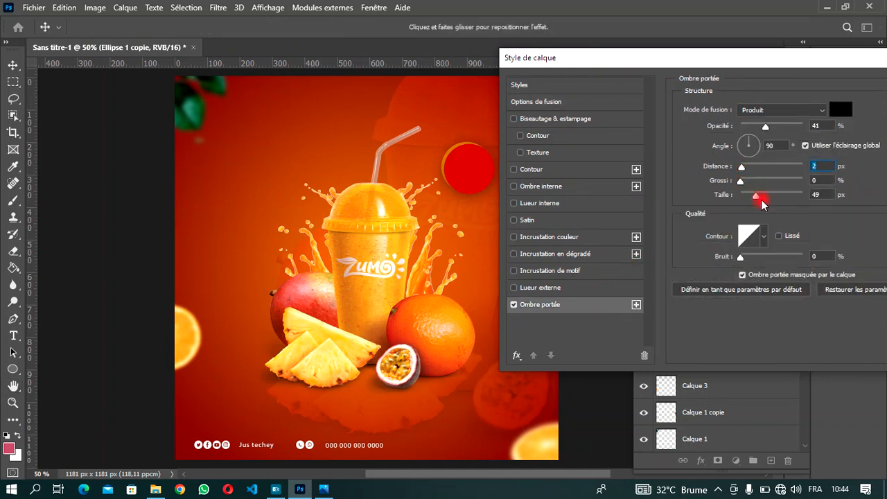
{"action": "mouse_move", "coordinate": [757, 199]}
{"action": "left_mouse_down"}
{"action": "mouse_move", "coordinate": [742, 199]}
{"action": "mouse_move", "coordinate": [756, 199]}
{"action": "left_mouse_up"}
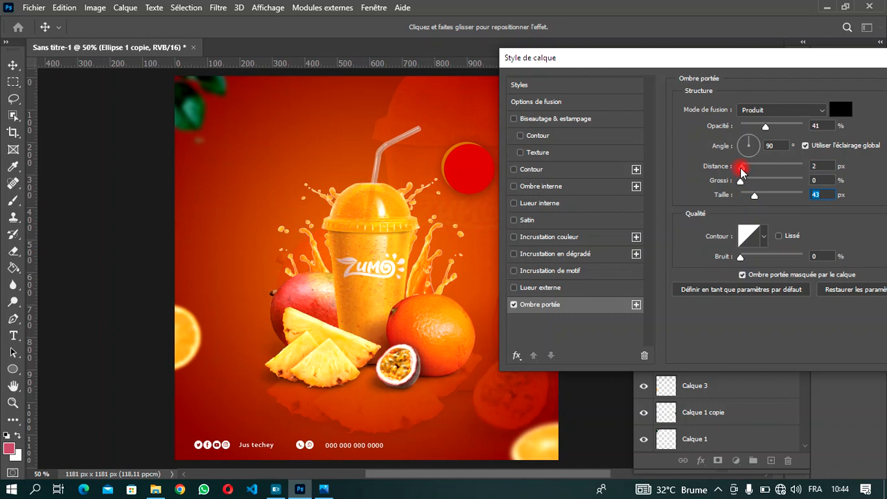
{"action": "left_click_drag", "start_coordinate": [739, 170], "coordinate": [749, 173]}
{"action": "left_click_drag", "start_coordinate": [811, 58], "coordinate": [660, 69]}
{"action": "left_click", "coordinate": [841, 96]}
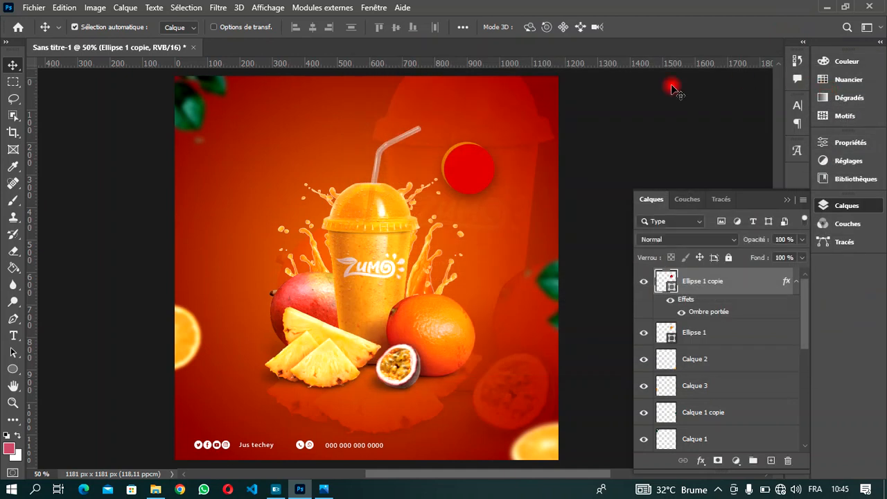
Add a point text above the red circle in Bahnschrift Regular reading "100".
{"action": "left_click_drag", "start_coordinate": [477, 210], "coordinate": [338, 178]}
{"action": "key", "text": "t"}
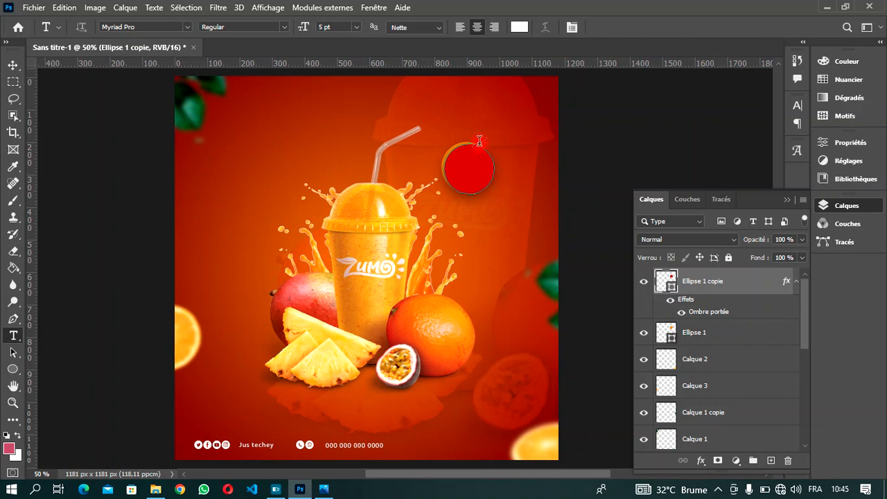
{"action": "left_click", "coordinate": [466, 113]}
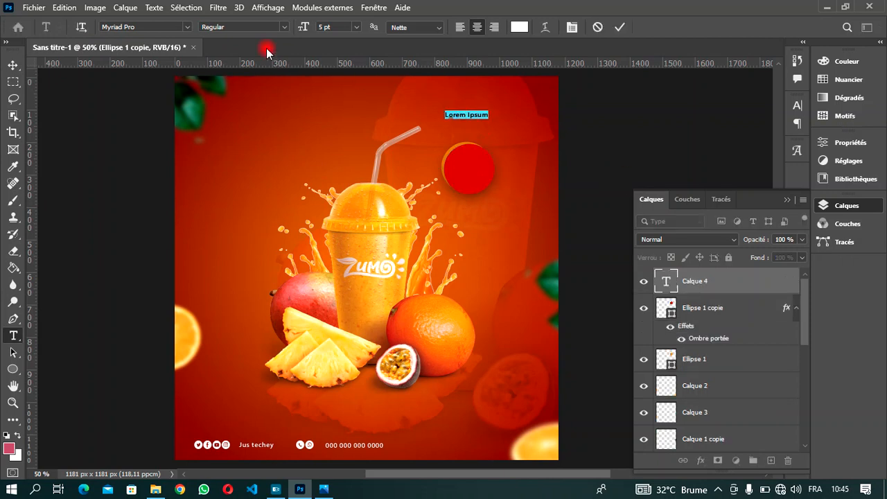
{"action": "left_click", "coordinate": [187, 28]}
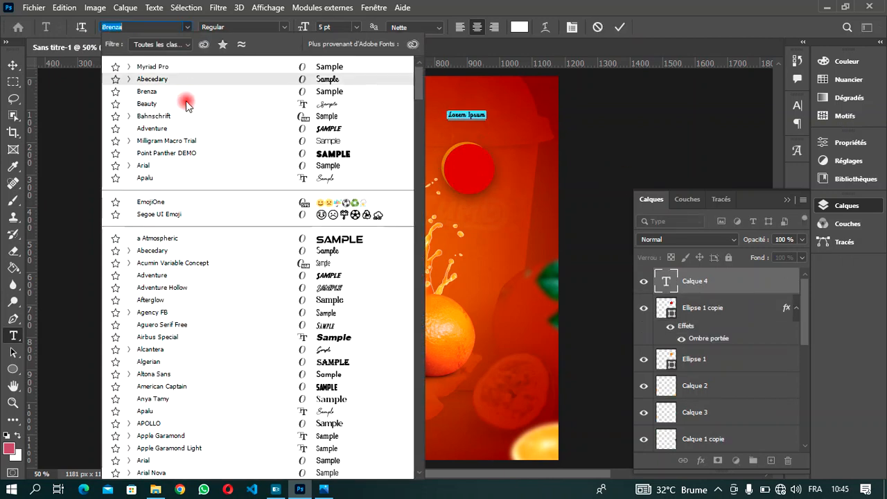
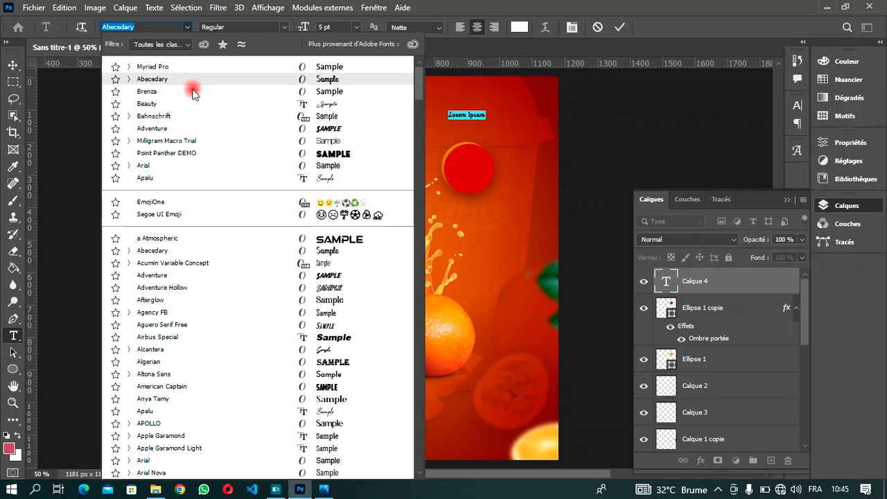
{"action": "left_click", "coordinate": [191, 115]}
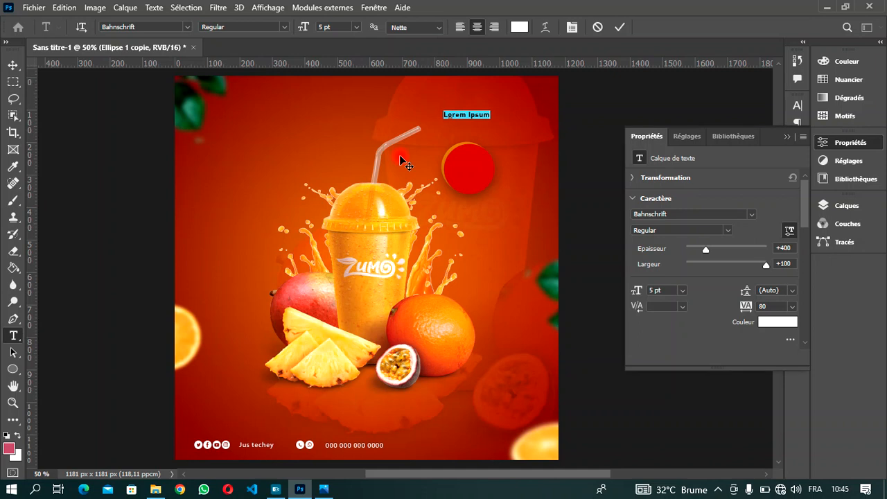
{"action": "key", "text": "BackSpace"}
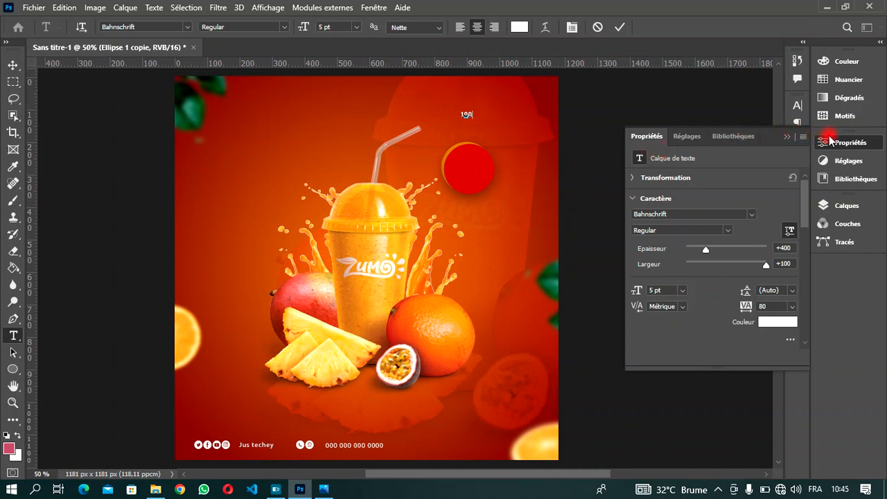
Insert the percent sign glyph after "100" from the full Bahnschrift glyph set, and select the whole text.
{"action": "left_click", "coordinate": [857, 207]}
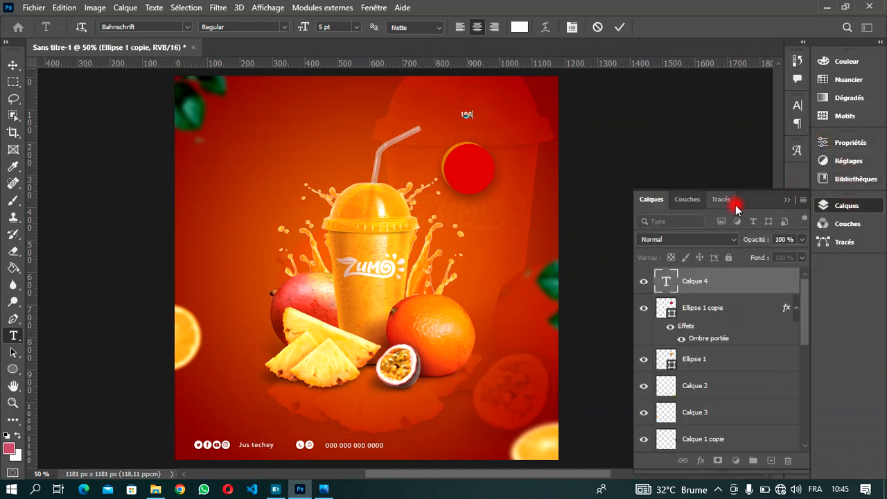
{"action": "left_click", "coordinate": [798, 125]}
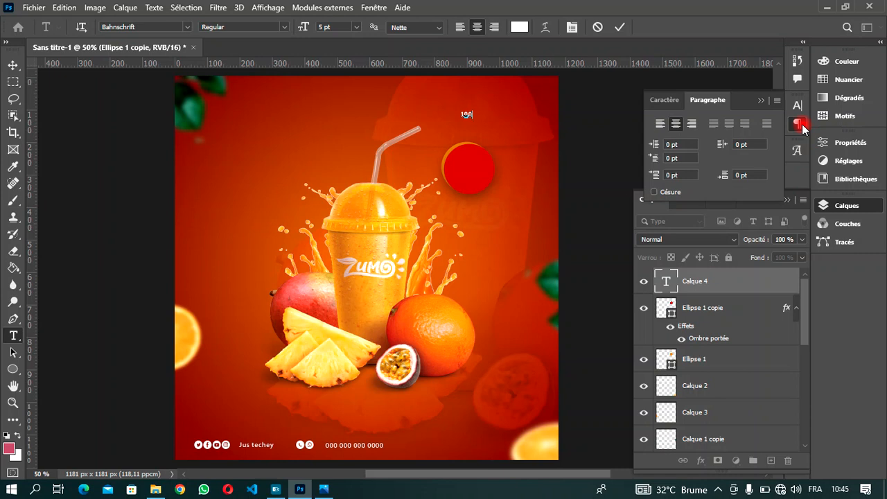
{"action": "left_click", "coordinate": [797, 149]}
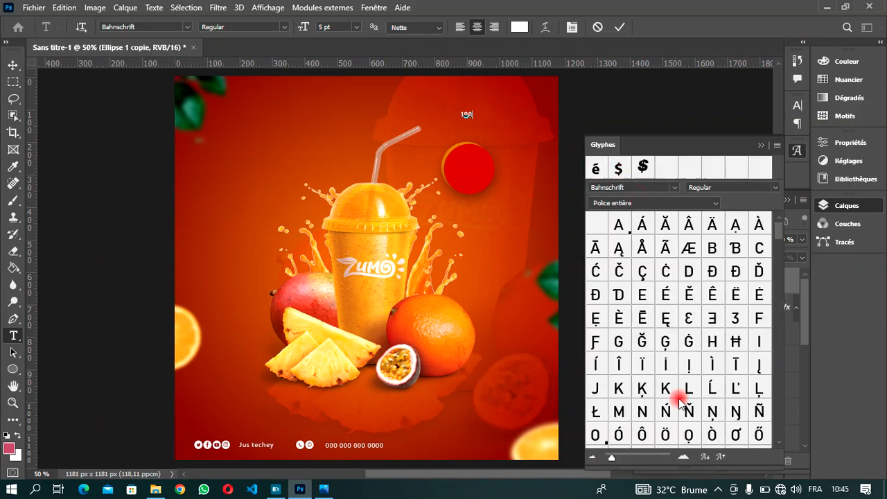
{"action": "scroll", "coordinate": [664, 338], "scroll_direction": "down", "scroll_amount": 6}
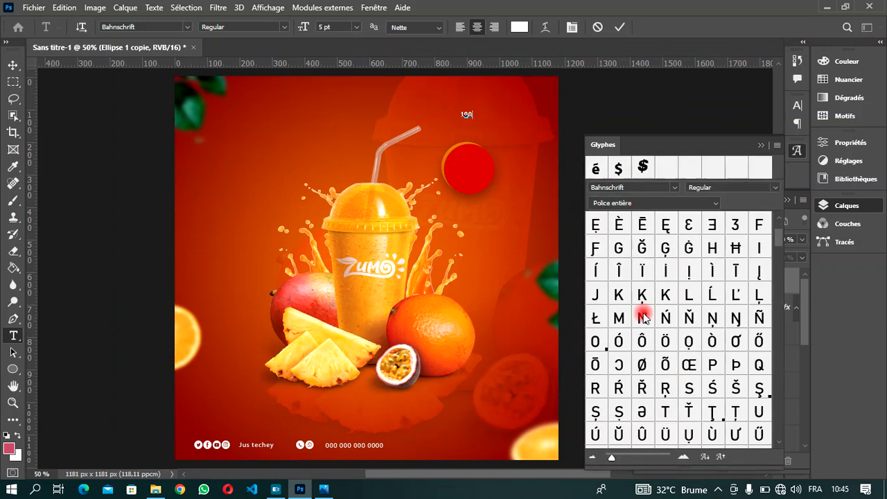
{"action": "scroll", "coordinate": [643, 317], "scroll_direction": "down", "scroll_amount": 4}
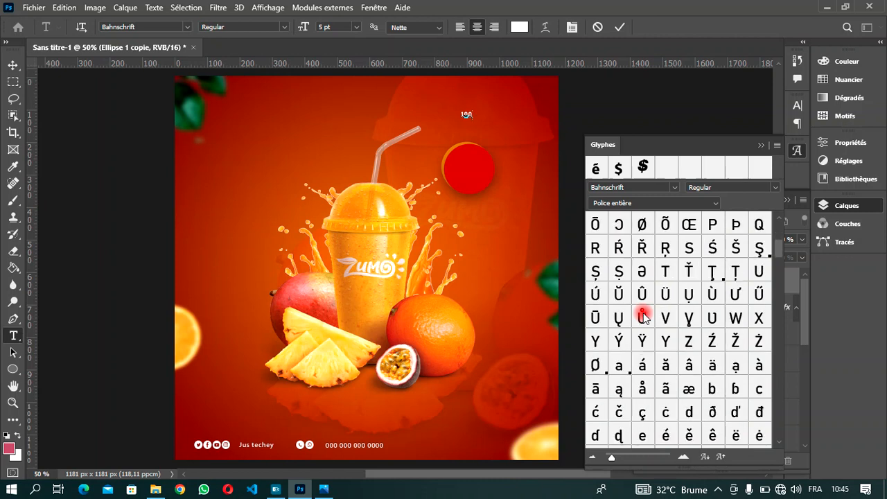
{"action": "scroll", "coordinate": [643, 317], "scroll_direction": "down", "scroll_amount": 4}
{"action": "scroll", "coordinate": [642, 317], "scroll_direction": "down", "scroll_amount": 10}
{"action": "scroll", "coordinate": [643, 317], "scroll_direction": "down", "scroll_amount": 10}
{"action": "scroll", "coordinate": [643, 317], "scroll_direction": "down", "scroll_amount": 14}
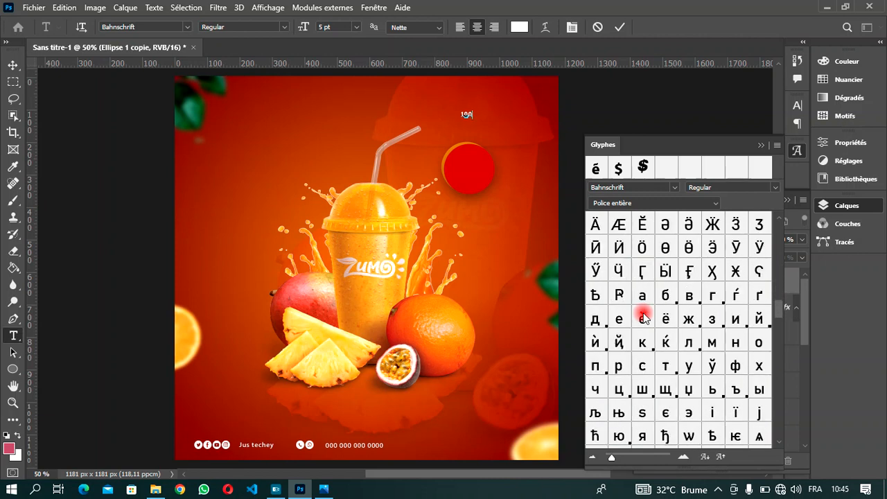
{"action": "scroll", "coordinate": [642, 317], "scroll_direction": "down", "scroll_amount": 8}
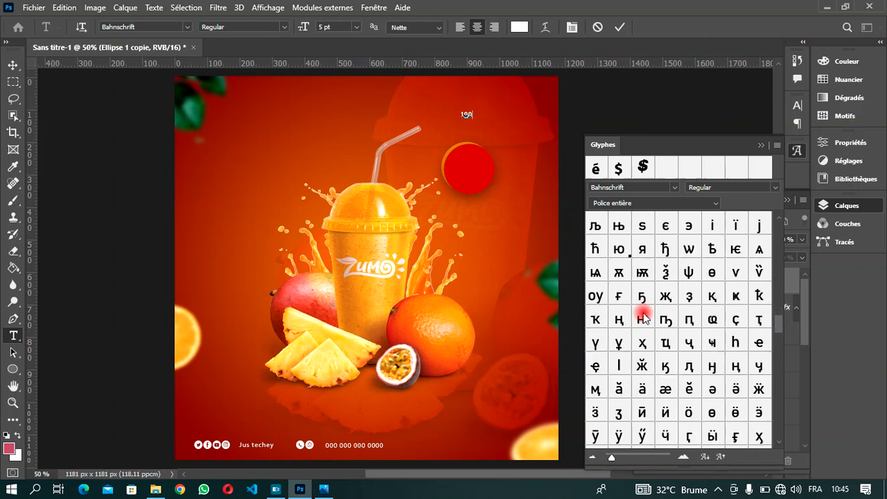
{"action": "scroll", "coordinate": [642, 317], "scroll_direction": "down", "scroll_amount": 4}
{"action": "scroll", "coordinate": [642, 317], "scroll_direction": "down", "scroll_amount": 15}
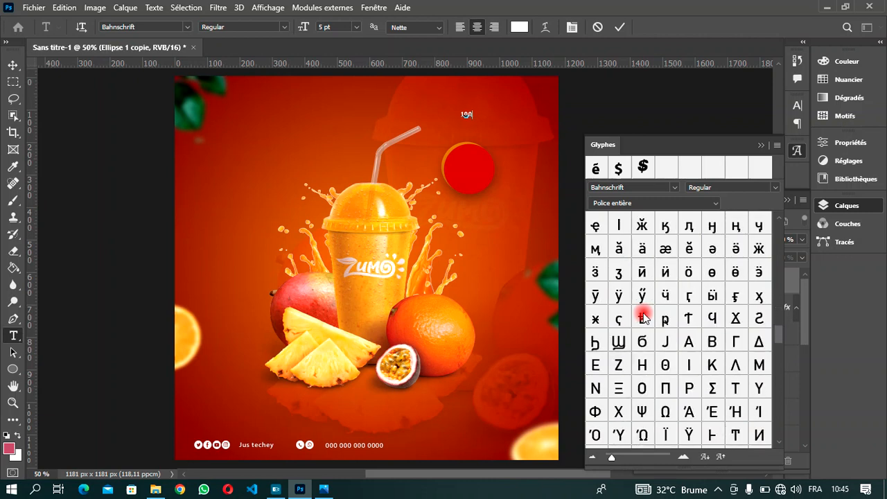
{"action": "scroll", "coordinate": [643, 317], "scroll_direction": "down", "scroll_amount": 4}
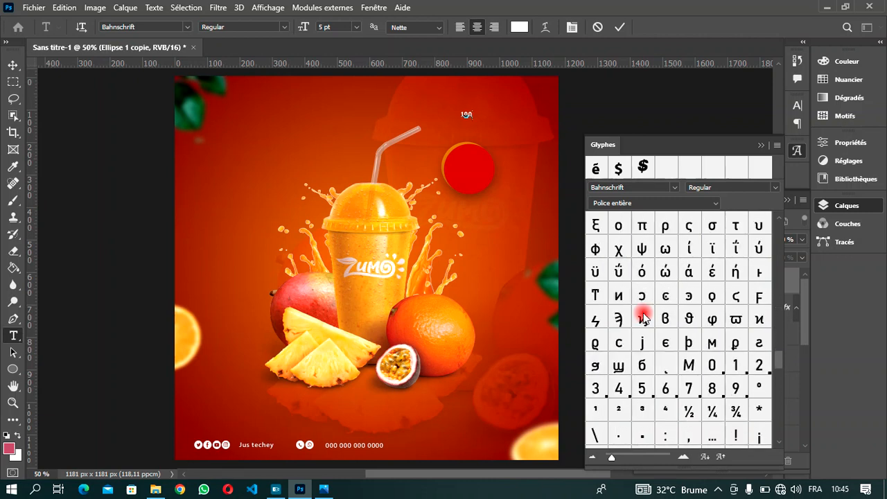
{"action": "scroll", "coordinate": [670, 383], "scroll_direction": "down", "scroll_amount": 6}
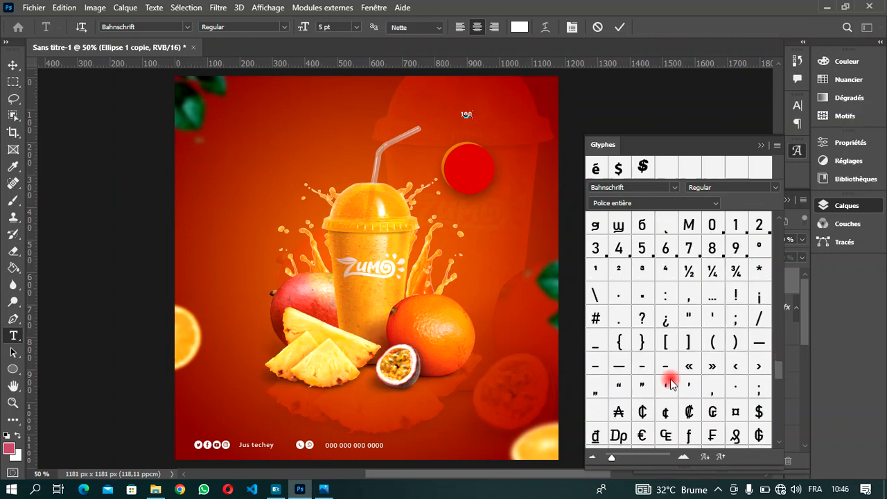
{"action": "scroll", "coordinate": [670, 383], "scroll_direction": "down", "scroll_amount": 4}
{"action": "scroll", "coordinate": [665, 371], "scroll_direction": "down", "scroll_amount": 4}
{"action": "scroll", "coordinate": [665, 369], "scroll_direction": "down", "scroll_amount": 2}
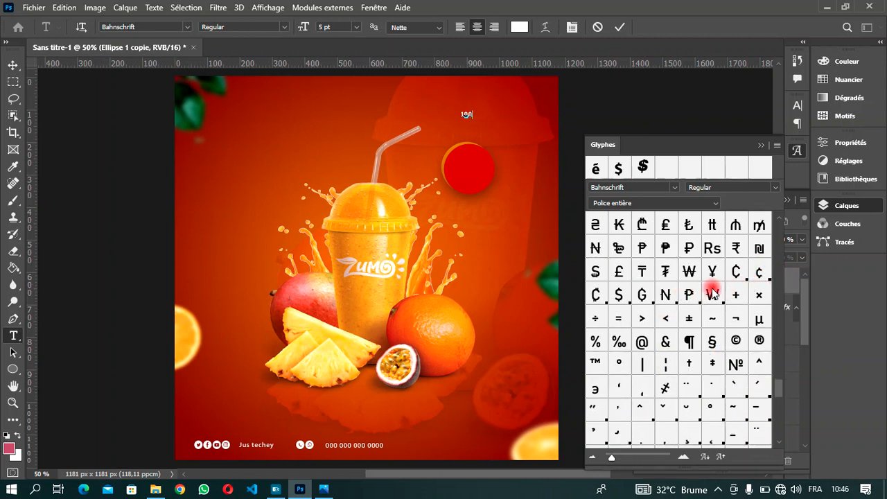
{"action": "scroll", "coordinate": [683, 294], "scroll_direction": "down", "scroll_amount": 4}
{"action": "scroll", "coordinate": [683, 294], "scroll_direction": "down", "scroll_amount": 10}
{"action": "scroll", "coordinate": [683, 296], "scroll_direction": "down", "scroll_amount": 7}
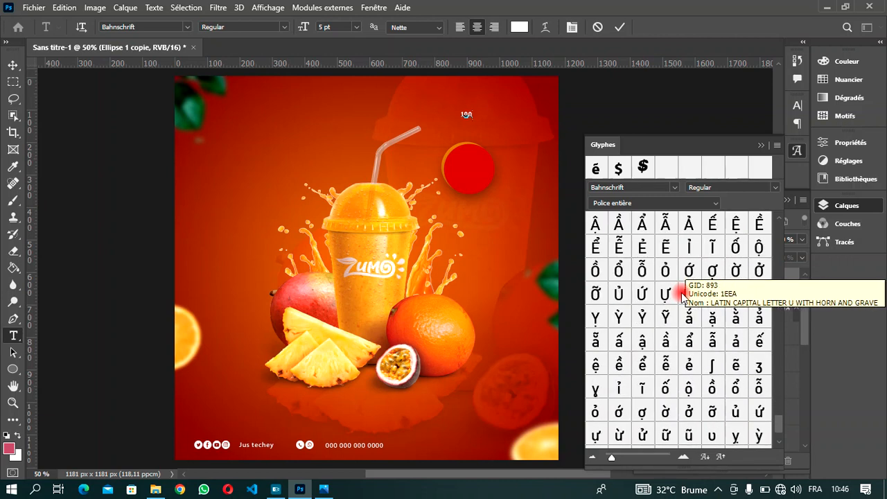
{"action": "scroll", "coordinate": [683, 296], "scroll_direction": "up", "scroll_amount": 6}
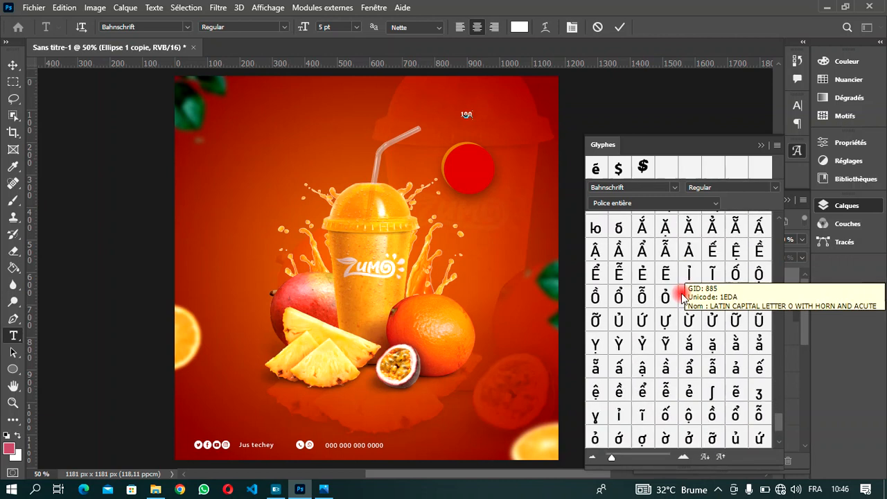
{"action": "scroll", "coordinate": [683, 295], "scroll_direction": "up", "scroll_amount": 6}
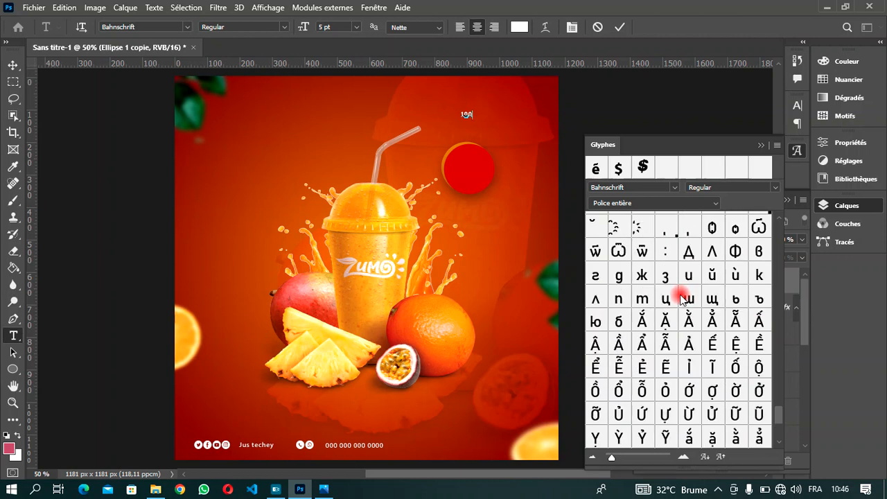
{"action": "scroll", "coordinate": [683, 296], "scroll_direction": "up", "scroll_amount": 4}
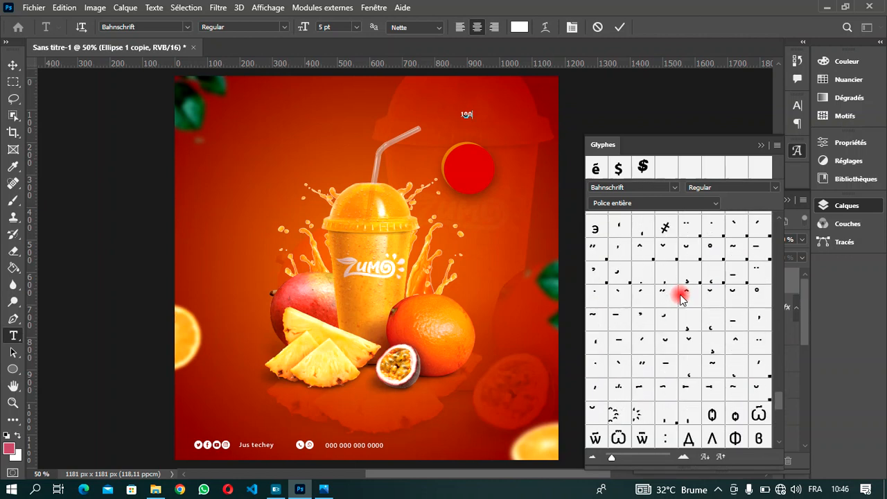
{"action": "scroll", "coordinate": [683, 298], "scroll_direction": "up", "scroll_amount": 2}
{"action": "scroll", "coordinate": [683, 298], "scroll_direction": "up", "scroll_amount": 2}
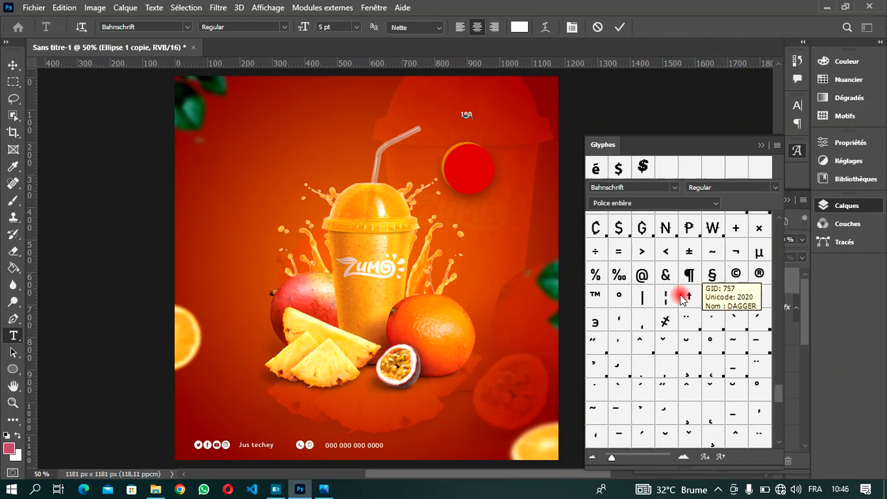
{"action": "double_click", "coordinate": [593, 277]}
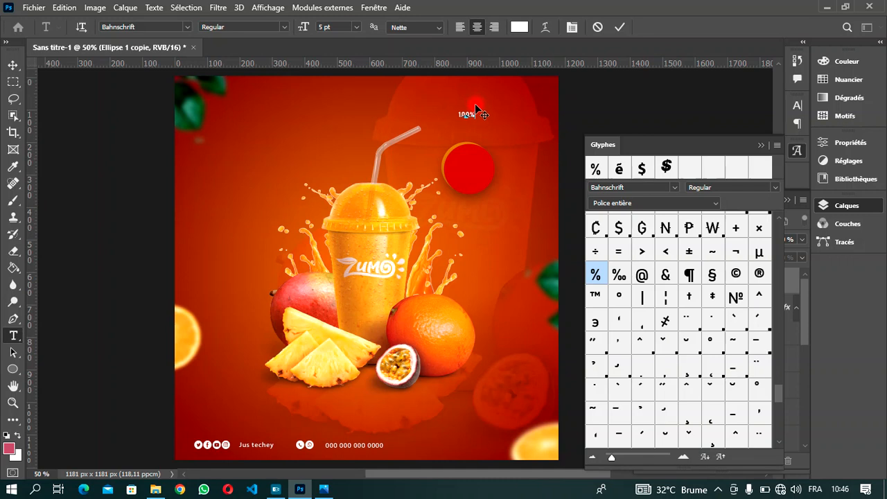
{"action": "left_click_drag", "start_coordinate": [477, 114], "coordinate": [458, 115]}
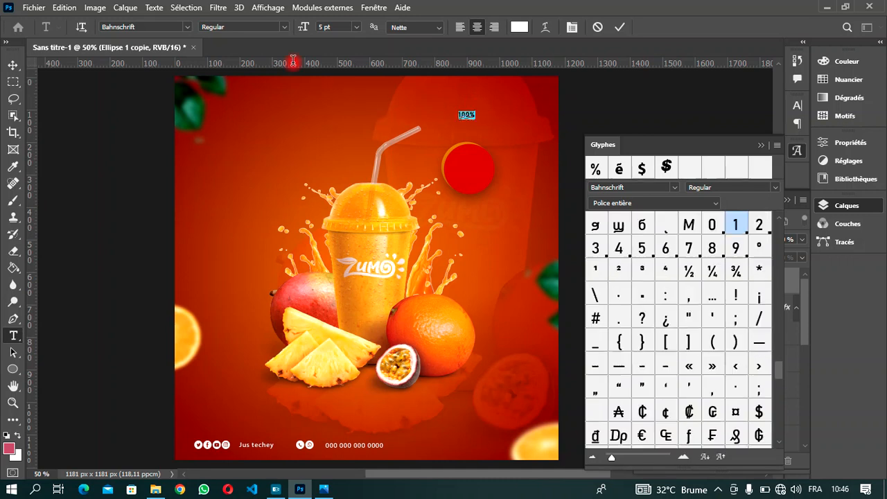
{"action": "left_click", "coordinate": [760, 145]}
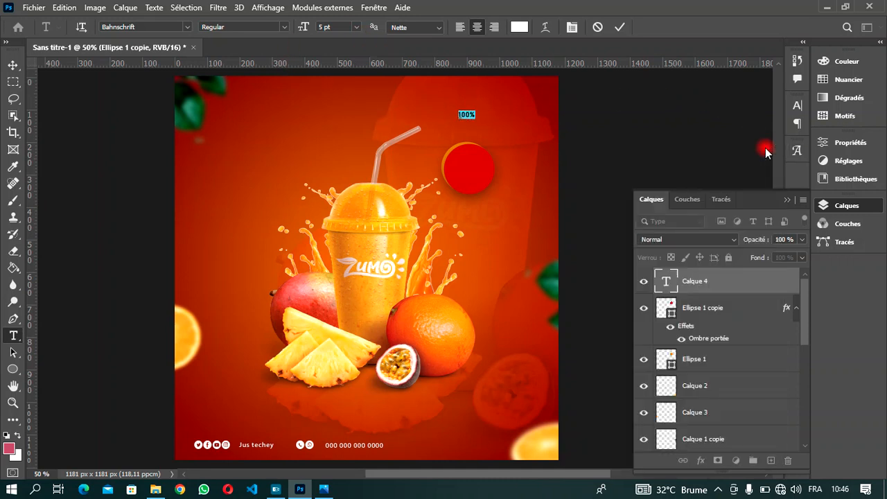
Set the "100%" text size to 15 pt and its tracking to -80, and commit the text.
{"action": "scroll", "coordinate": [324, 26], "scroll_direction": "up", "scroll_amount": 9}
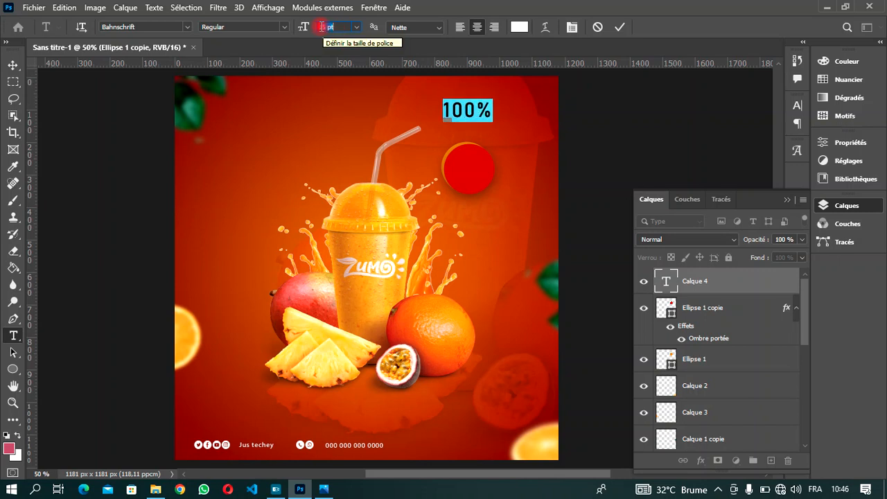
{"action": "left_click", "coordinate": [573, 26]}
{"action": "left_click", "coordinate": [724, 148]}
{"action": "left_click", "coordinate": [742, 152]}
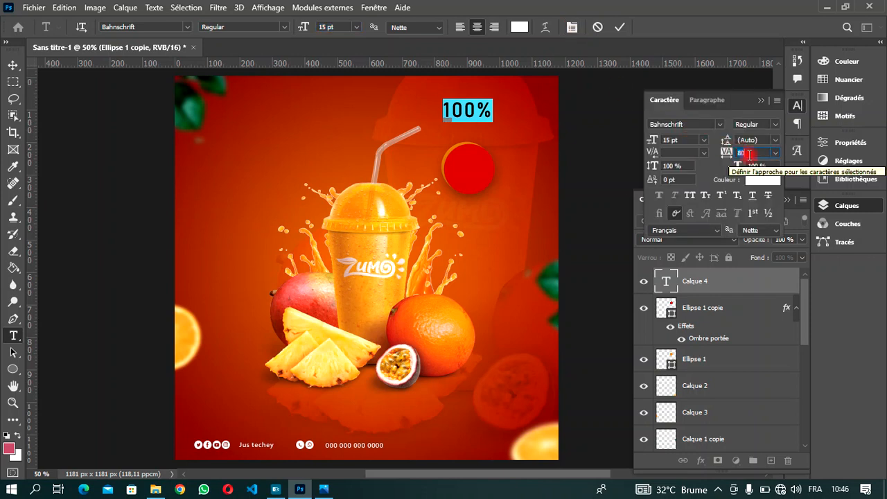
{"action": "key", "text": "Down"}
{"action": "key", "text": "Down"}
{"action": "key", "text": "Down"}
{"action": "key", "text": "Down"}
{"action": "key", "text": "Down"}
{"action": "key", "text": "Down"}
{"action": "key", "text": "Down"}
{"action": "key", "text": "Down"}
{"action": "key", "text": "Down"}
{"action": "key", "text": "Down"}
{"action": "key", "text": "Down"}
{"action": "key", "text": "Down"}
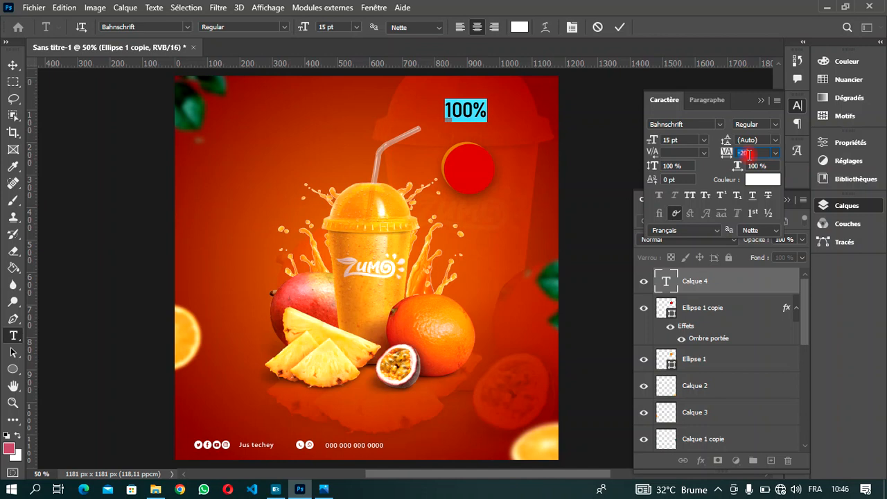
{"action": "key", "text": "Down"}
{"action": "key", "text": "Down"}
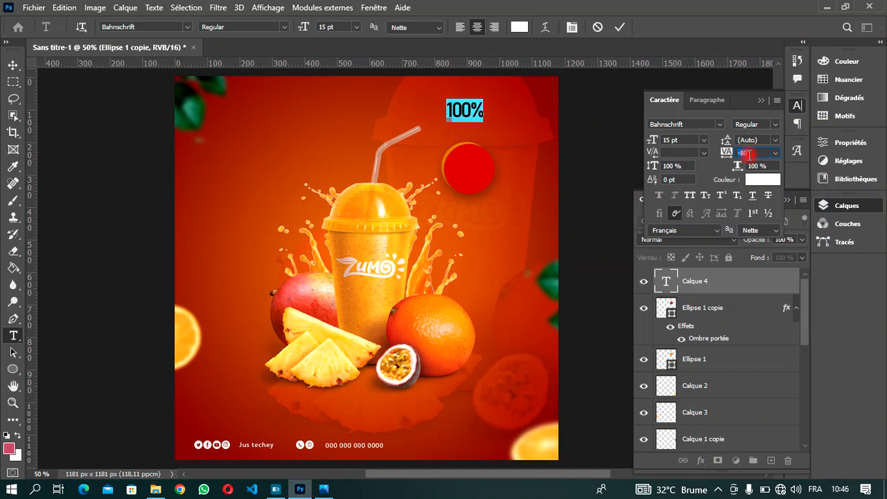
{"action": "left_click", "coordinate": [621, 26]}
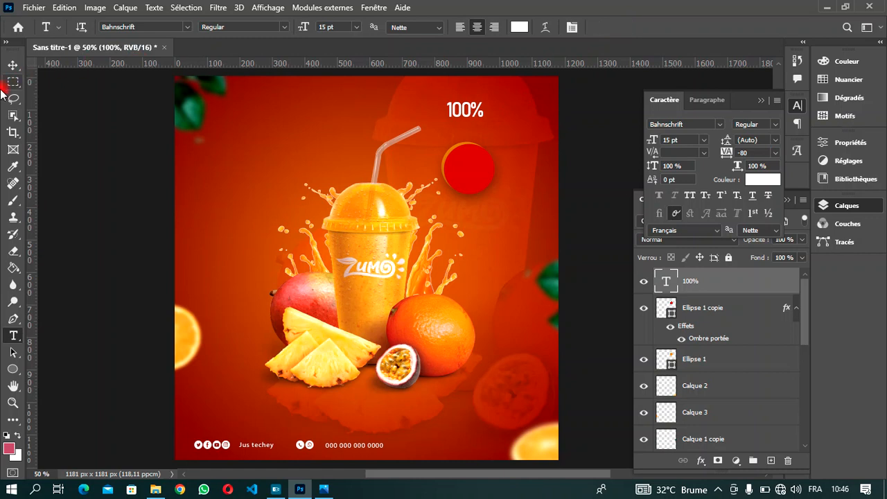
Move the "100%" text onto the upper half of the red circle and nudge it into horizontal alignment.
{"action": "left_click", "coordinate": [12, 65]}
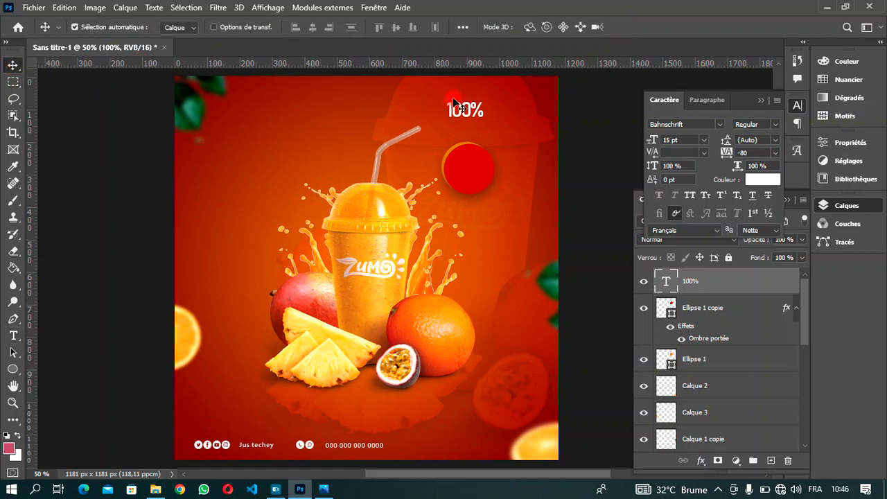
{"action": "left_click_drag", "start_coordinate": [464, 113], "coordinate": [469, 169]}
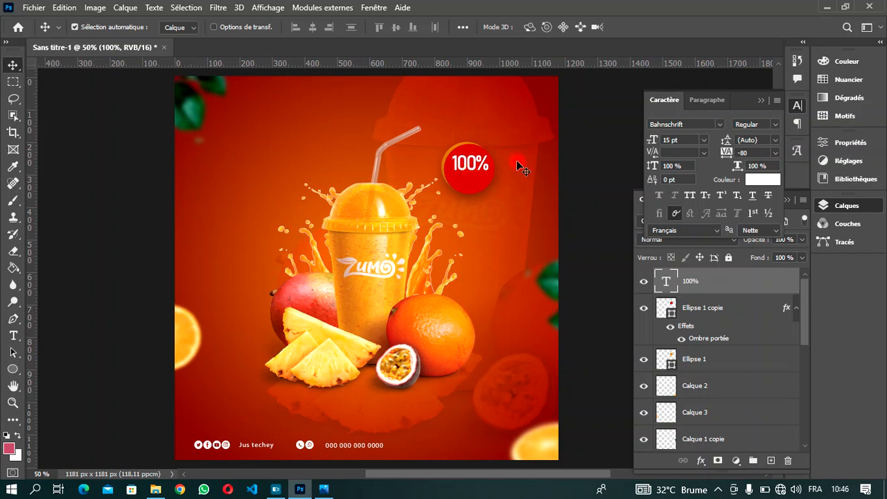
{"action": "key", "text": "Down"}
{"action": "key", "text": "Down"}
{"action": "key", "text": "Down"}
{"action": "key", "text": "Down"}
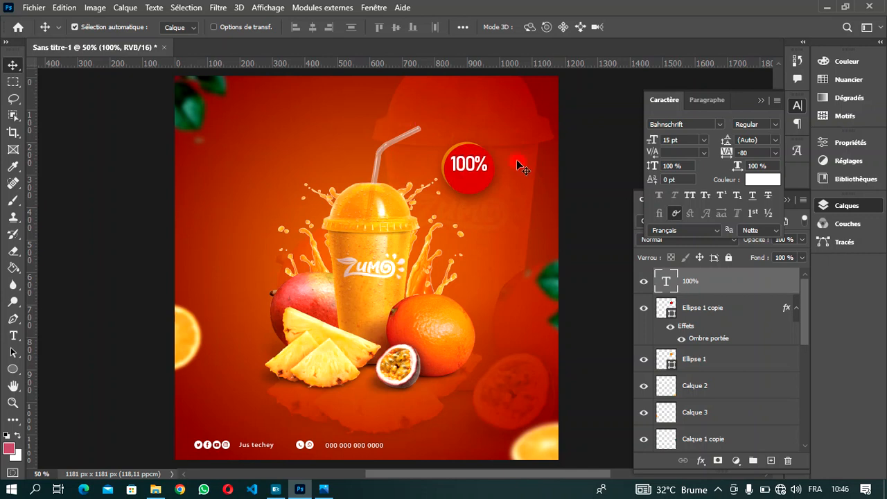
{"action": "key", "text": "Up"}
Add a point text reading "NATURELE" at 8 pt in the empty area left of the cup lid.
{"action": "key", "text": "t"}
{"action": "left_click", "coordinate": [258, 206]}
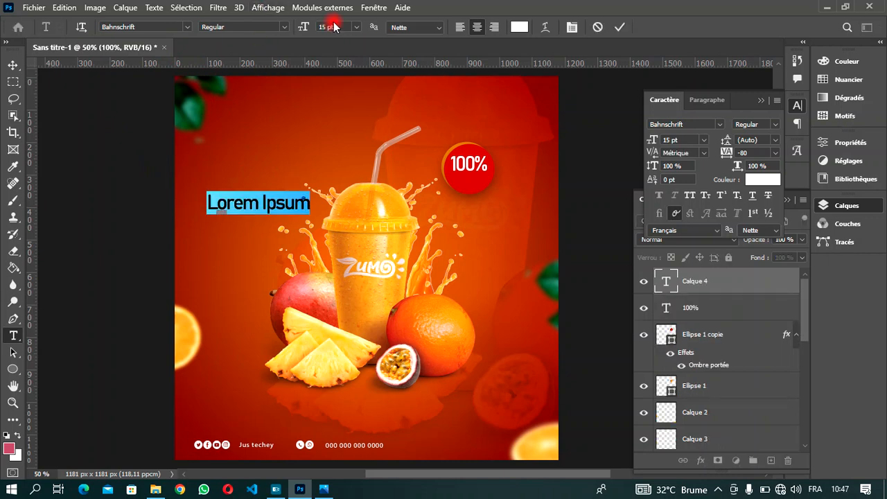
{"action": "left_click_drag", "start_coordinate": [301, 27], "coordinate": [300, 31]}
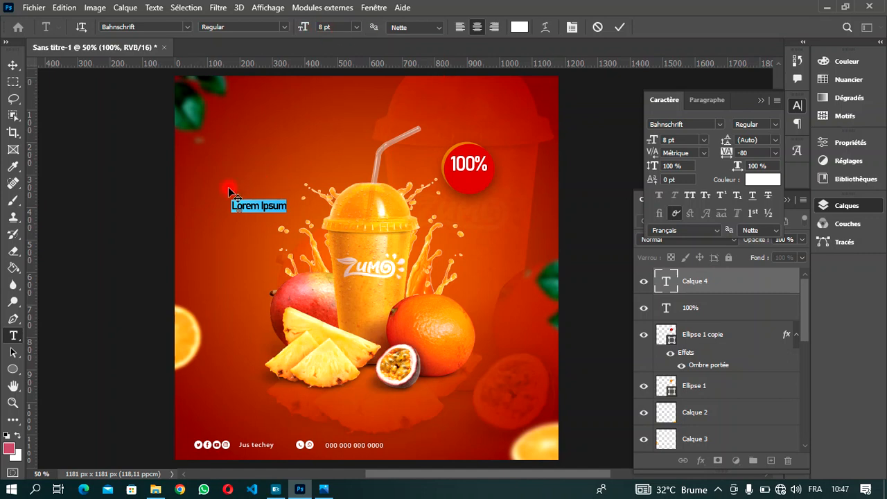
{"action": "type", "text": "NAT"}
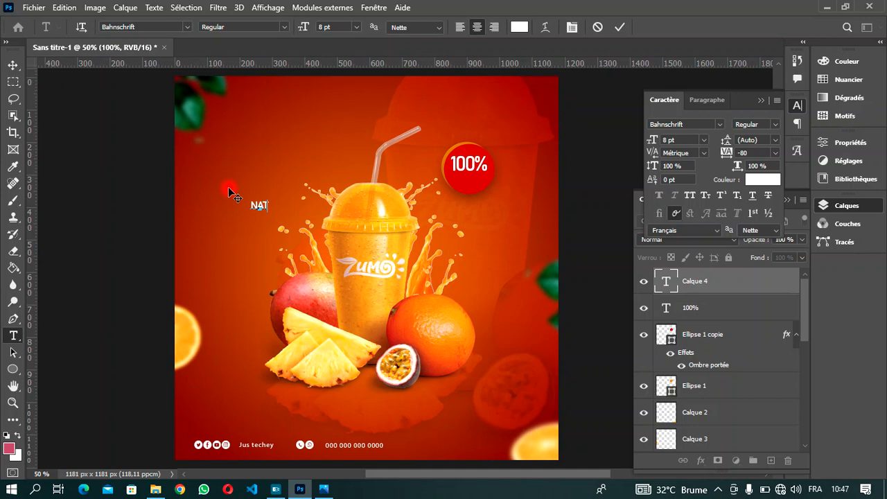
{"action": "type", "text": "URELE"}
Set the "NATURELE" text size to 6 pt and its tracking to 40, and commit the text.
{"action": "double_click", "coordinate": [275, 200]}
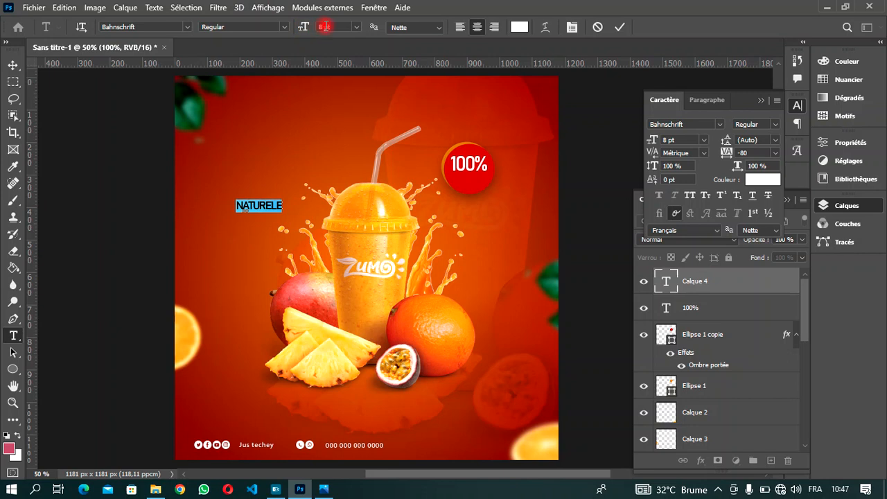
{"action": "scroll", "coordinate": [330, 27], "scroll_direction": "down", "scroll_amount": 2}
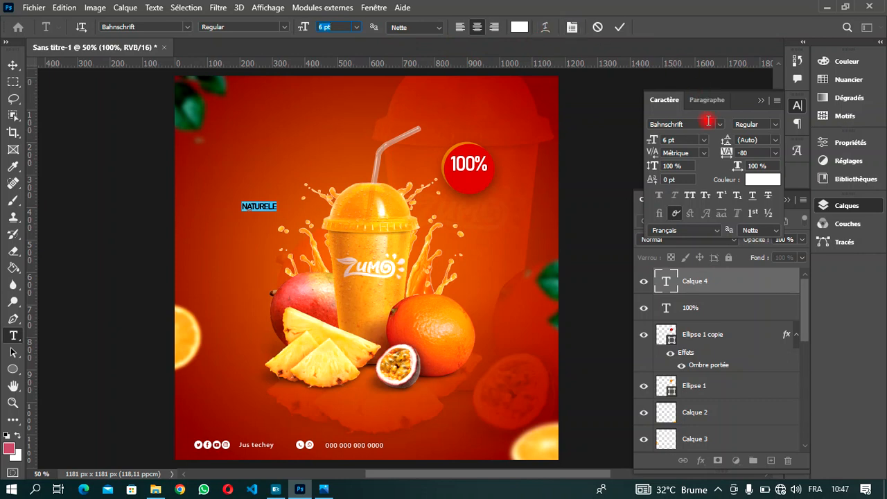
{"action": "left_click", "coordinate": [752, 153]}
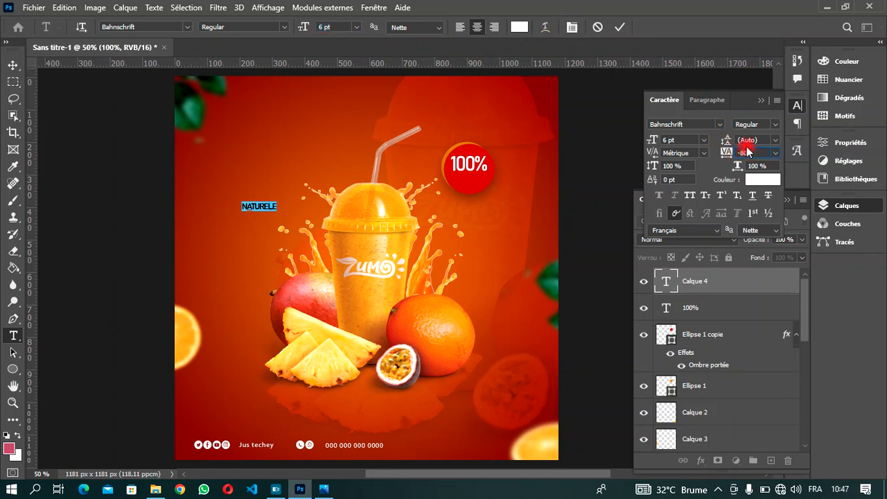
{"action": "scroll", "coordinate": [747, 150], "scroll_direction": "up", "scroll_amount": 10}
{"action": "scroll", "coordinate": [747, 150], "scroll_direction": "up", "scroll_amount": 4}
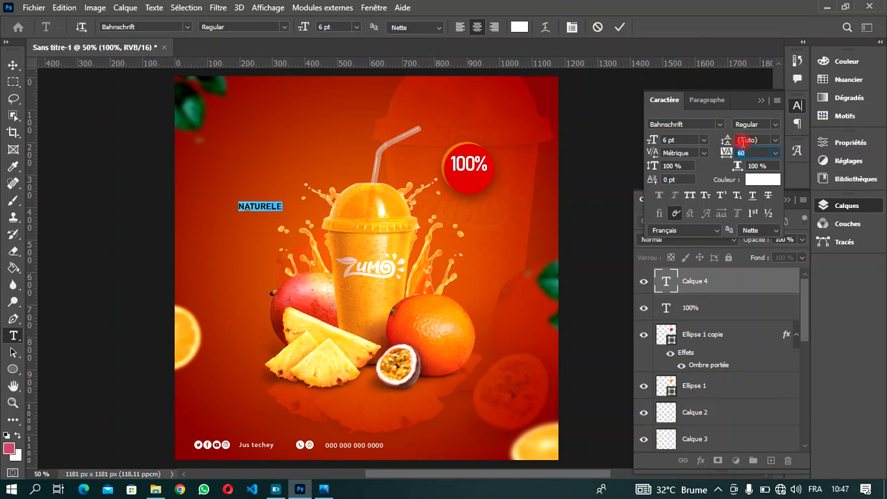
{"action": "scroll", "coordinate": [743, 151], "scroll_direction": "down", "scroll_amount": 2}
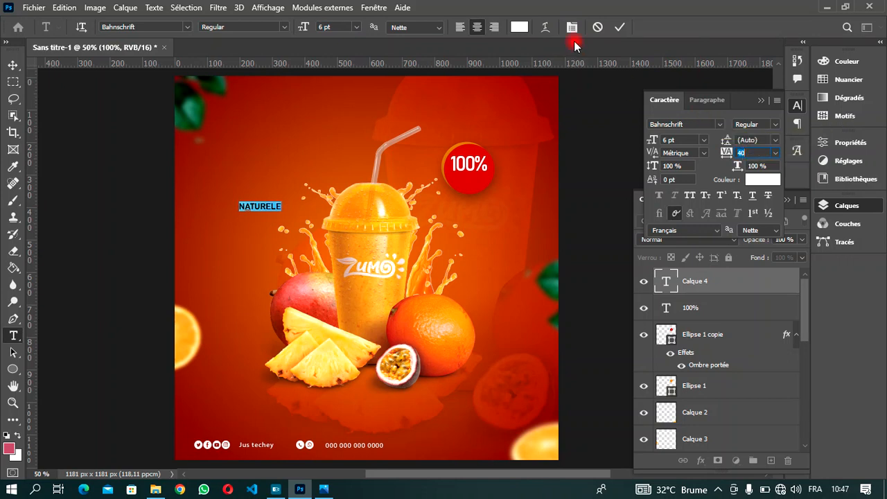
{"action": "left_click", "coordinate": [616, 28]}
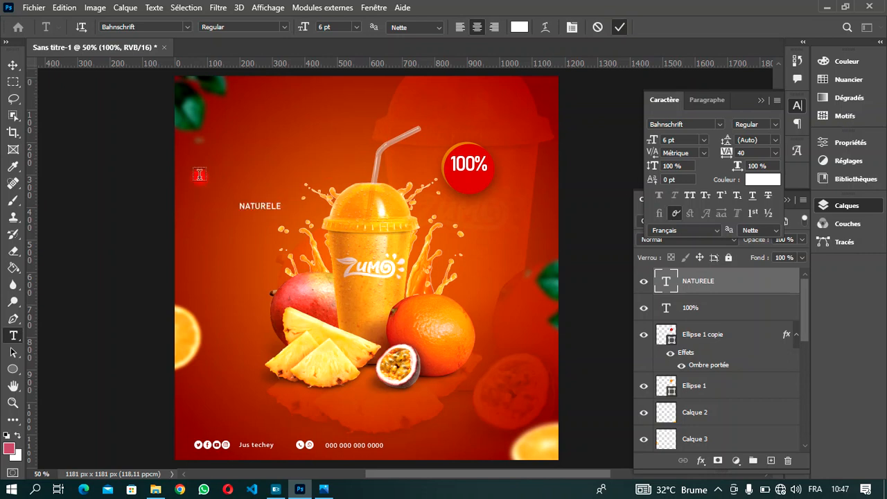
Move "NATURELE" into the red circle directly under "100%" and nudge it until it is centred.
{"action": "left_click", "coordinate": [12, 64]}
{"action": "left_click", "coordinate": [259, 206]}
{"action": "left_click_drag", "start_coordinate": [262, 208], "coordinate": [473, 179]}
{"action": "left_click_drag", "start_coordinate": [471, 178], "coordinate": [471, 178]}
{"action": "key", "text": "Left"}
{"action": "key", "text": "Left"}
{"action": "key", "text": "Left"}
{"action": "key", "text": "Left"}
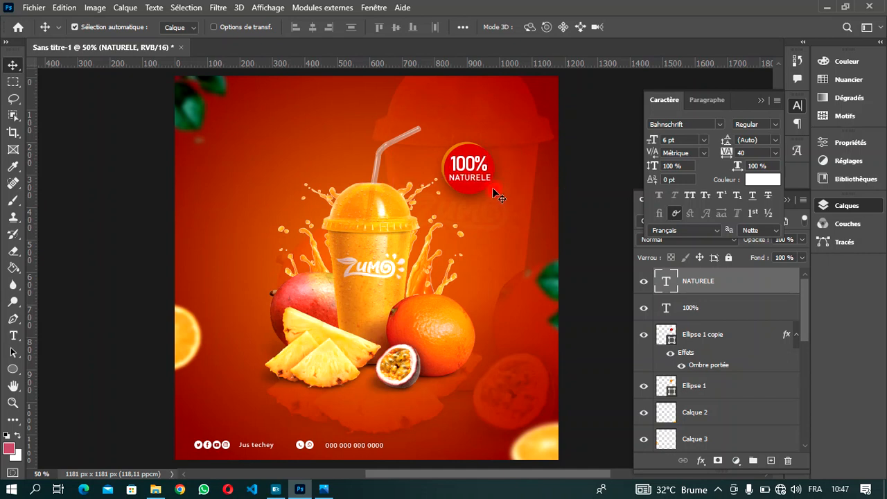
{"action": "key", "text": "Down"}
{"action": "key", "text": "Down"}
{"action": "key", "text": "Right"}
{"action": "key", "text": "Right"}
{"action": "key", "text": "Right"}
Add a point text reading "JUS" in Myriad Pro Bold in the empty area left of the straw.
{"action": "scroll", "coordinate": [343, 185], "scroll_direction": "down", "scroll_amount": 1}
{"action": "scroll", "coordinate": [343, 186], "scroll_direction": "up", "scroll_amount": 1}
{"action": "scroll", "coordinate": [343, 185], "scroll_direction": "down", "scroll_amount": 1}
{"action": "scroll", "coordinate": [343, 186], "scroll_direction": "up", "scroll_amount": 1}
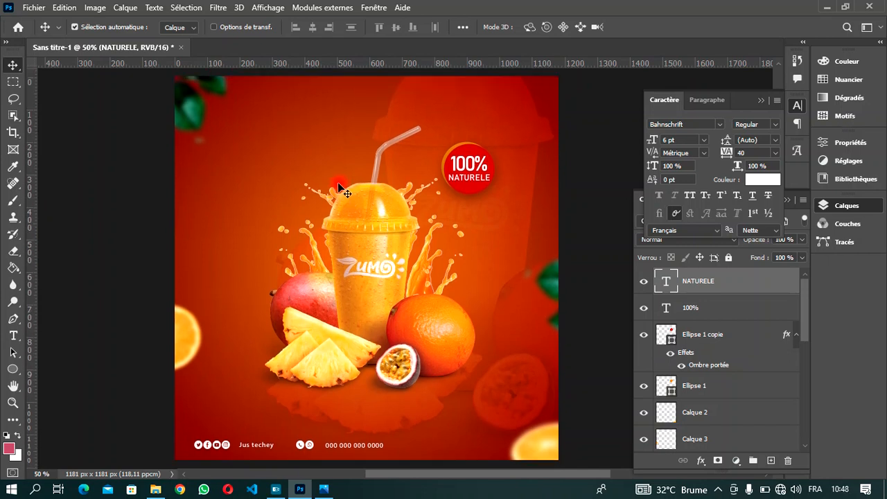
{"action": "scroll", "coordinate": [343, 190], "scroll_direction": "down", "scroll_amount": 1}
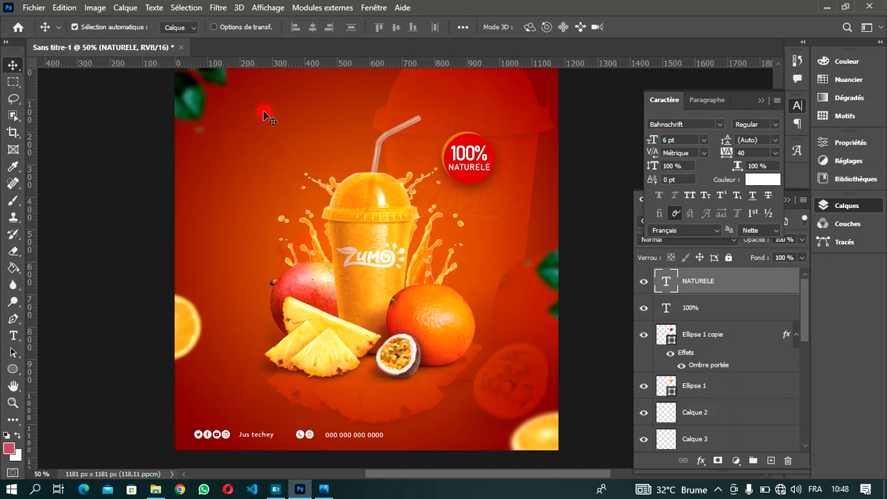
{"action": "key", "text": "t"}
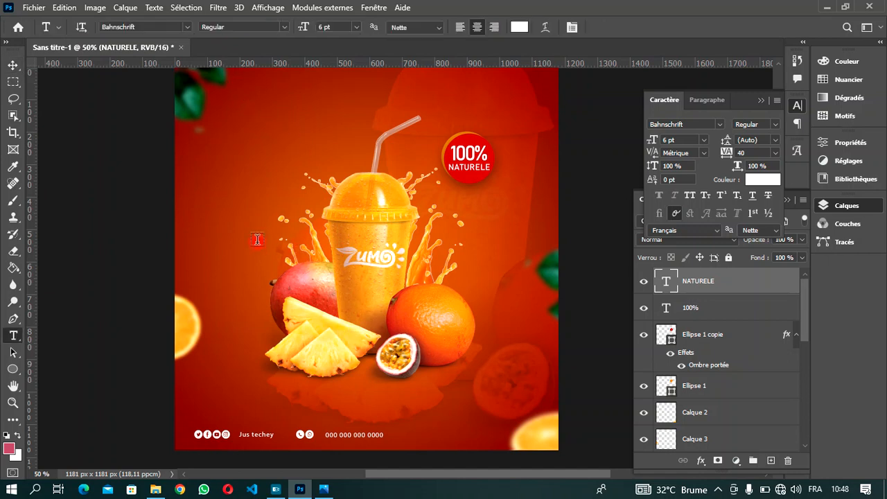
{"action": "left_click", "coordinate": [258, 166]}
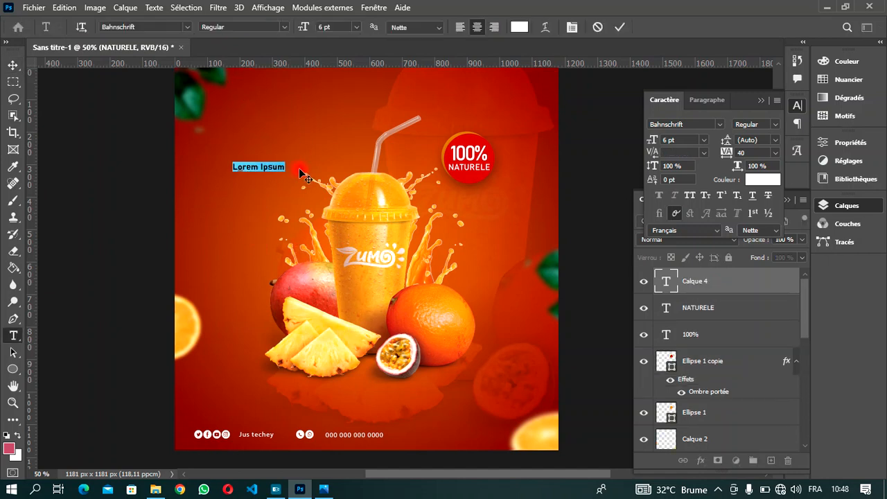
{"action": "left_click", "coordinate": [185, 27]}
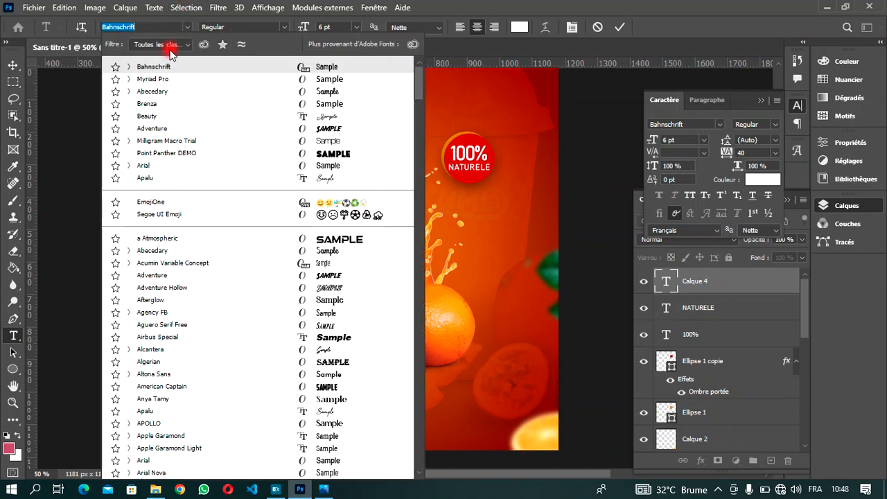
{"action": "left_click", "coordinate": [163, 76]}
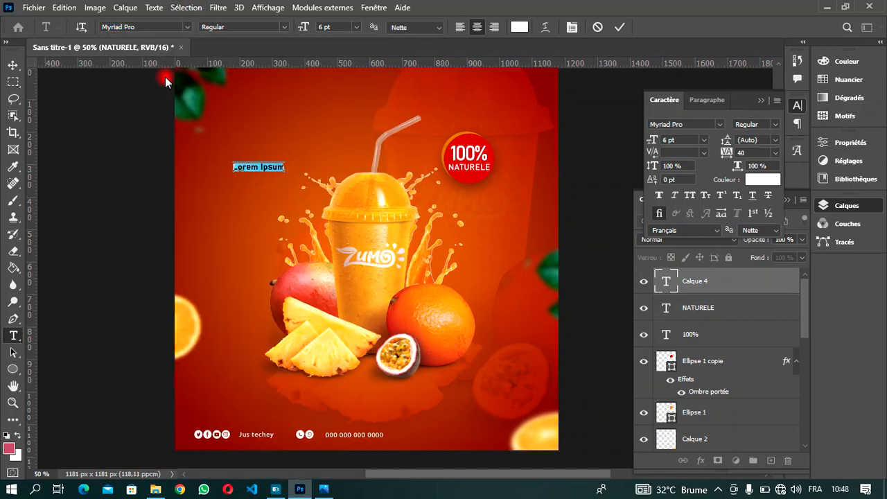
{"action": "left_click", "coordinate": [284, 27]}
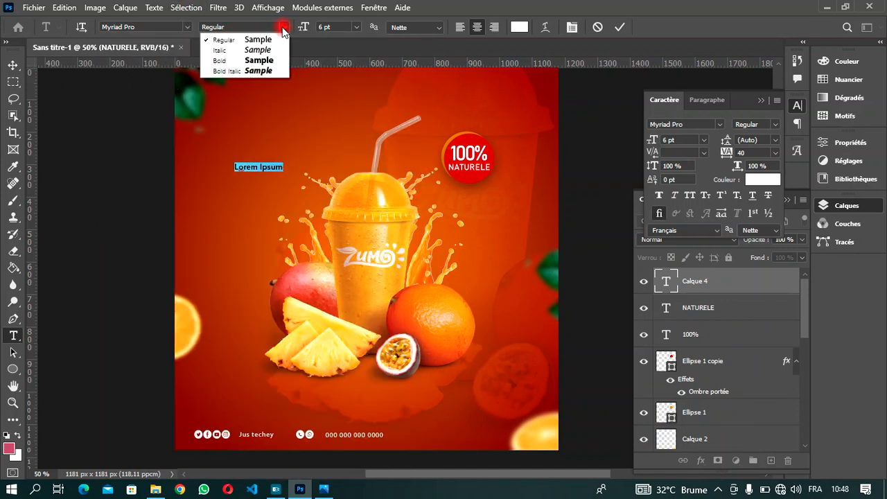
{"action": "left_click", "coordinate": [242, 62]}
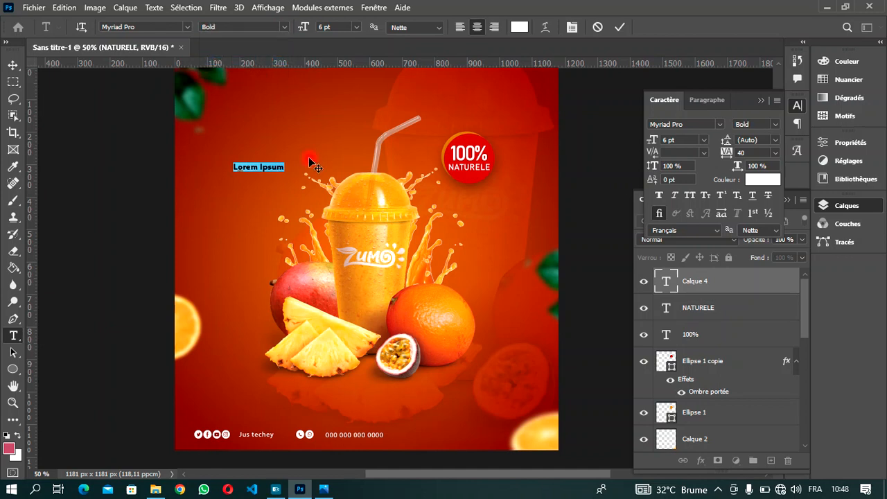
{"action": "key", "text": "BackSpace"}
Format "JUS" at 11 pt with -40 tracking and move it just below the pineapple slices and passion fruit.
{"action": "left_click_drag", "start_coordinate": [276, 166], "coordinate": [202, 161]}
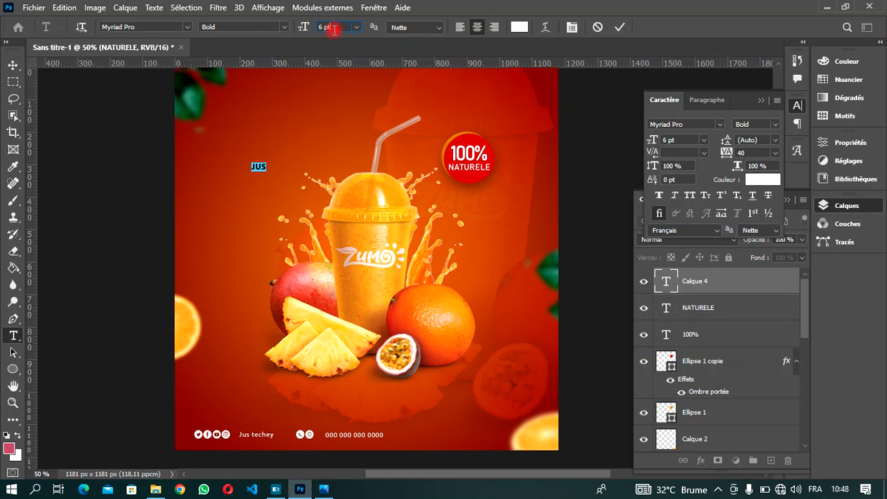
{"action": "scroll", "coordinate": [332, 31], "scroll_direction": "up", "scroll_amount": 4}
{"action": "scroll", "coordinate": [332, 31], "scroll_direction": "up", "scroll_amount": 1}
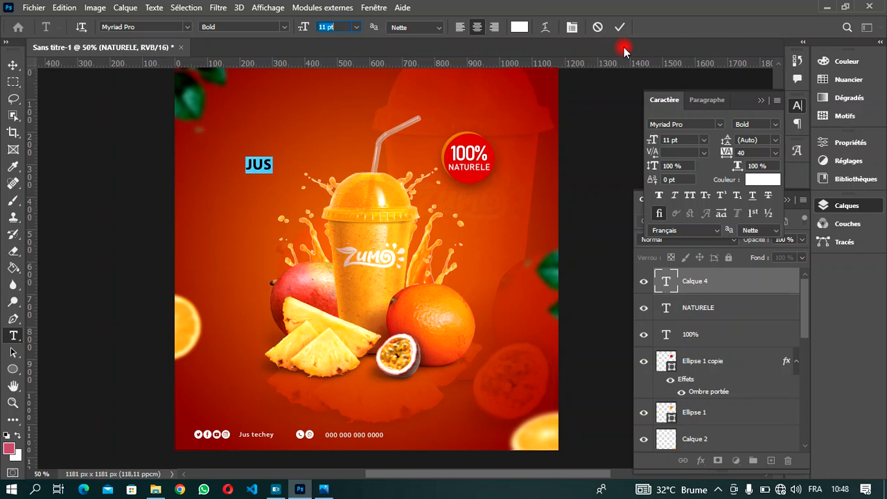
{"action": "left_click", "coordinate": [748, 150]}
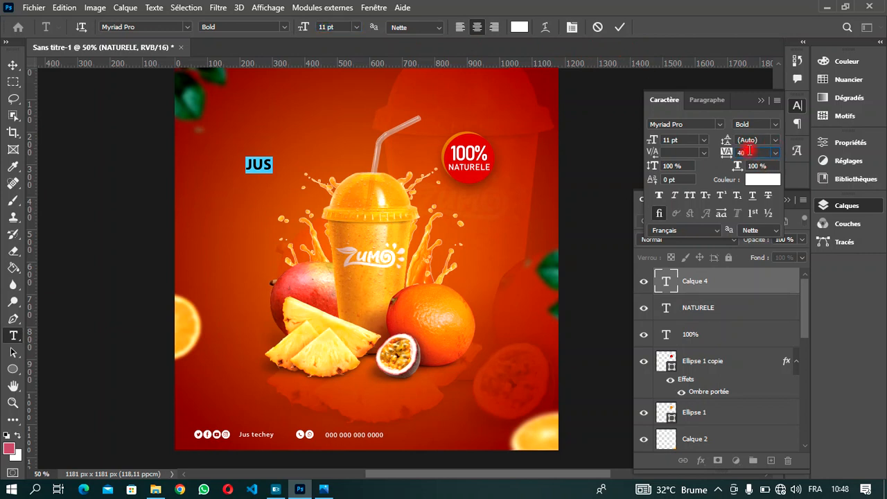
{"action": "scroll", "coordinate": [748, 150], "scroll_direction": "down", "scroll_amount": 4}
{"action": "left_click", "coordinate": [619, 27]}
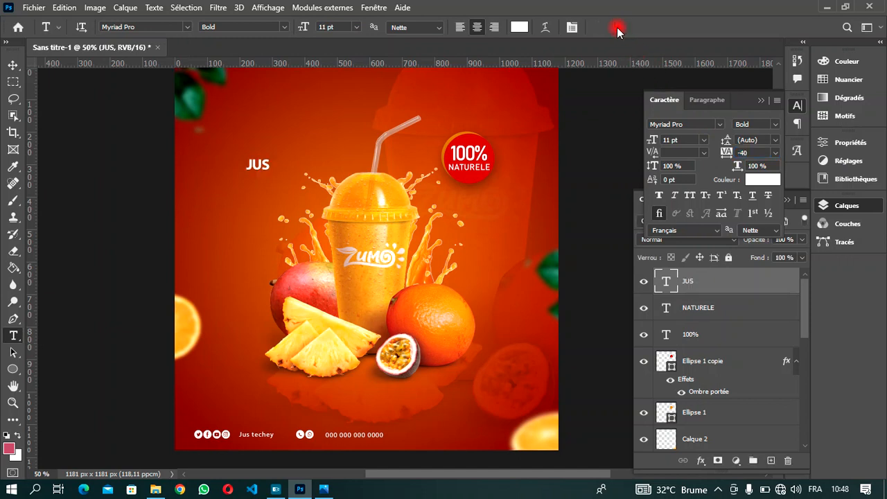
{"action": "left_click", "coordinate": [13, 64]}
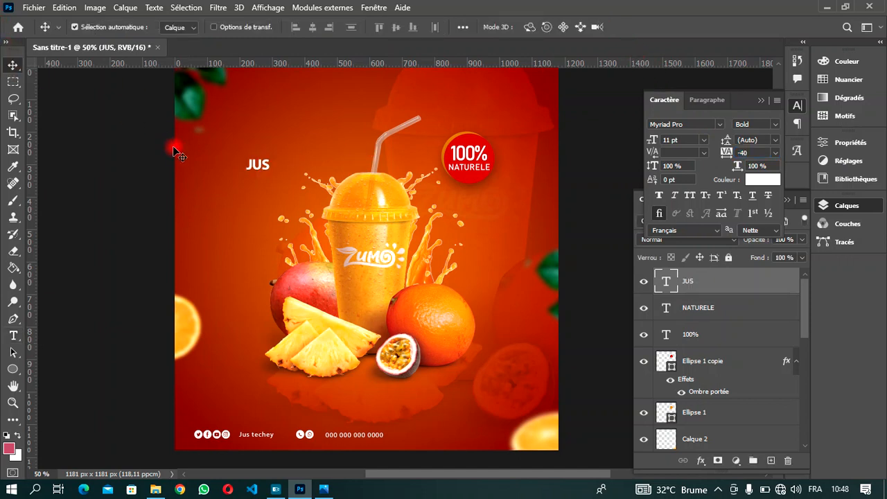
{"action": "left_click_drag", "start_coordinate": [262, 164], "coordinate": [356, 377]}
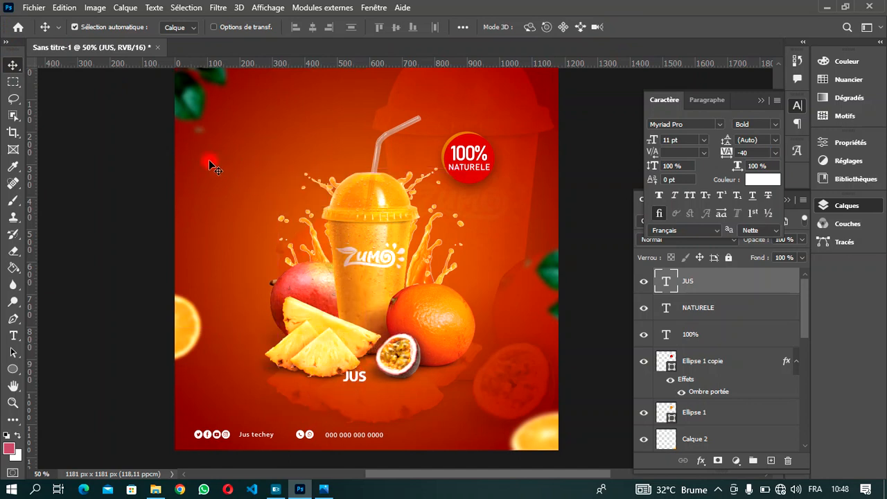
Add a point text reading "techey" in the Beauty font in the empty area left of the straw.
{"action": "left_click", "coordinate": [13, 335]}
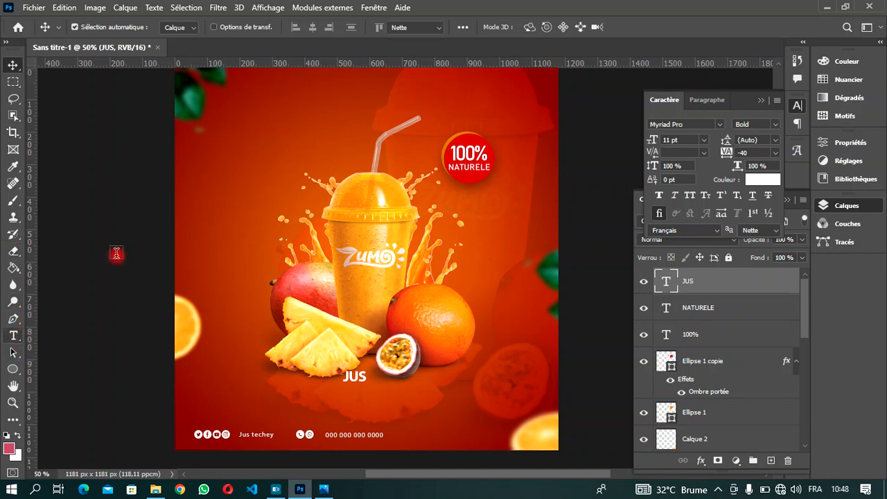
{"action": "left_click", "coordinate": [246, 178]}
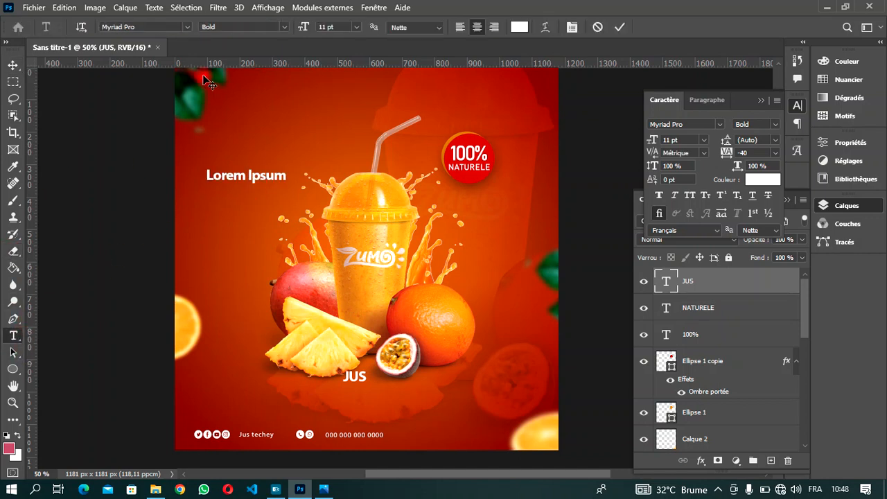
{"action": "left_click", "coordinate": [187, 29]}
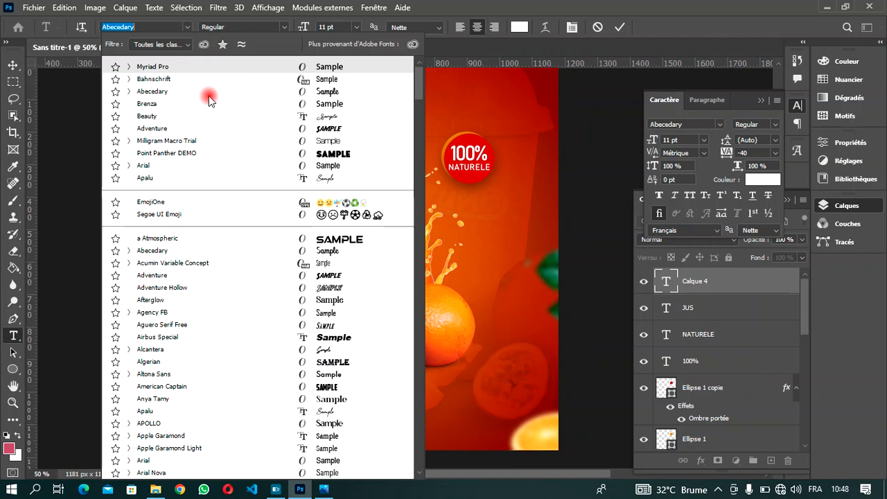
{"action": "left_click", "coordinate": [168, 116]}
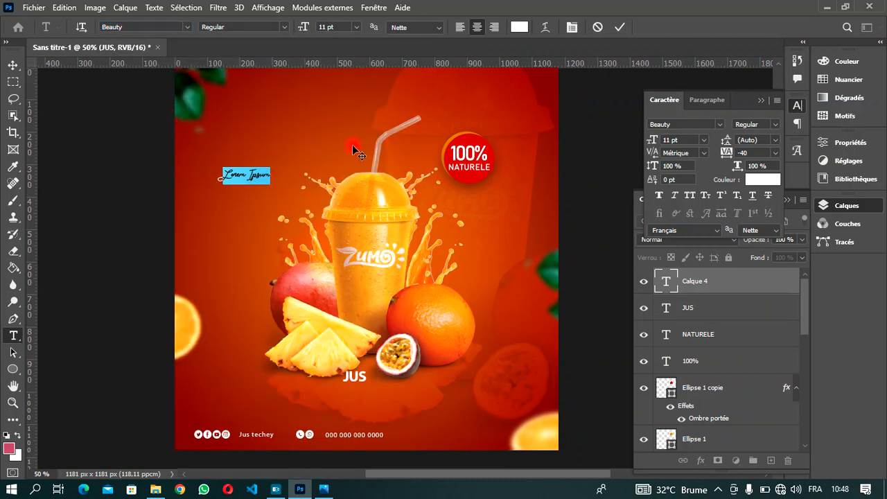
{"action": "key", "text": "BackSpace"}
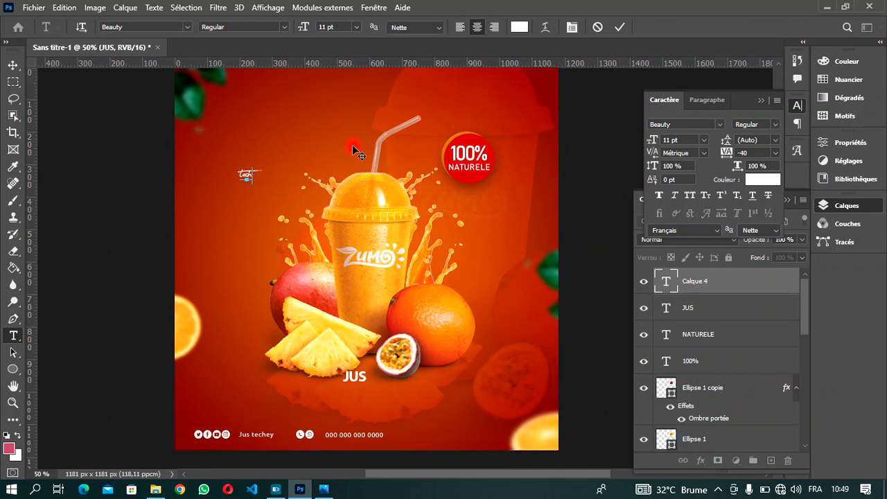
{"action": "type", "text": "y"}
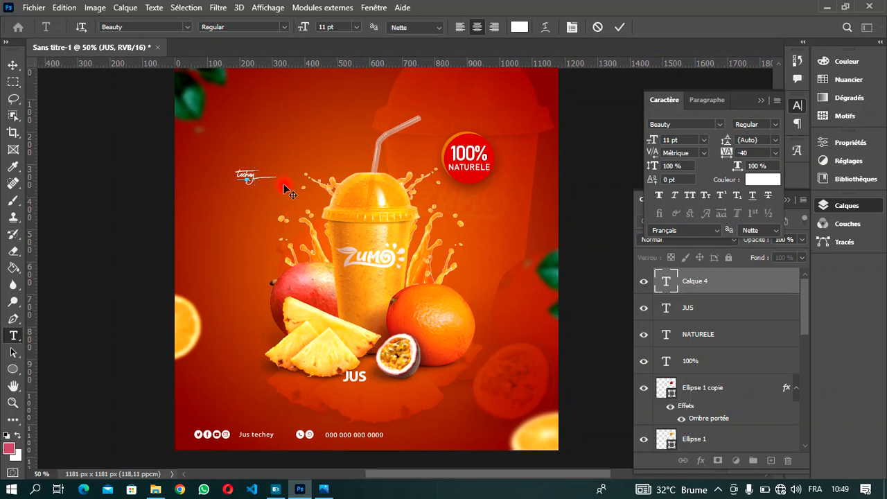
Enlarge "techey" to 54 pt, commit the text, and move it slightly up and toward the straw.
{"action": "double_click", "coordinate": [254, 174]}
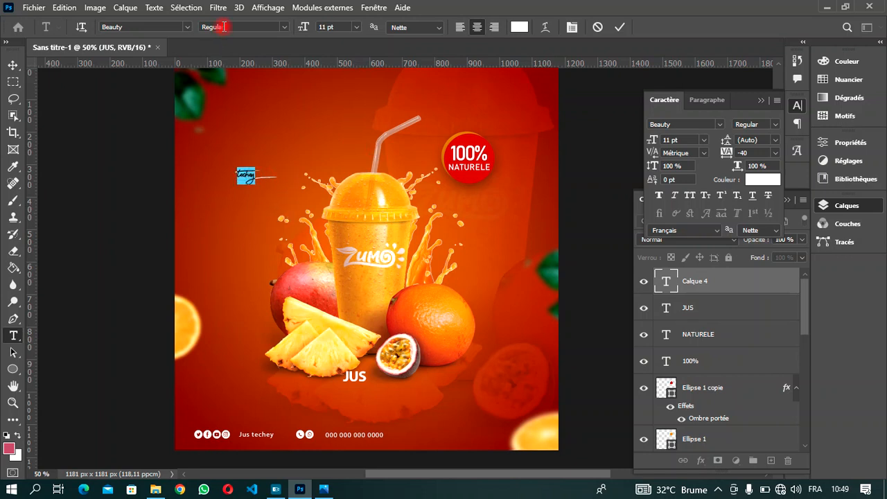
{"action": "left_click_drag", "start_coordinate": [301, 27], "coordinate": [320, 26]}
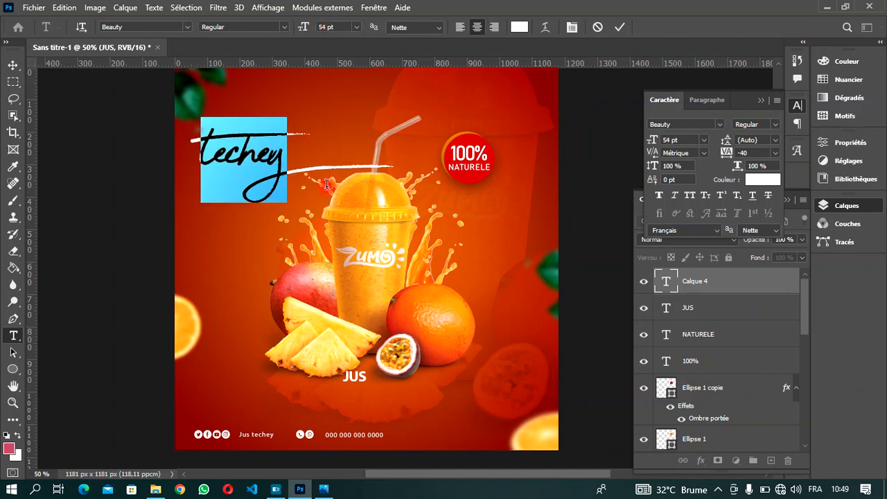
{"action": "left_click", "coordinate": [621, 28]}
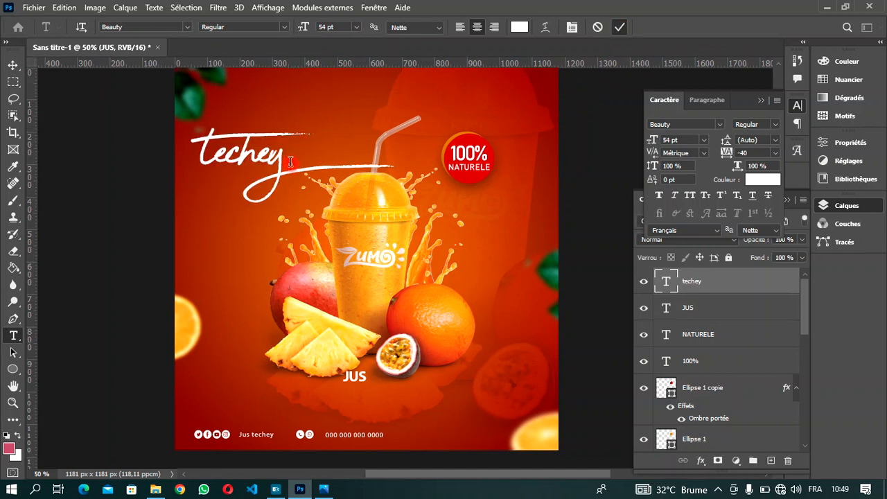
{"action": "left_click", "coordinate": [13, 64]}
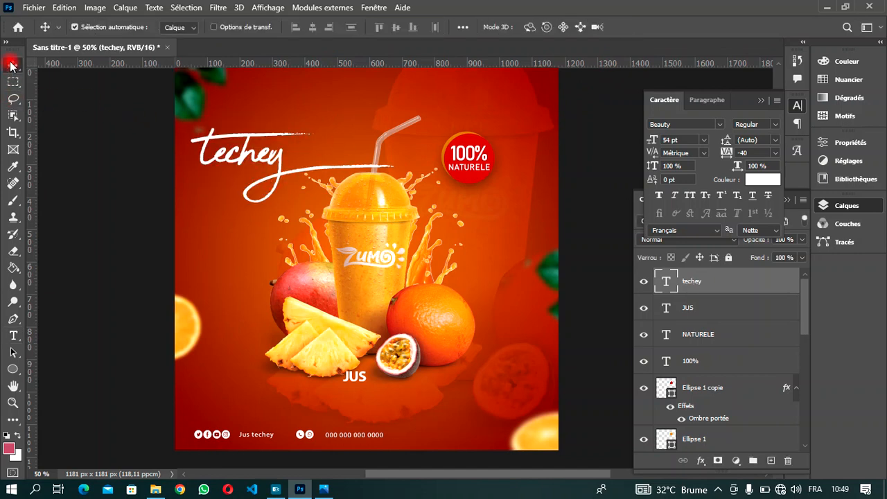
{"action": "left_click_drag", "start_coordinate": [283, 177], "coordinate": [315, 169]}
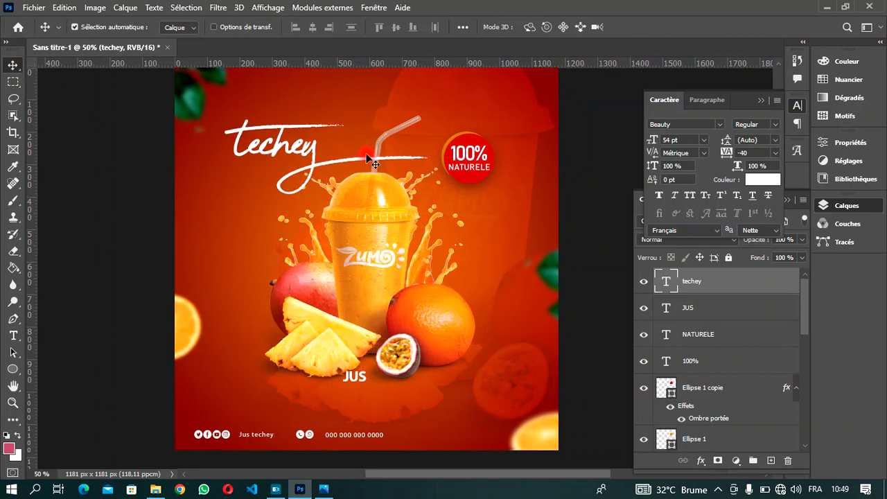
Set the tracking of "techey" to 0, commit the text, and collapse the character settings.
{"action": "double_click", "coordinate": [271, 144]}
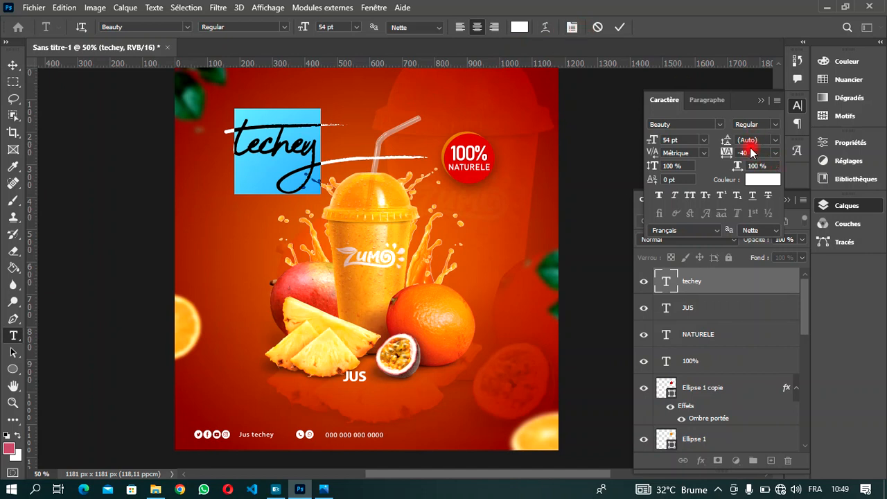
{"action": "scroll", "coordinate": [743, 154], "scroll_direction": "up", "scroll_amount": 2}
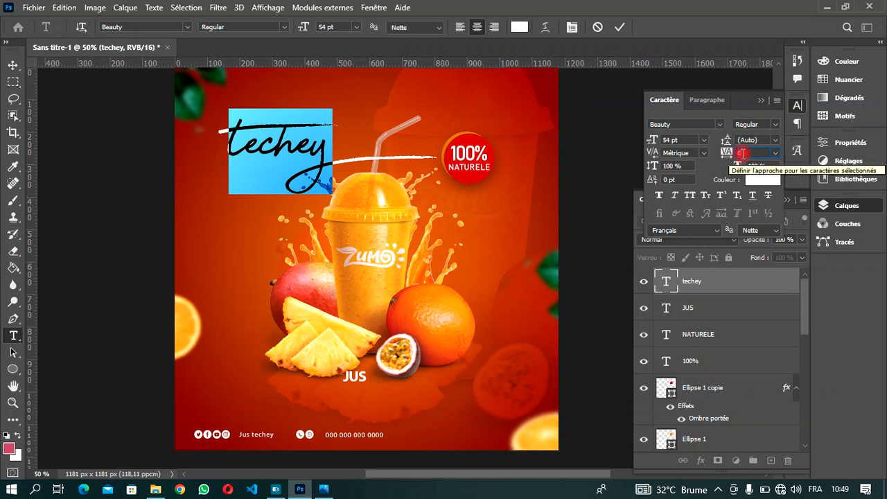
{"action": "left_click", "coordinate": [620, 27]}
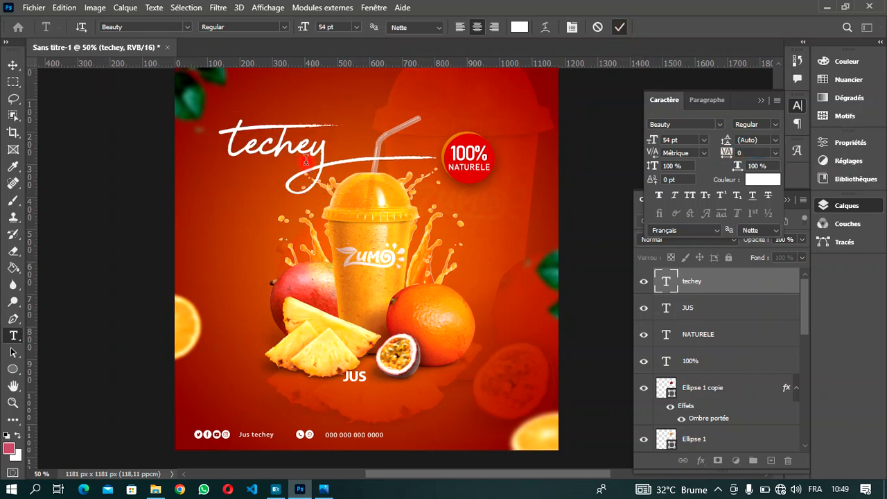
{"action": "left_click", "coordinate": [13, 64]}
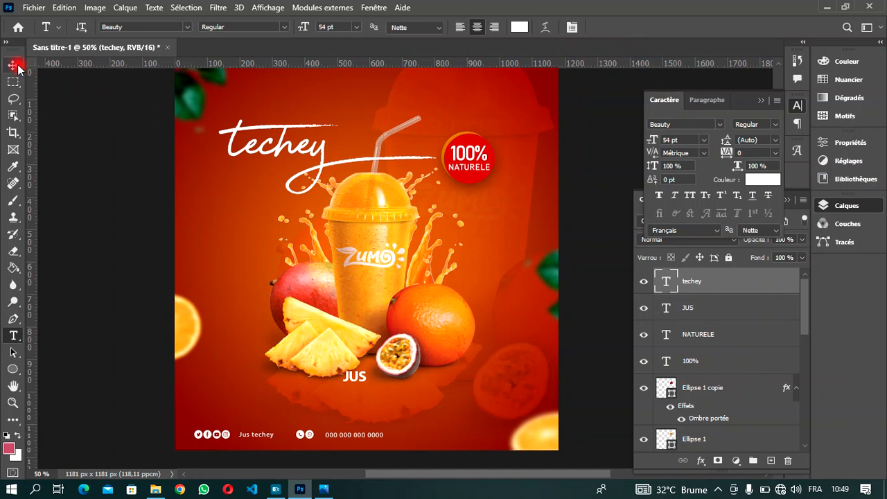
{"action": "left_click", "coordinate": [265, 152]}
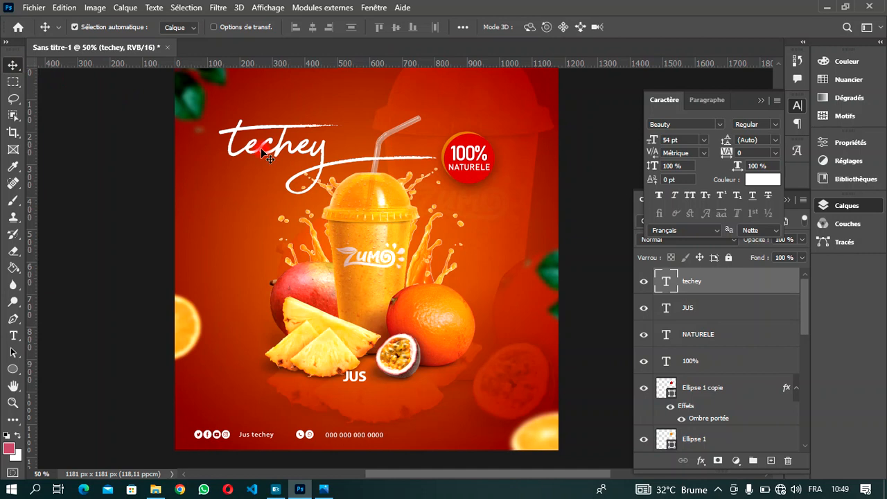
{"action": "left_click", "coordinate": [777, 99]}
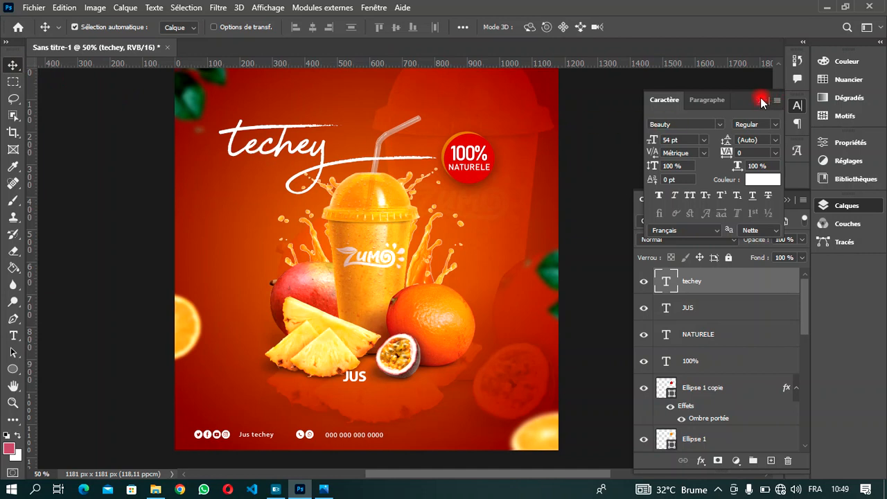
{"action": "left_click", "coordinate": [761, 100]}
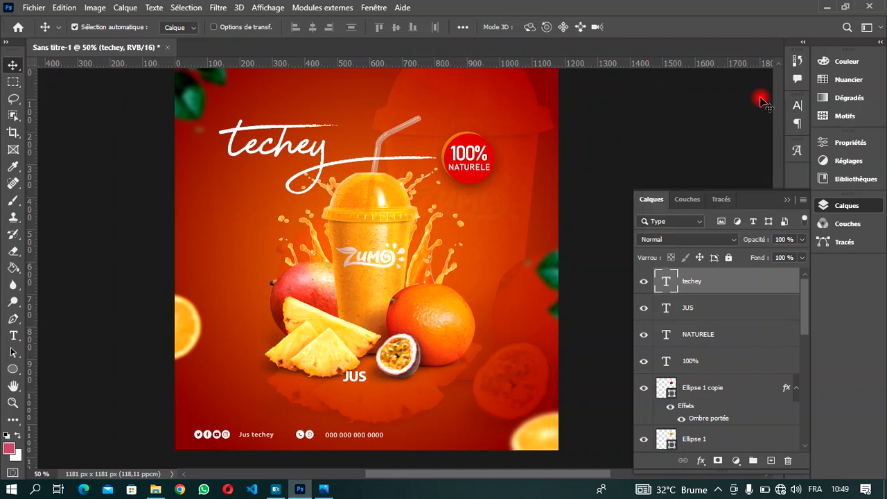
Add a Contour layer style to "techey" in a yellow sampled from the pineapple and made more saturated.
{"action": "double_click", "coordinate": [748, 281]}
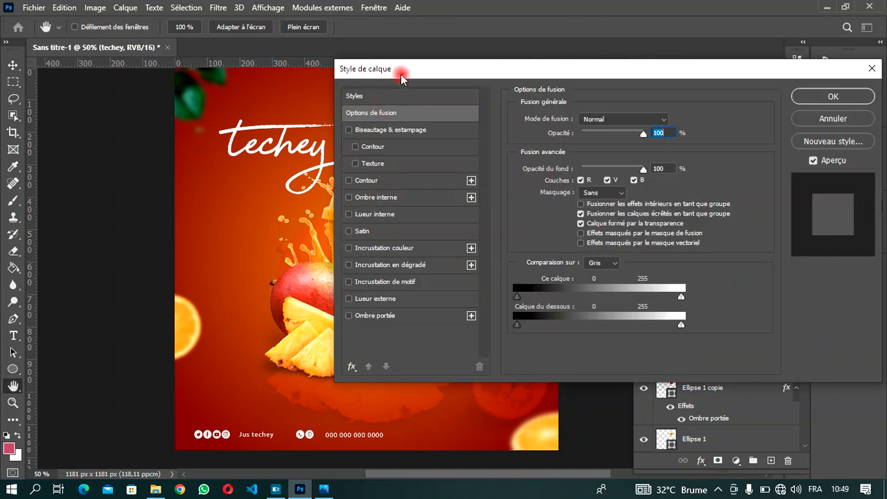
{"action": "left_click_drag", "start_coordinate": [409, 69], "coordinate": [516, 77]}
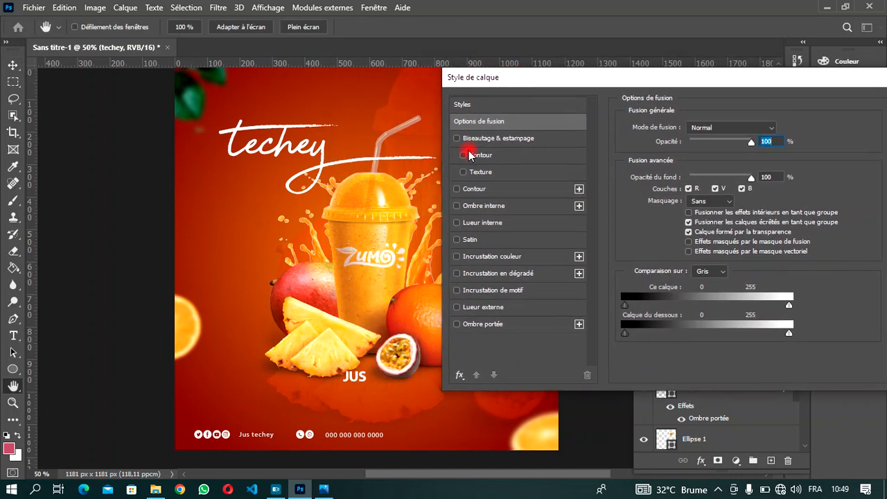
{"action": "left_click", "coordinate": [456, 189]}
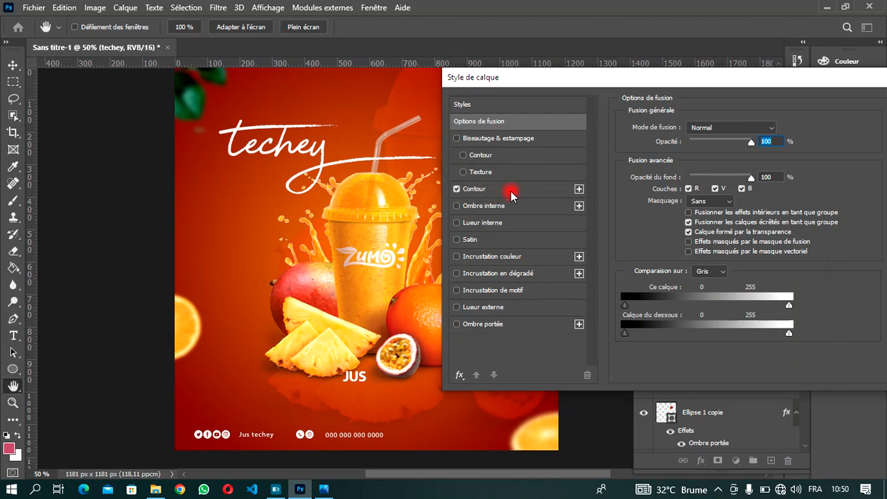
{"action": "left_click", "coordinate": [511, 193]}
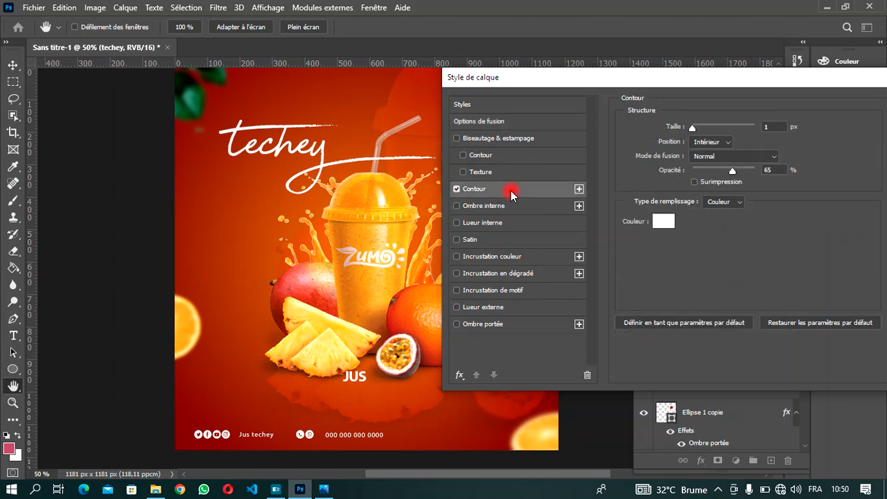
{"action": "left_click", "coordinate": [662, 220]}
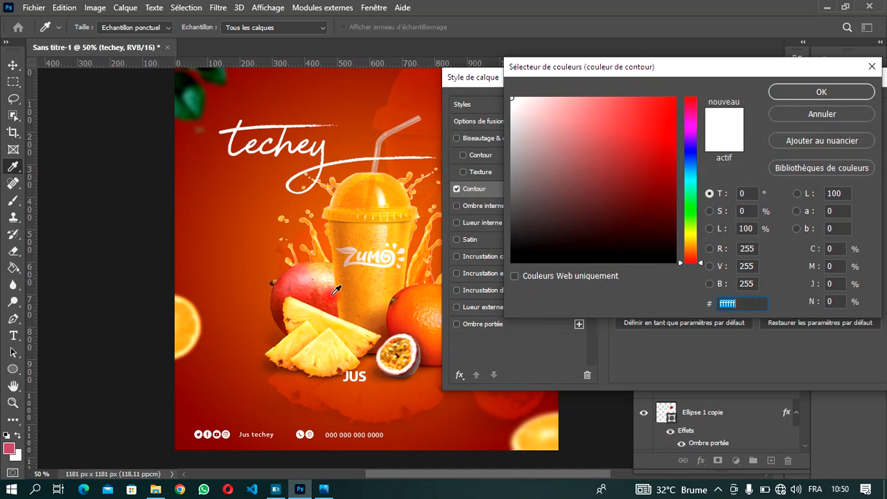
{"action": "left_click", "coordinate": [315, 311]}
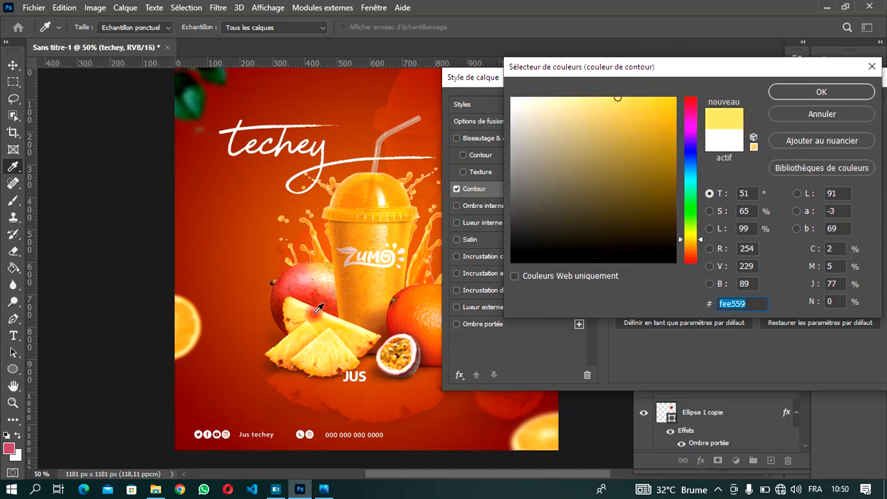
{"action": "left_click_drag", "start_coordinate": [621, 102], "coordinate": [666, 97]}
{"action": "left_click", "coordinate": [813, 93]}
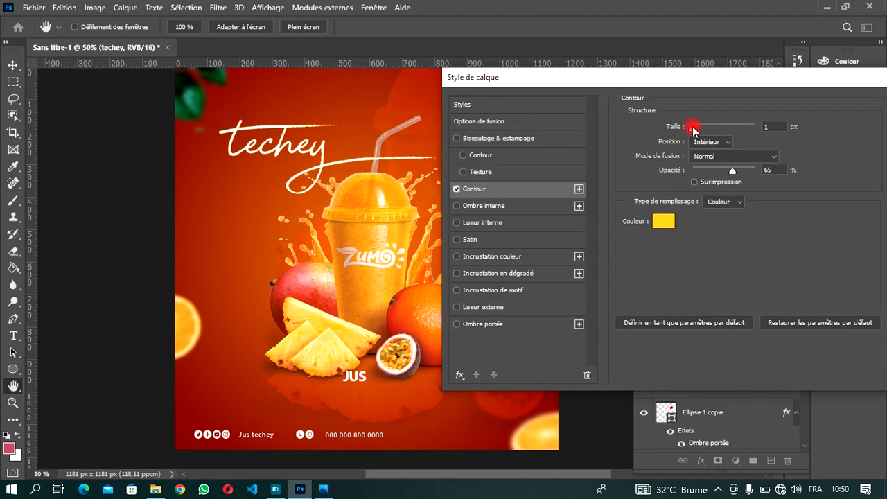
Set the size of the "techey" contour to 2 px and apply the layer style.
{"action": "left_click", "coordinate": [771, 124]}
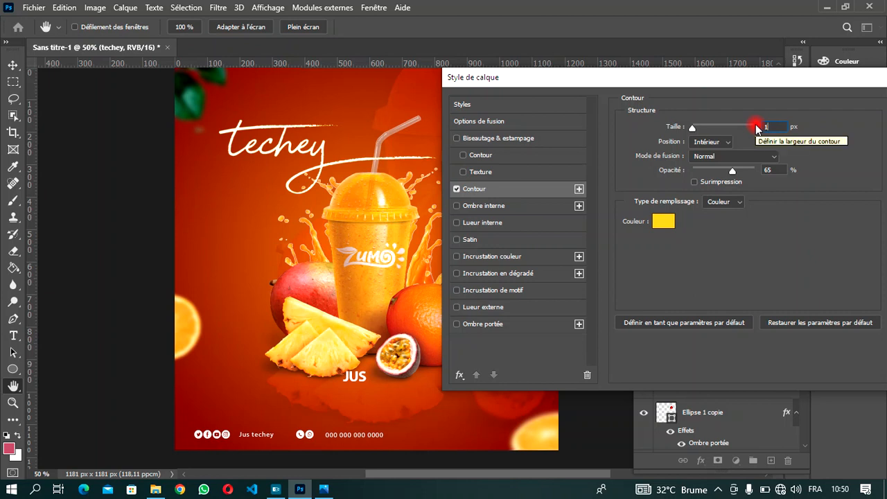
{"action": "key", "text": "Up"}
{"action": "key", "text": "Down"}
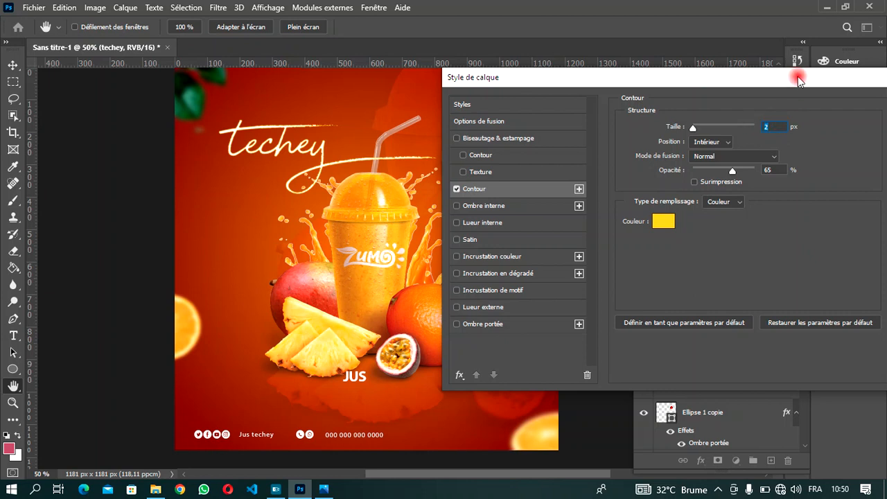
{"action": "left_click_drag", "start_coordinate": [798, 76], "coordinate": [736, 81]}
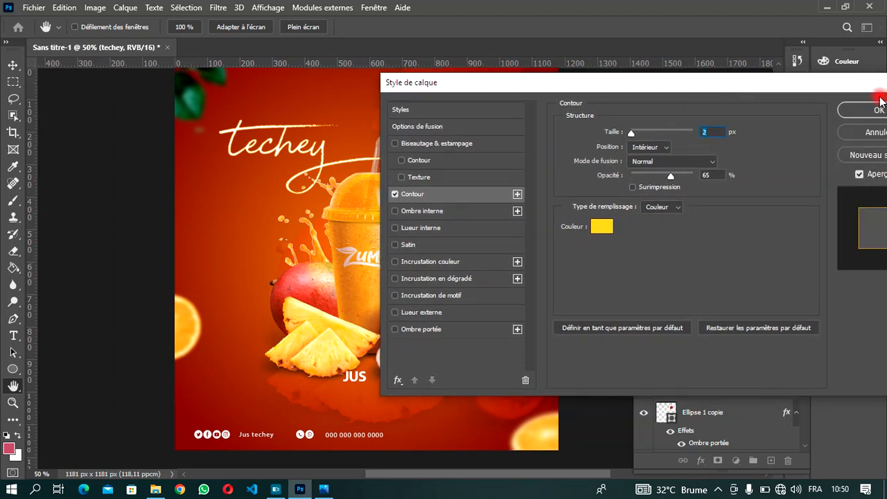
{"action": "left_click", "coordinate": [866, 112]}
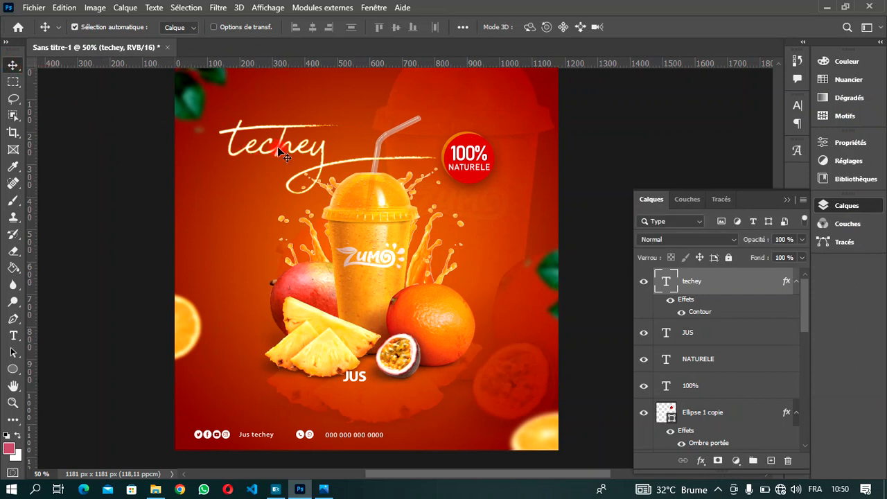
Move "techey" down to just below "JUS", reduce its text size to 39 pt, and commit the text.
{"action": "left_click_drag", "start_coordinate": [278, 147], "coordinate": [349, 402]}
{"action": "scroll", "coordinate": [499, 182], "scroll_direction": "down", "scroll_amount": 2}
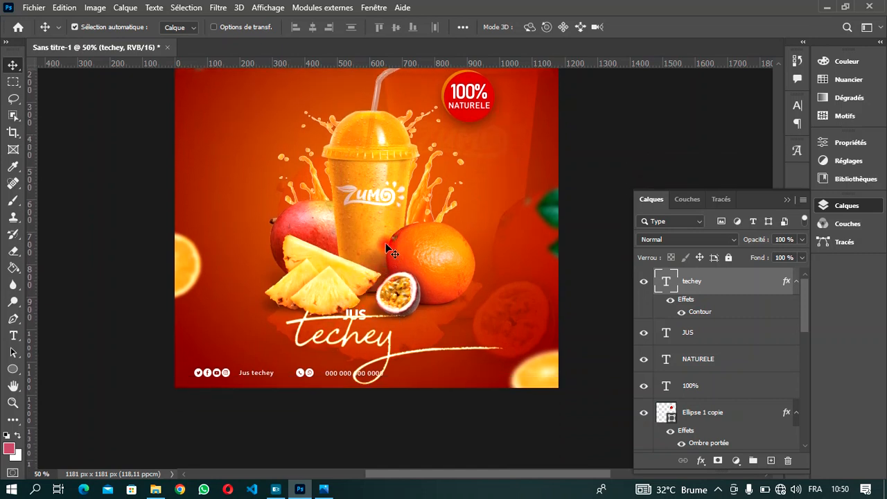
{"action": "key", "text": "t"}
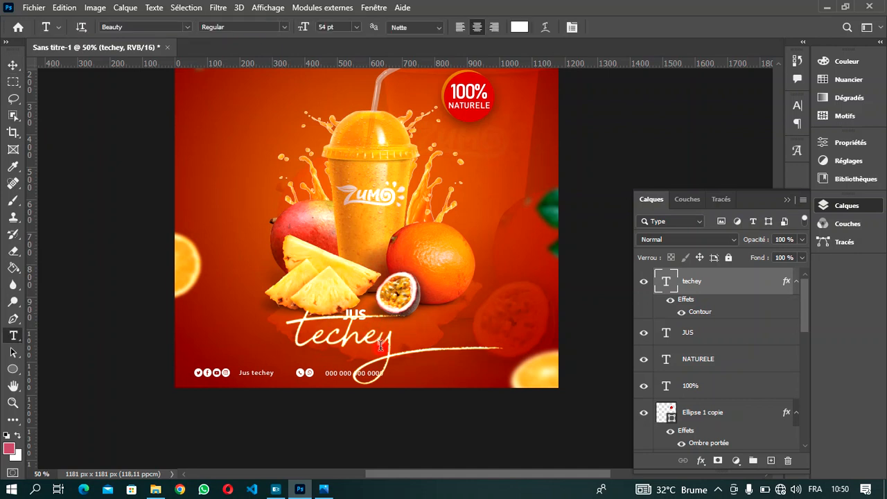
{"action": "double_click", "coordinate": [380, 344]}
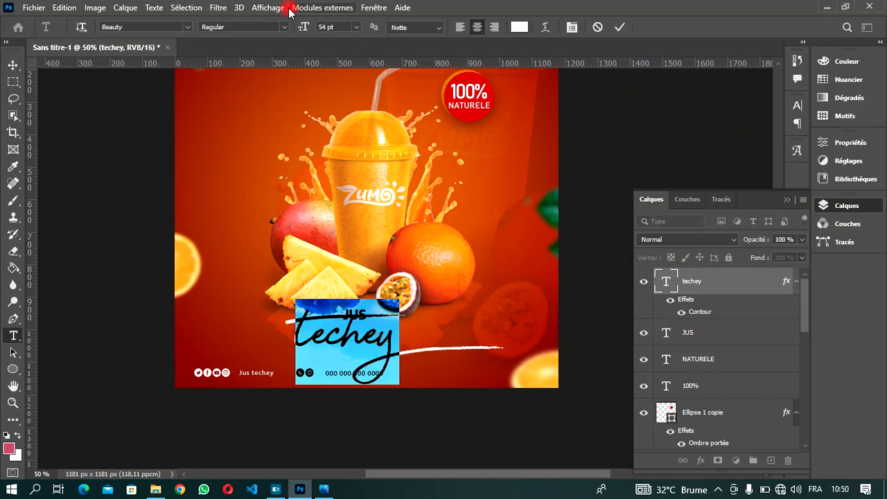
{"action": "left_click_drag", "start_coordinate": [305, 29], "coordinate": [296, 29]}
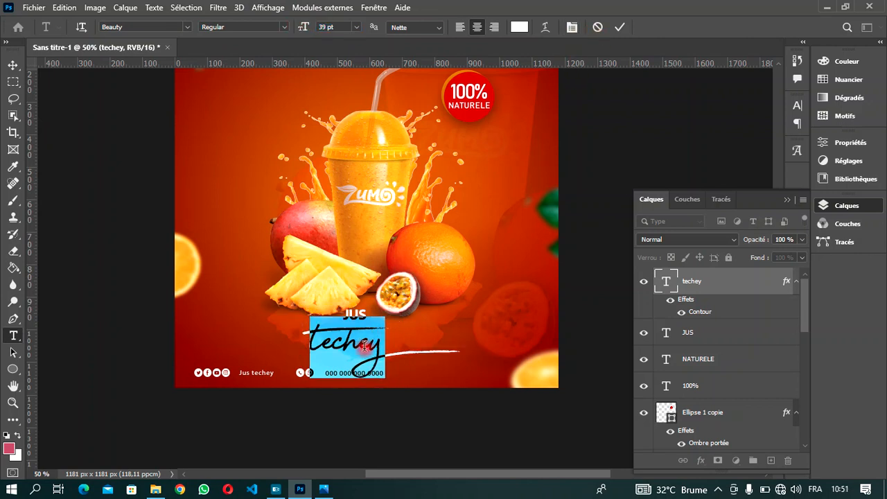
{"action": "left_click", "coordinate": [619, 27]}
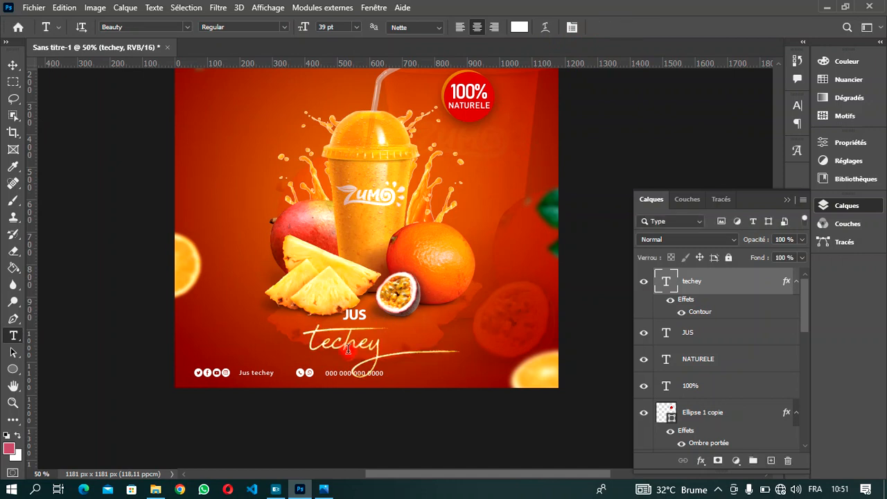
{"action": "left_click", "coordinate": [12, 65]}
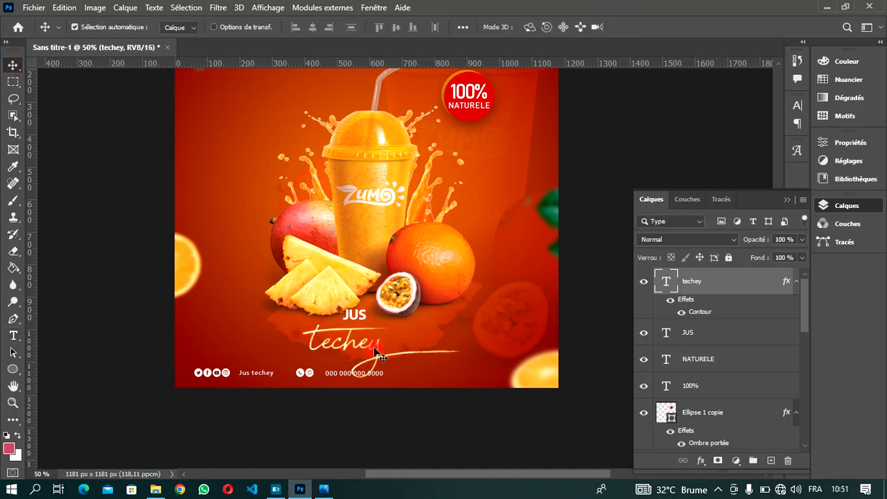
Move "techey" up and to the right so it slightly overlaps the bottom of "JUS".
{"action": "left_click_drag", "start_coordinate": [375, 349], "coordinate": [400, 334]}
{"action": "mouse_move", "coordinate": [385, 337]}
{"action": "left_mouse_down"}
{"action": "mouse_move", "coordinate": [403, 332]}
{"action": "mouse_move", "coordinate": [392, 332]}
{"action": "mouse_move", "coordinate": [396, 338]}
{"action": "left_mouse_up"}
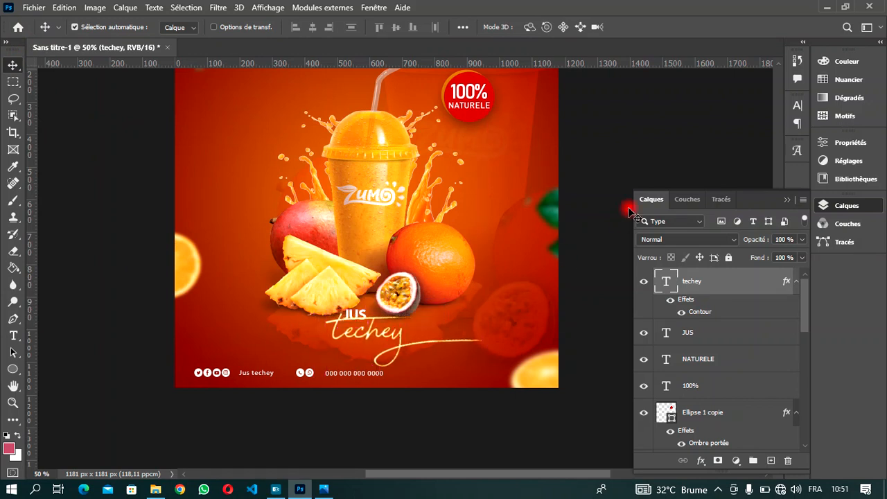
Select the smoothie cup layer and the two juice splash layers together and nudge them up to clear space above the title.
{"action": "scroll", "coordinate": [707, 320], "scroll_direction": "down", "scroll_amount": 3}
{"action": "scroll", "coordinate": [709, 323], "scroll_direction": "down", "scroll_amount": 1}
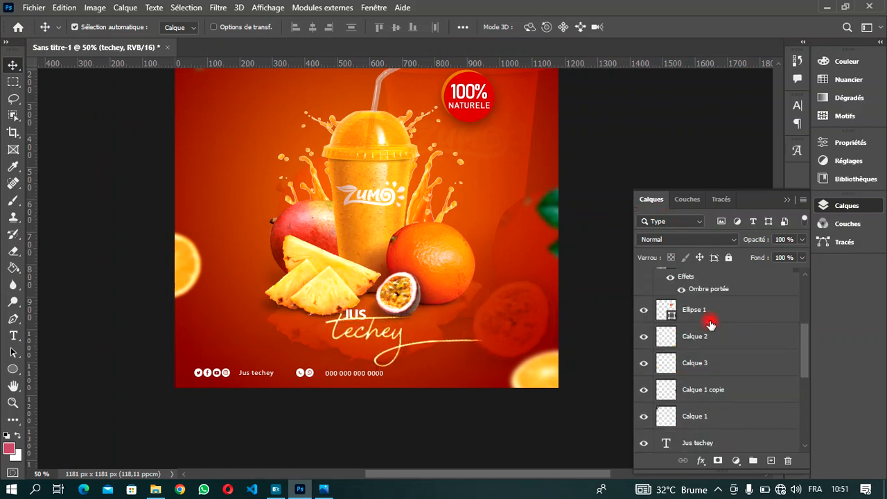
{"action": "scroll", "coordinate": [710, 327], "scroll_direction": "down", "scroll_amount": 5}
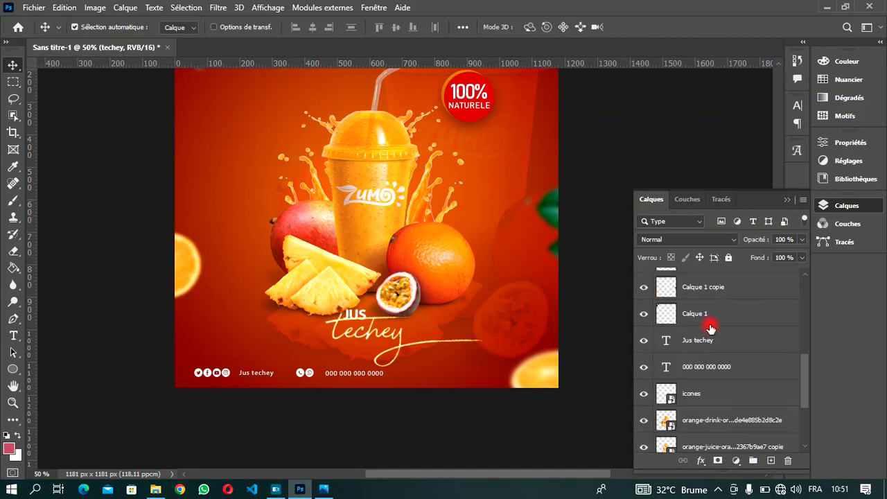
{"action": "left_click", "coordinate": [708, 328]}
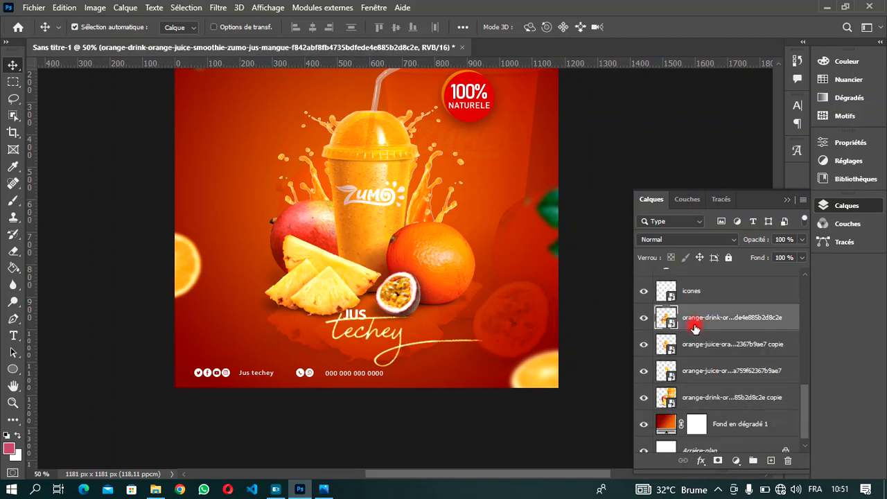
{"action": "left_click", "coordinate": [690, 354], "text": "shift"}
{"action": "left_click", "coordinate": [690, 370], "text": "ctrl"}
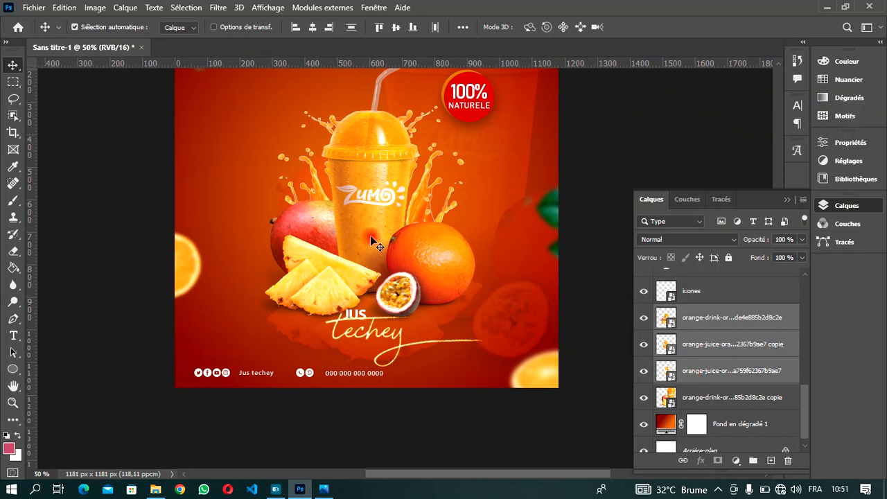
{"action": "key", "text": "Up"}
{"action": "key", "text": "Up"}
{"action": "key", "text": "Up"}
{"action": "key", "text": "Up"}
{"action": "key", "text": "Up"}
{"action": "key", "text": "Up"}
{"action": "key", "text": "Up"}
{"action": "key", "text": "Up"}
{"action": "key", "text": "Up"}
{"action": "key", "text": "Up"}
{"action": "key", "text": "Up"}
{"action": "key", "text": "Up"}
{"action": "key", "text": "Up"}
{"action": "key", "text": "Up"}
{"action": "key", "text": "Up"}
{"action": "key", "text": "Up"}
{"action": "key", "text": "Up"}
{"action": "key", "text": "Up"}
{"action": "key", "text": "Up"}
{"action": "key", "text": "Up"}
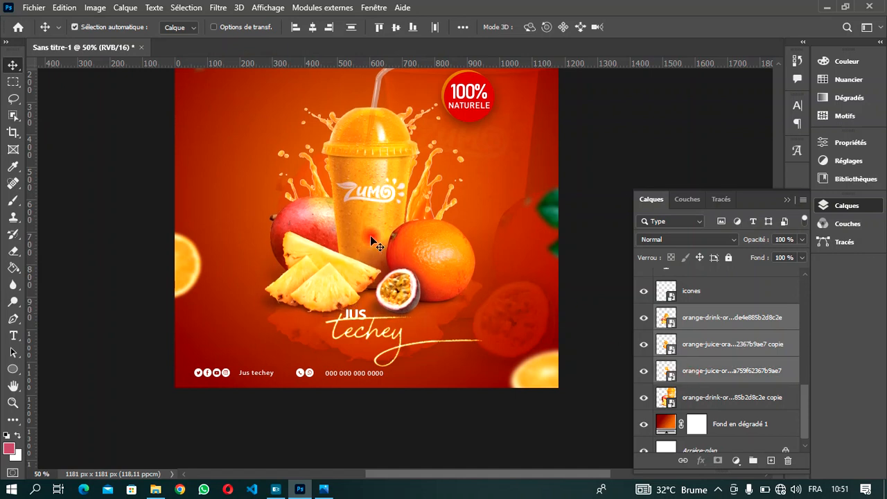
{"action": "key", "text": "Up"}
{"action": "key", "text": "Up"}
{"action": "key", "text": "Up"}
{"action": "key", "text": "Up"}
{"action": "key", "text": "Up"}
{"action": "key", "text": "Up"}
{"action": "key", "text": "Up"}
{"action": "key", "text": "Up"}
{"action": "key", "text": "Up"}
{"action": "key", "text": "Up"}
{"action": "key", "text": "Up"}
{"action": "key", "text": "Up"}
{"action": "key", "text": "Up"}
{"action": "key", "text": "Up"}
{"action": "key", "text": "Up"}
{"action": "key", "text": "Up"}
{"action": "key", "text": "Up"}
{"action": "key", "text": "Up"}
{"action": "key", "text": "Up"}
{"action": "key", "text": "Up"}
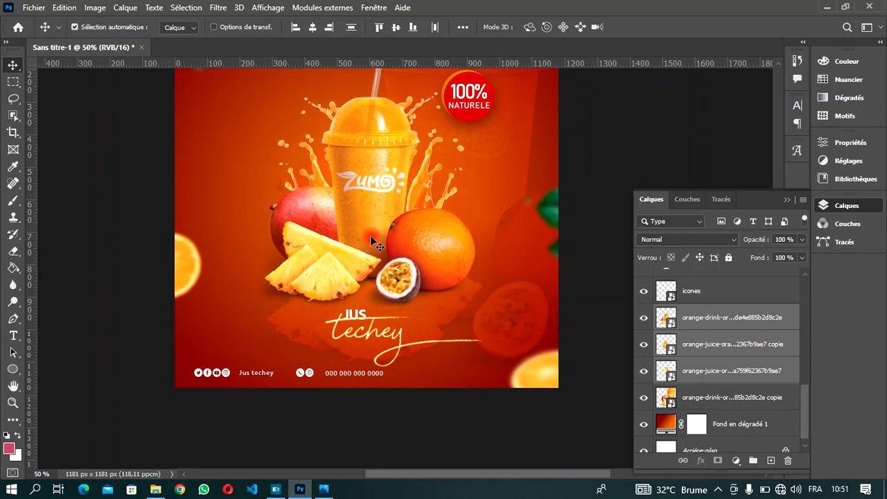
{"action": "scroll", "coordinate": [374, 243], "scroll_direction": "up", "scroll_amount": 5}
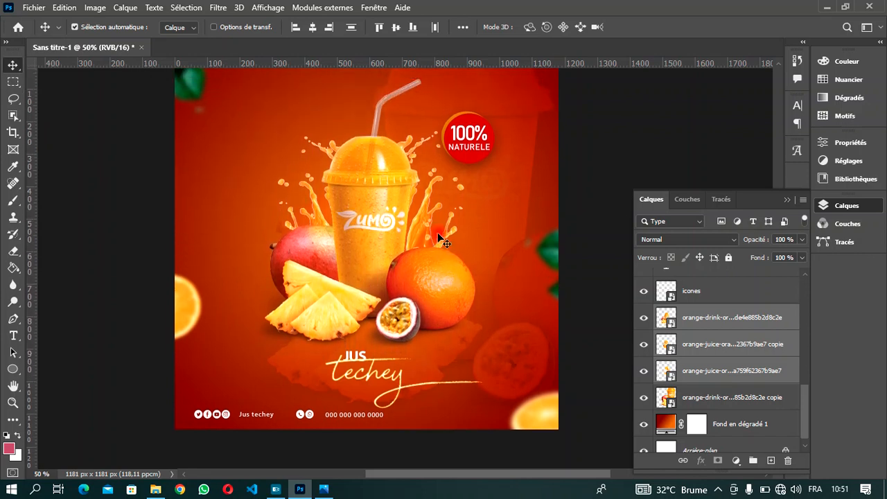
{"action": "scroll", "coordinate": [450, 229], "scroll_direction": "down", "scroll_amount": 1}
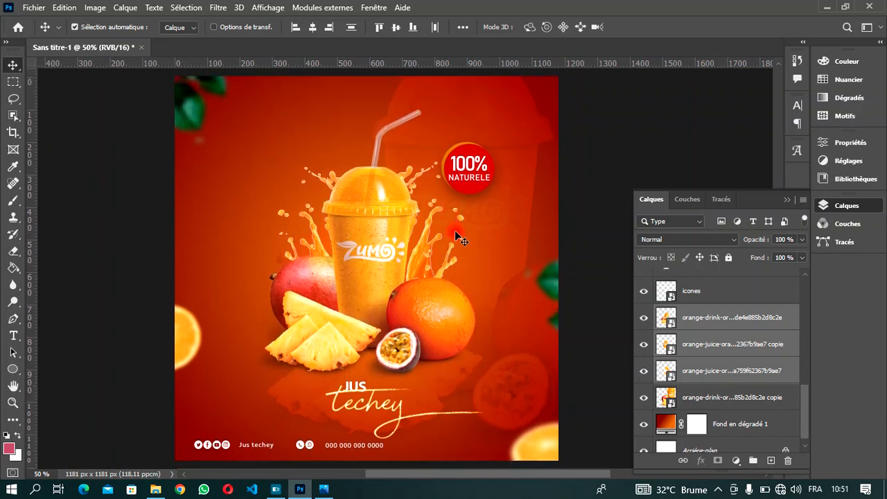
{"action": "key", "text": "Up"}
{"action": "key", "text": "Up"}
{"action": "key", "text": "Up"}
{"action": "key", "text": "Up"}
{"action": "key", "text": "Up"}
{"action": "key", "text": "Up"}
{"action": "key", "text": "Up"}
{"action": "key", "text": "Up"}
{"action": "key", "text": "Up"}
{"action": "key", "text": "Up"}
{"action": "key", "text": "Up"}
{"action": "key", "text": "Up"}
{"action": "key", "text": "Up"}
{"action": "key", "text": "Up"}
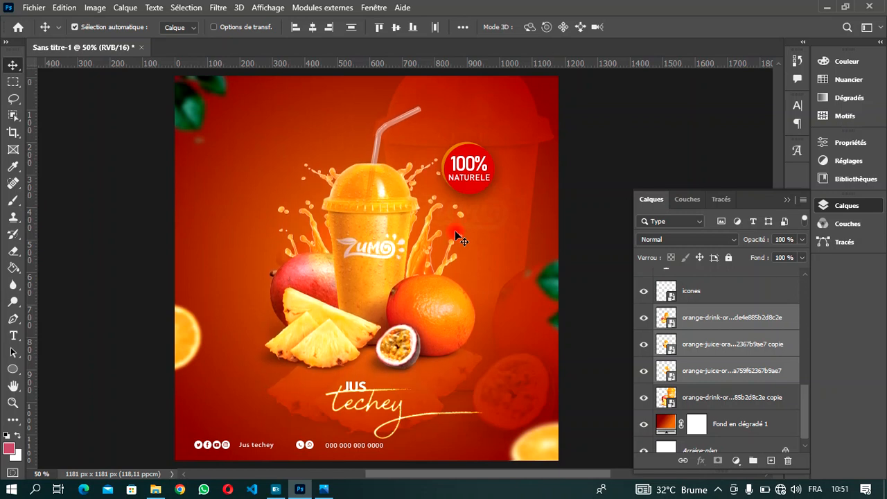
Move the "JUS" text up to just below the pineapple slices and the passion fruit.
{"action": "scroll", "coordinate": [562, 185], "scroll_direction": "down", "scroll_amount": 2}
{"action": "scroll", "coordinate": [562, 186], "scroll_direction": "down", "scroll_amount": 3}
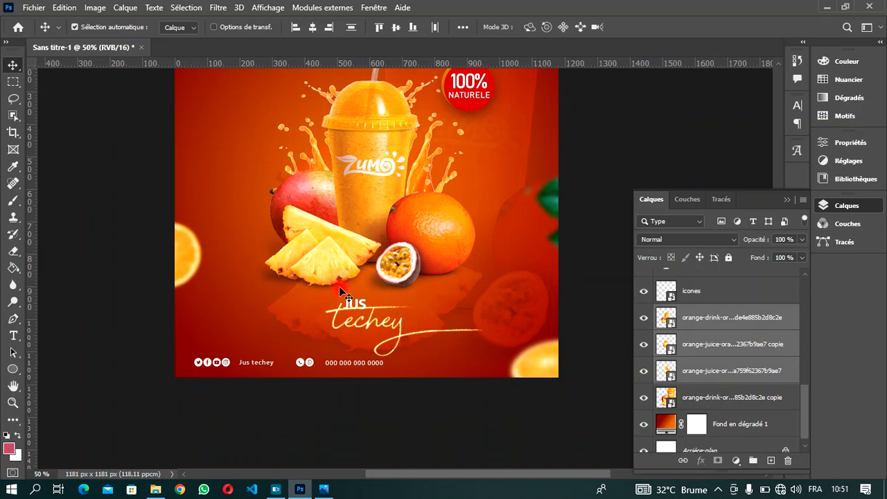
{"action": "left_click", "coordinate": [355, 305]}
{"action": "mouse_move", "coordinate": [356, 303]}
{"action": "left_mouse_down"}
{"action": "mouse_move", "coordinate": [352, 315]}
{"action": "mouse_move", "coordinate": [365, 288]}
{"action": "left_mouse_up"}
{"action": "left_click", "coordinate": [362, 305]}
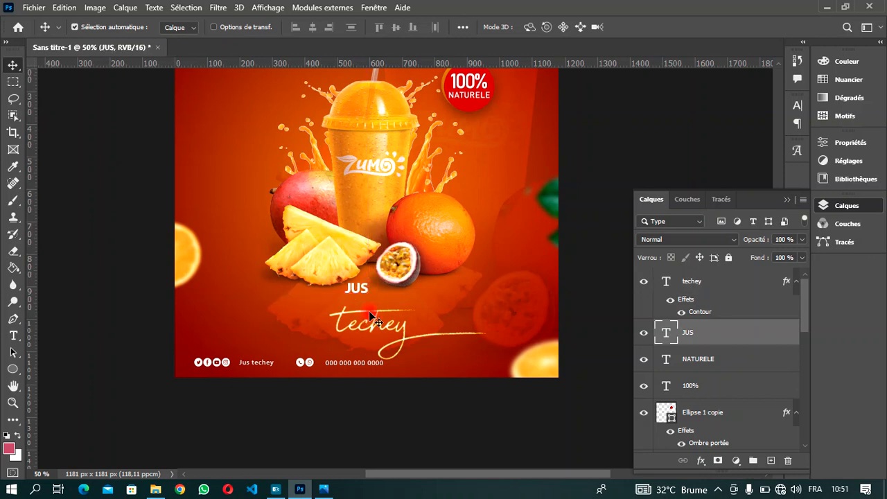
Select "techey" and nudge it up and slightly left until it sits directly beneath "JUS".
{"action": "left_click", "coordinate": [374, 316]}
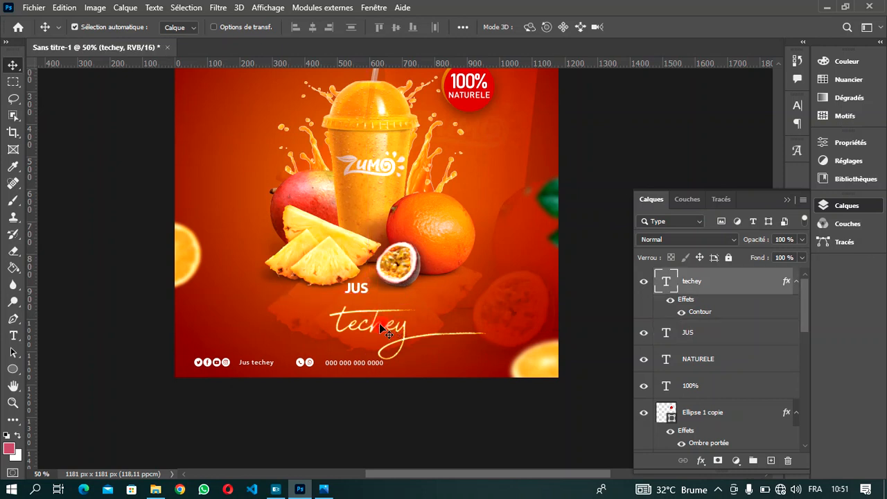
{"action": "key", "text": "shift+Up"}
{"action": "key", "text": "shift+Up"}
{"action": "key", "text": "shift+Up"}
{"action": "key", "text": "shift+Up"}
{"action": "key", "text": "Left"}
{"action": "key", "text": "Left"}
{"action": "key", "text": "Left"}
{"action": "key", "text": "Left"}
{"action": "key", "text": "Left"}
{"action": "key", "text": "Left"}
{"action": "key", "text": "Left"}
{"action": "key", "text": "Left"}
{"action": "left_click_drag", "start_coordinate": [372, 317], "coordinate": [369, 315]}
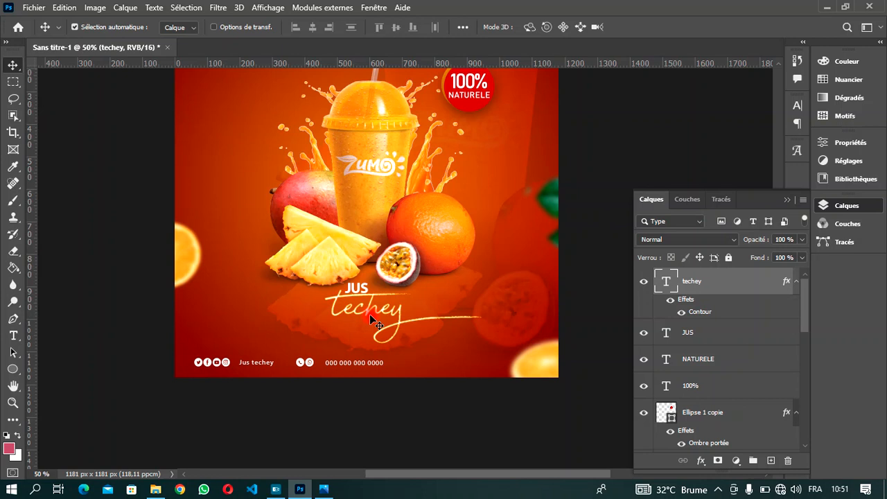
Set the text size of "techey" to 41 pt and commit the text.
{"action": "scroll", "coordinate": [378, 299], "scroll_direction": "up", "scroll_amount": 3}
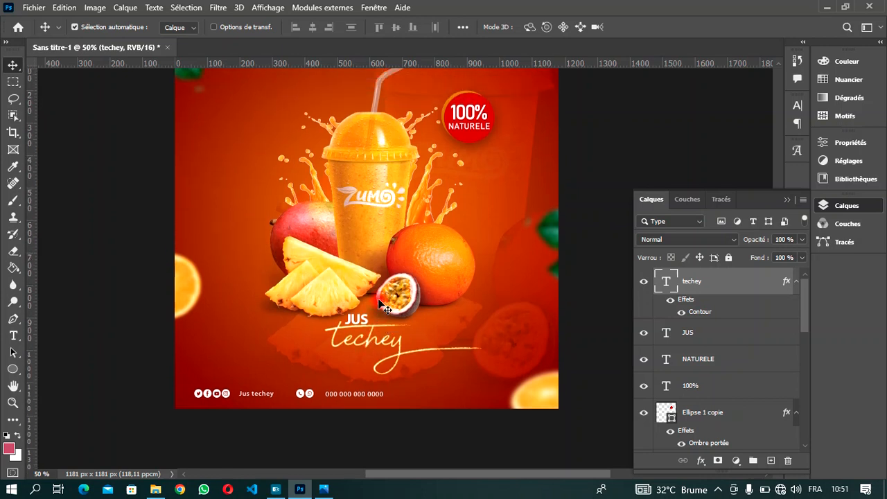
{"action": "scroll", "coordinate": [377, 300], "scroll_direction": "up", "scroll_amount": 4}
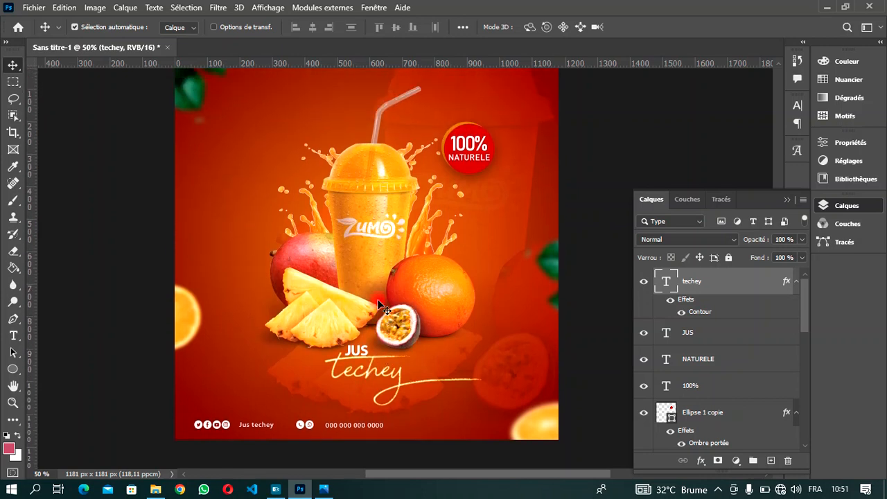
{"action": "scroll", "coordinate": [377, 300], "scroll_direction": "up", "scroll_amount": 1}
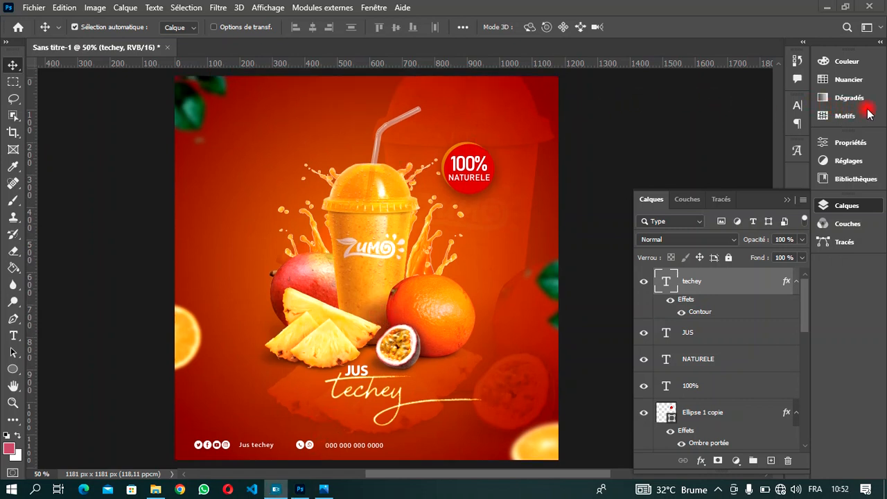
{"action": "scroll", "coordinate": [408, 358], "scroll_direction": "up", "scroll_amount": 1}
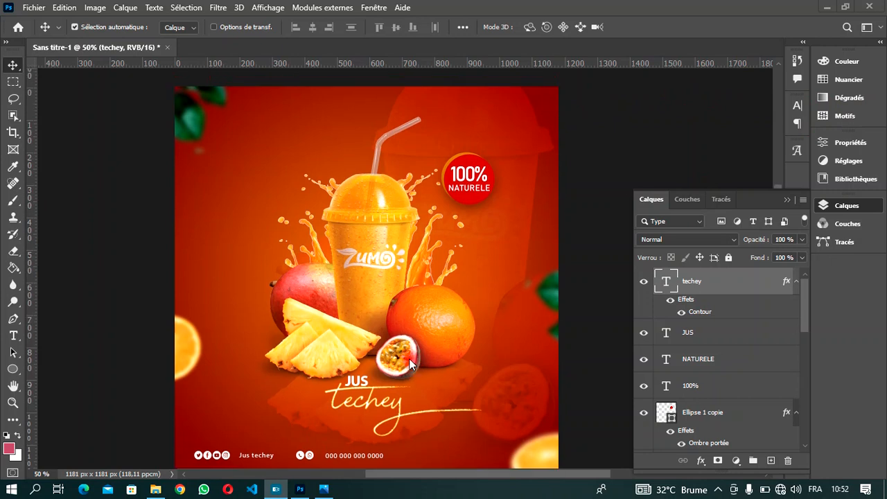
{"action": "scroll", "coordinate": [409, 361], "scroll_direction": "down", "scroll_amount": 1}
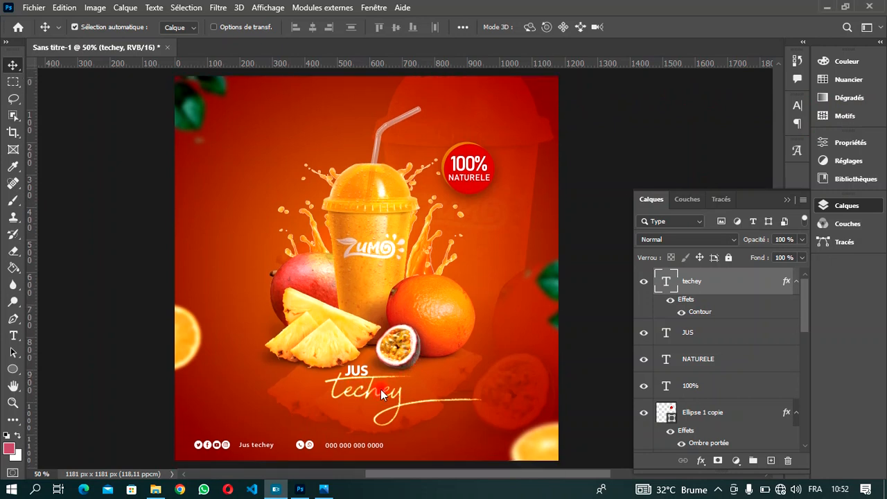
{"action": "key", "text": "t"}
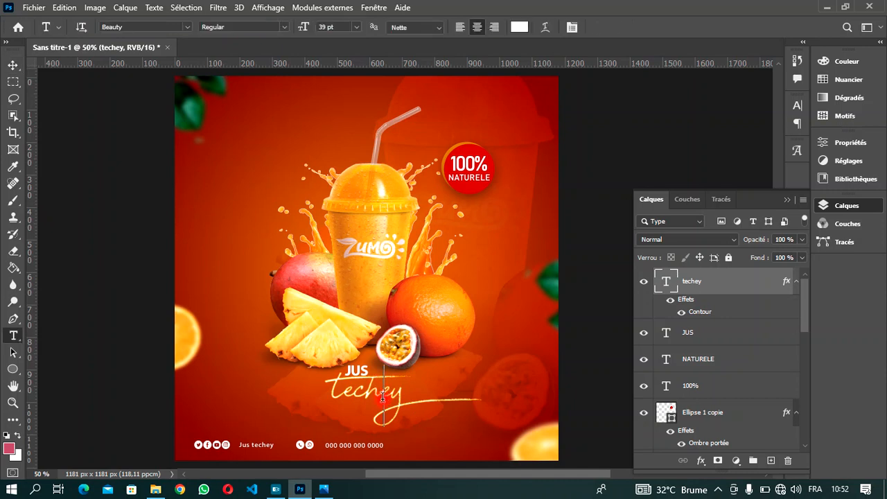
{"action": "left_click", "coordinate": [382, 396]}
{"action": "double_click", "coordinate": [382, 396]}
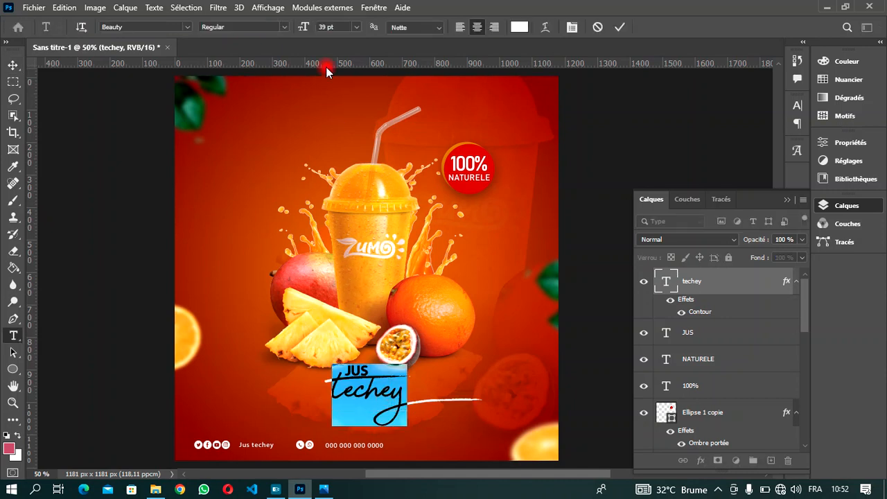
{"action": "scroll", "coordinate": [337, 29], "scroll_direction": "up", "scroll_amount": 1}
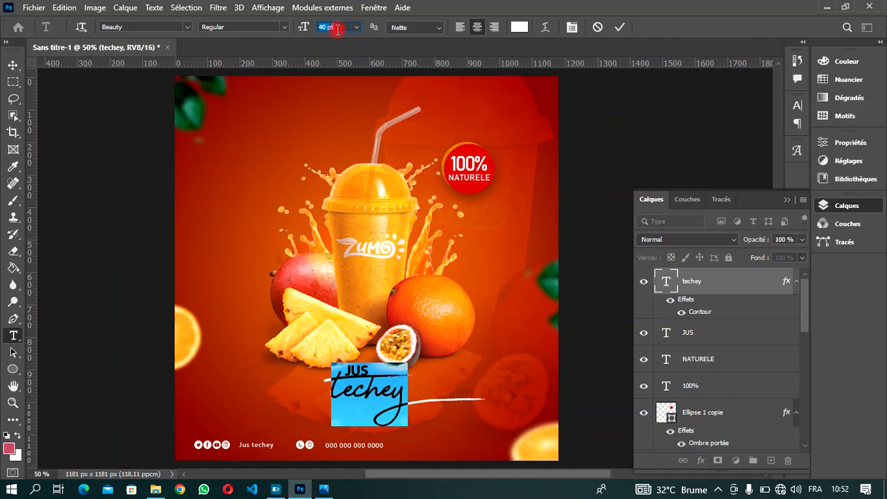
{"action": "scroll", "coordinate": [337, 30], "scroll_direction": "up", "scroll_amount": 1}
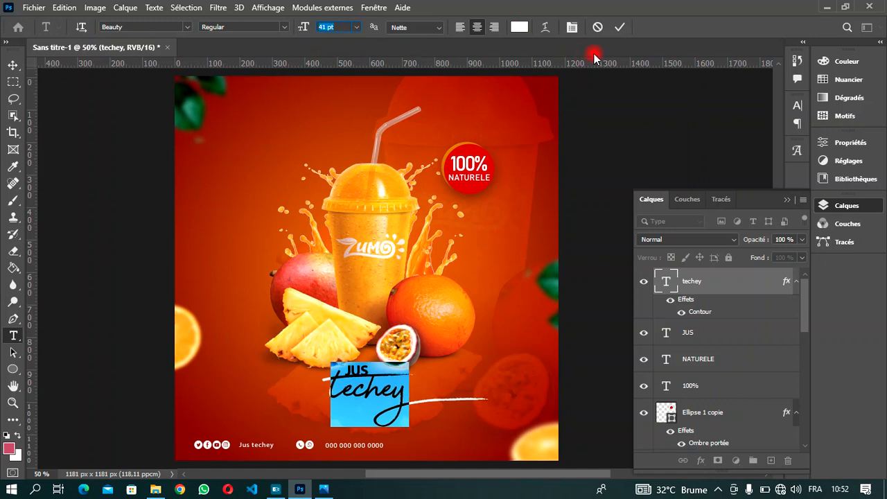
{"action": "left_click", "coordinate": [620, 27]}
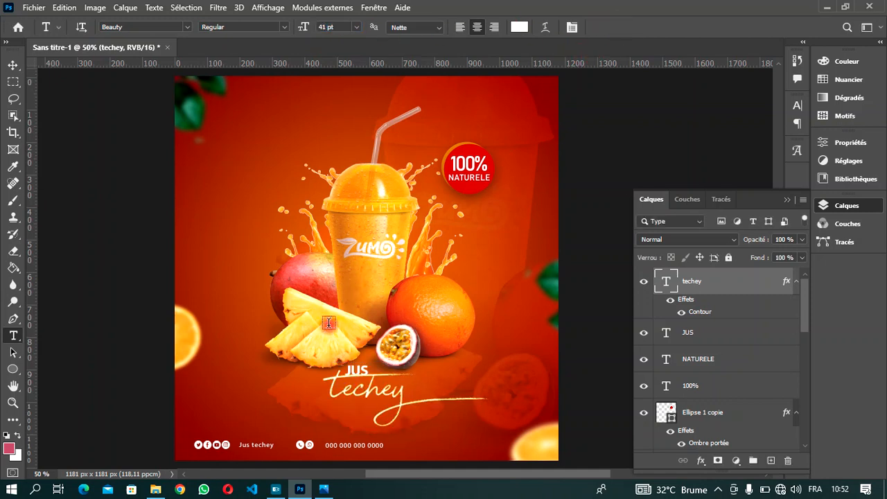
Nudge "techey" slightly down and to the left to align it beneath "JUS".
{"action": "left_click", "coordinate": [14, 65]}
{"action": "key", "text": "Down"}
{"action": "key", "text": "Down"}
{"action": "key", "text": "Down"}
{"action": "key", "text": "Down"}
{"action": "key", "text": "Down"}
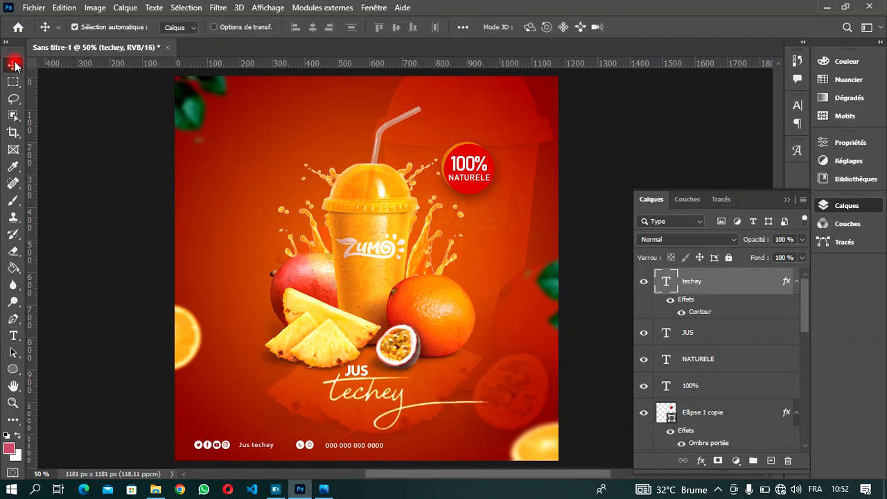
{"action": "key", "text": "Left"}
{"action": "key", "text": "Left"}
{"action": "key", "text": "Left"}
{"action": "key", "text": "Left"}
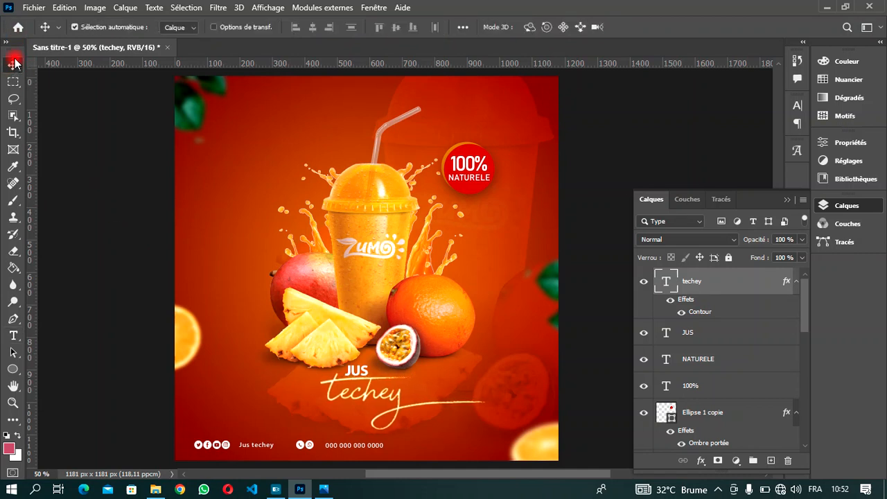
{"action": "key", "text": "Left"}
{"action": "key", "text": "Left"}
{"action": "key", "text": "Left"}
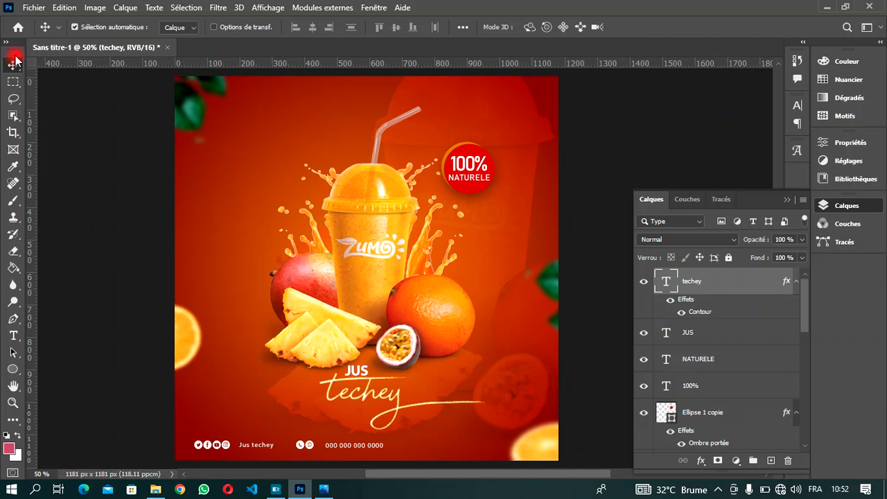
{"action": "key", "text": "Left"}
{"action": "key", "text": "Left"}
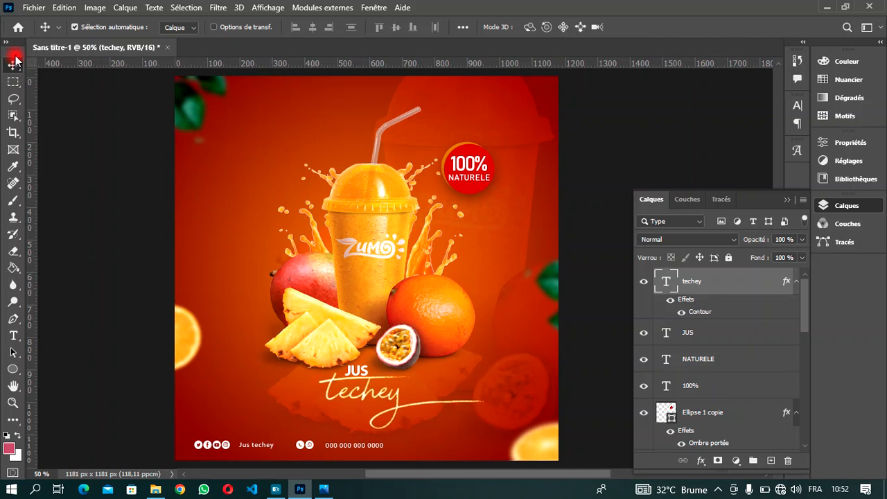
{"action": "key", "text": "Left"}
{"action": "key", "text": "Left"}
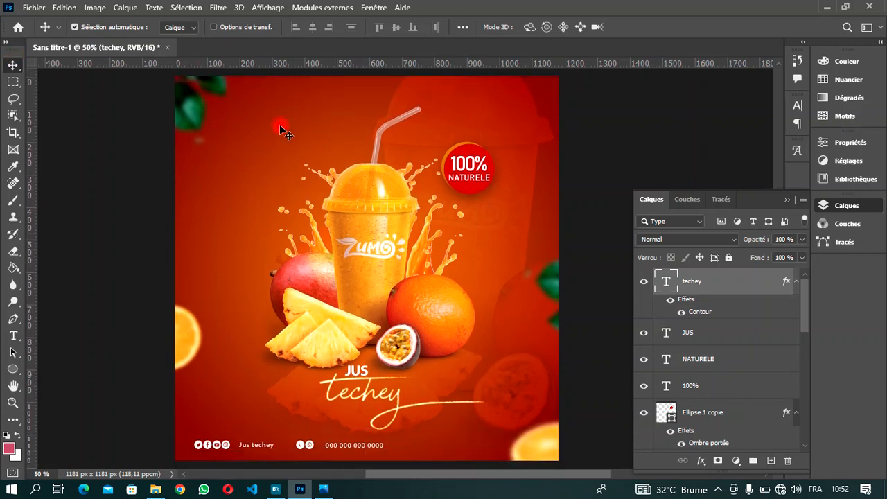
Place the "MON LOGO 3D OR" image from the AGAPAO folder into the poster and move it to the upper right, above the badge.
{"action": "left_click", "coordinate": [156, 489]}
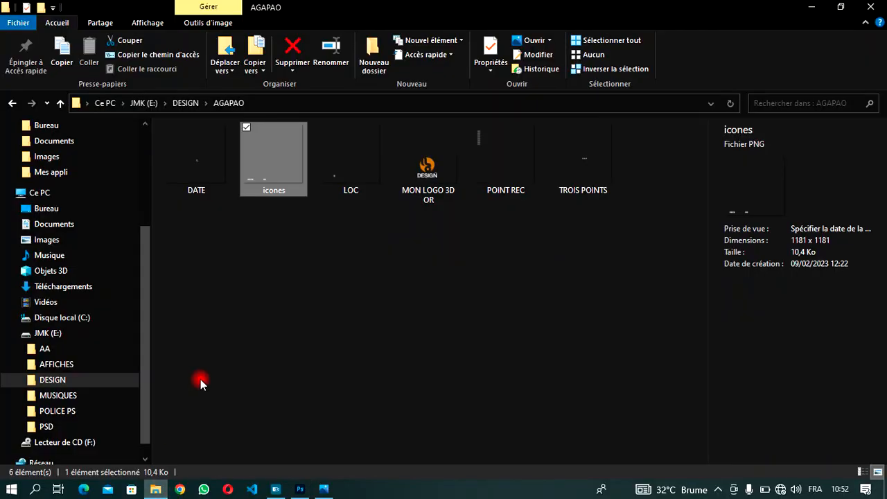
{"action": "left_click", "coordinate": [418, 207]}
{"action": "left_click_drag", "start_coordinate": [435, 163], "coordinate": [500, 142]}
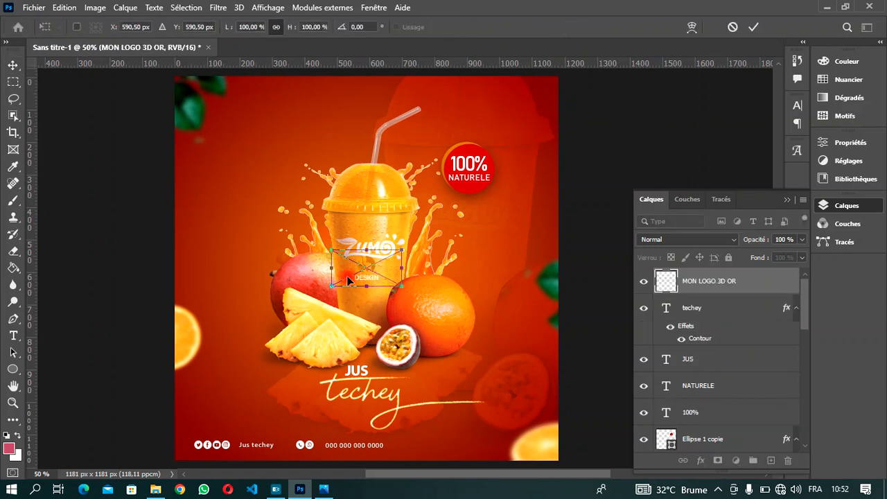
{"action": "left_click_drag", "start_coordinate": [376, 265], "coordinate": [528, 126]}
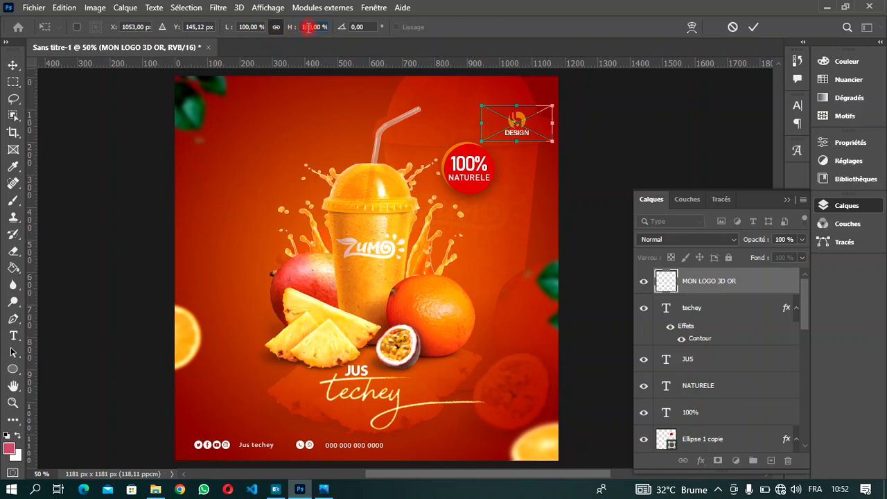
Scale the placed logo to 84% in width and height and commit the placement.
{"action": "scroll", "coordinate": [308, 27], "scroll_direction": "down", "scroll_amount": 14}
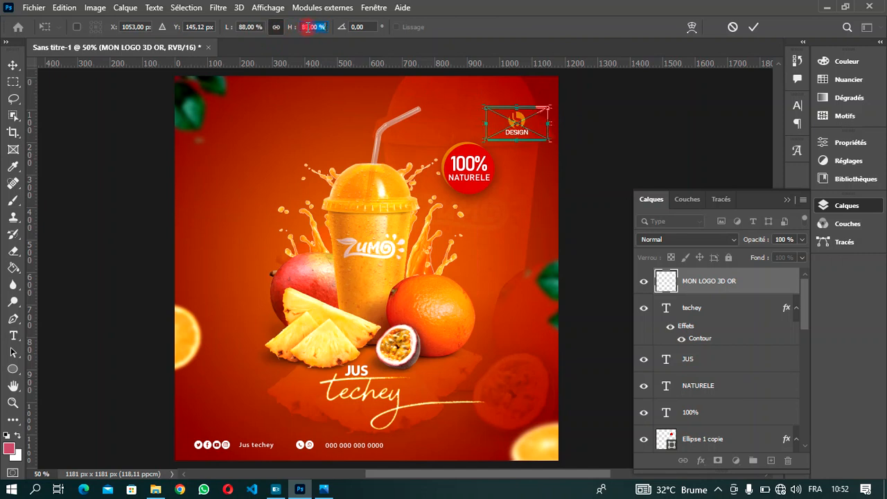
{"action": "scroll", "coordinate": [307, 27], "scroll_direction": "down", "scroll_amount": 2}
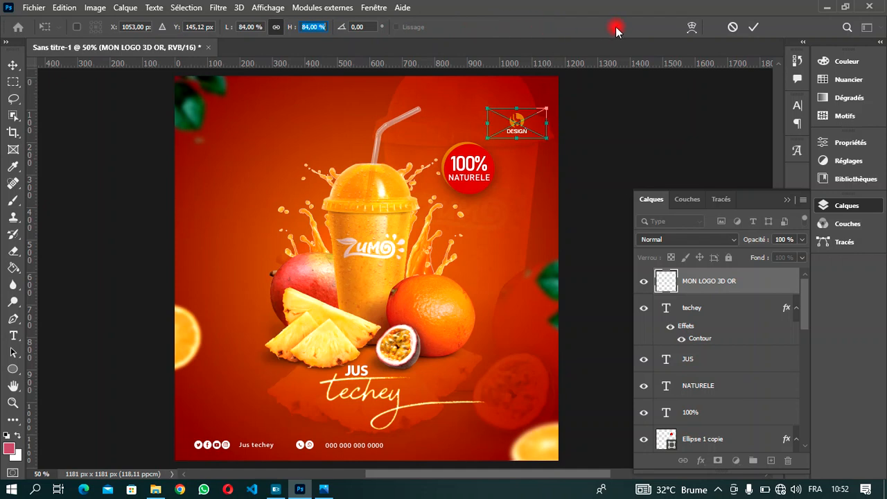
{"action": "left_click", "coordinate": [755, 27]}
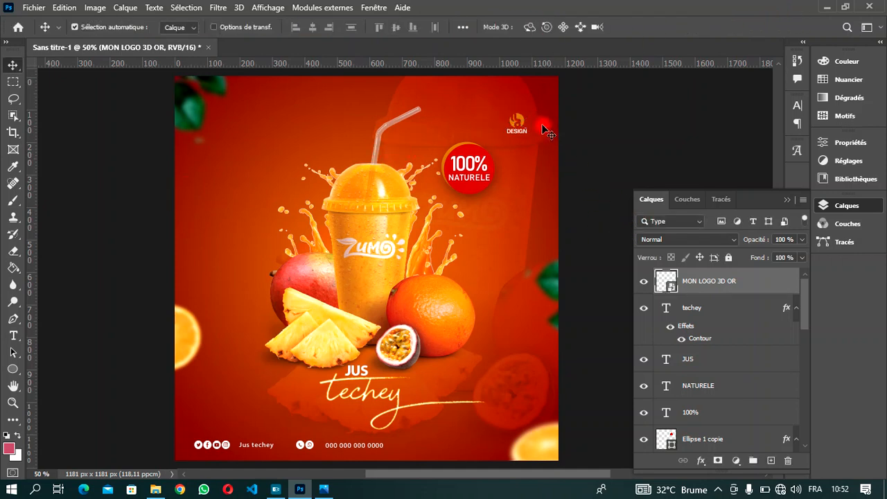
Shift the designer logo slightly up and draw a 113 × 106 px ellipse with no fill around it.
{"action": "left_click_drag", "start_coordinate": [519, 117], "coordinate": [519, 110]}
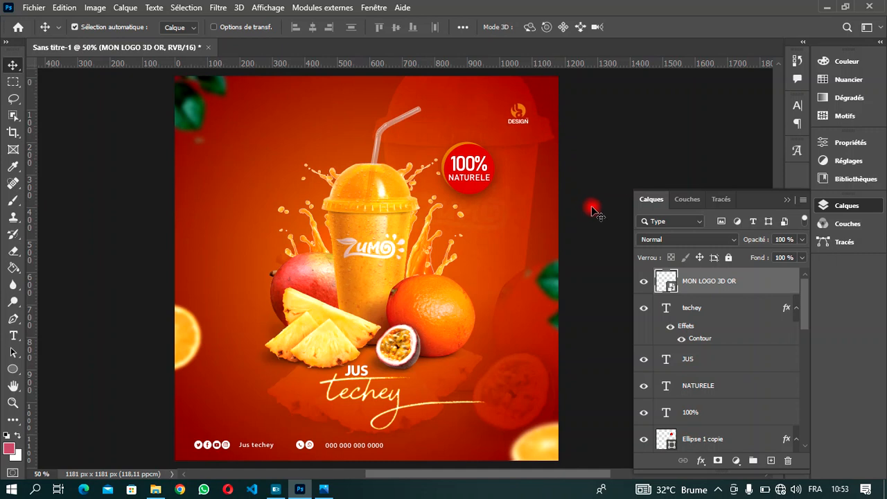
{"action": "left_click", "coordinate": [13, 369]}
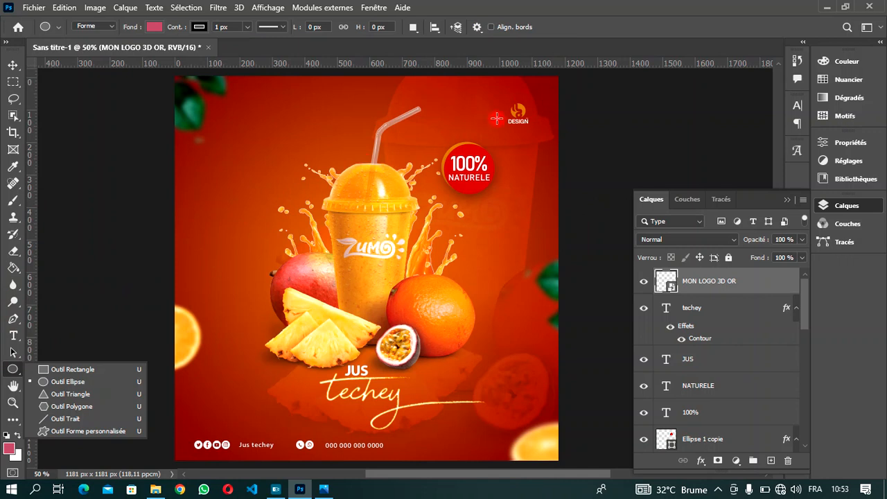
{"action": "left_click_drag", "start_coordinate": [503, 97], "coordinate": [539, 130]}
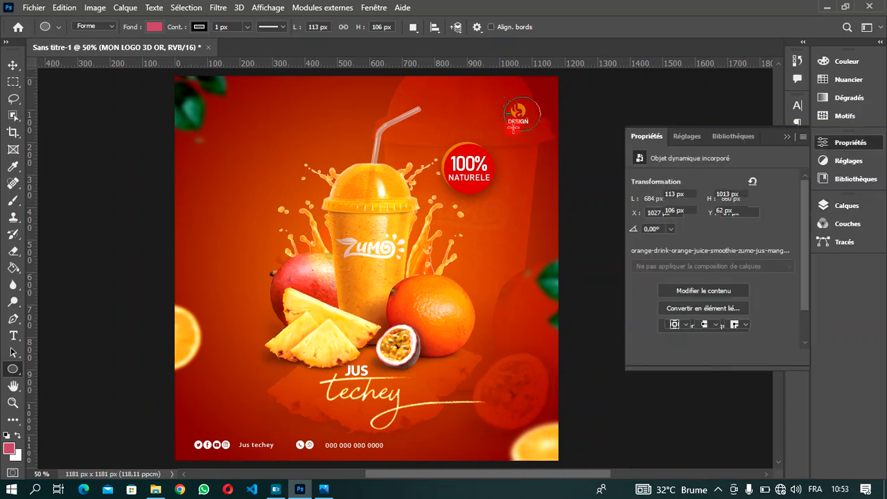
{"action": "left_click", "coordinate": [158, 28]}
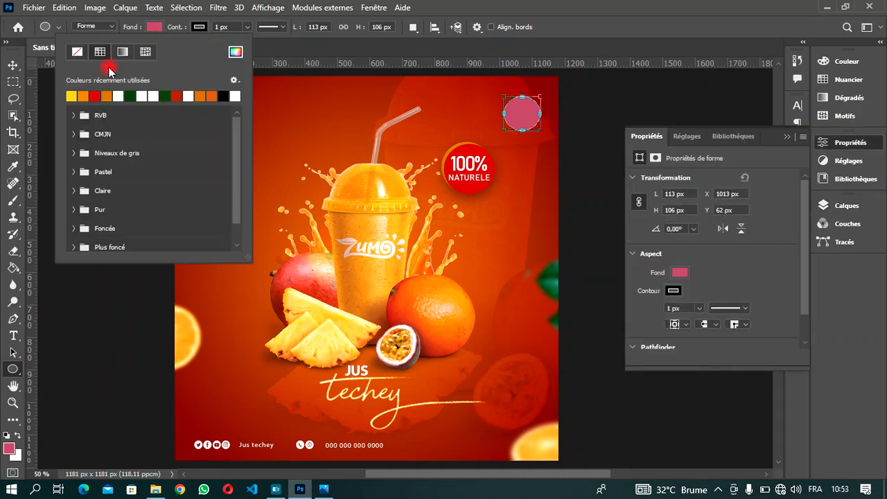
{"action": "left_click", "coordinate": [77, 51]}
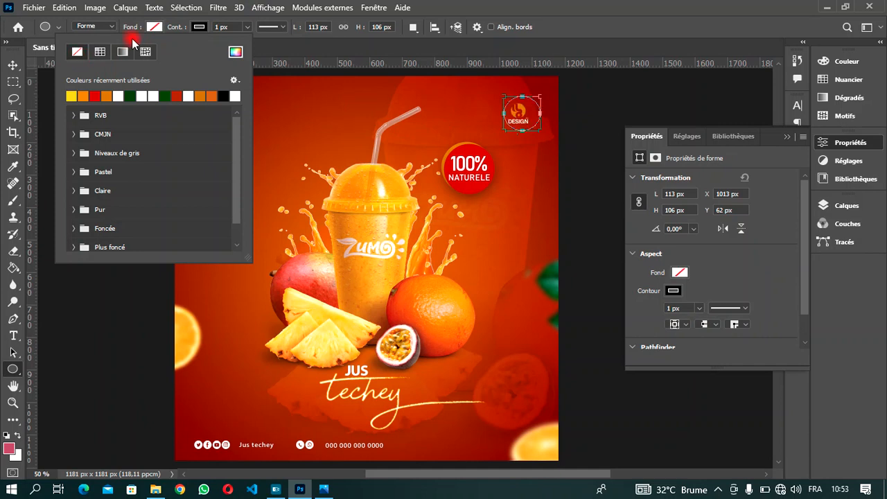
Give the ellipse around the logo a white outline 3 px thick.
{"action": "left_click", "coordinate": [196, 26]}
{"action": "left_click", "coordinate": [197, 26]}
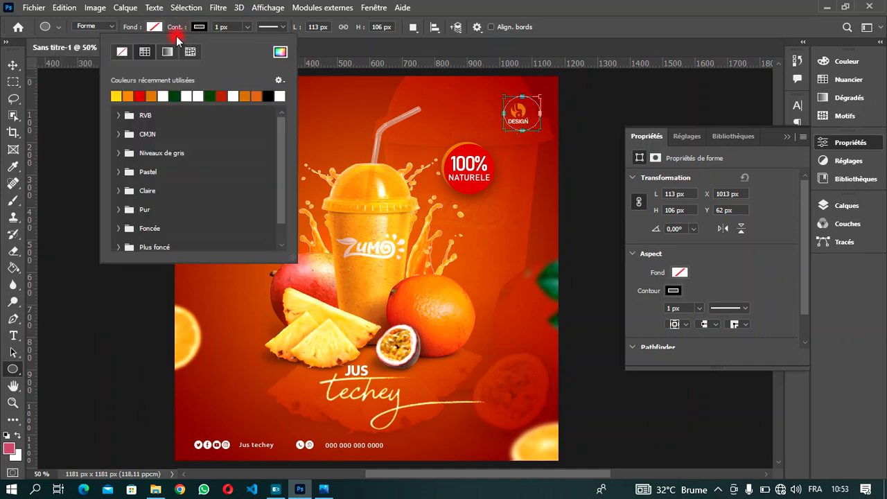
{"action": "left_click", "coordinate": [163, 96]}
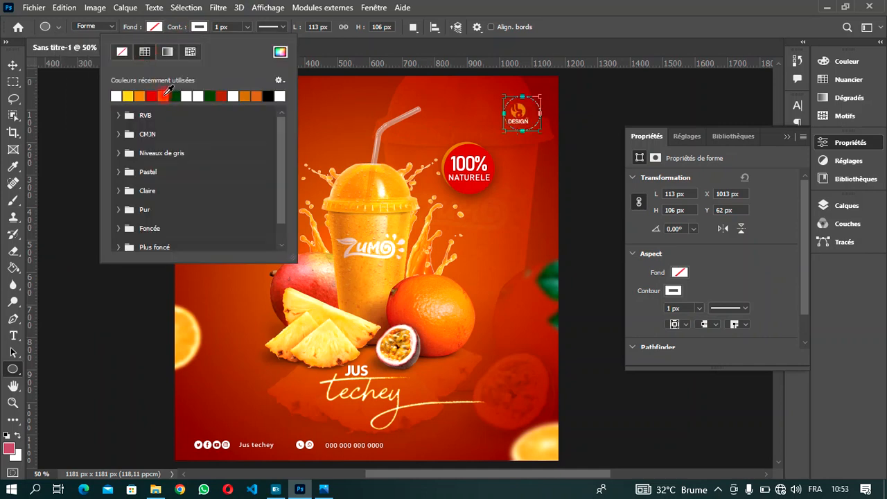
{"action": "left_click", "coordinate": [219, 27]}
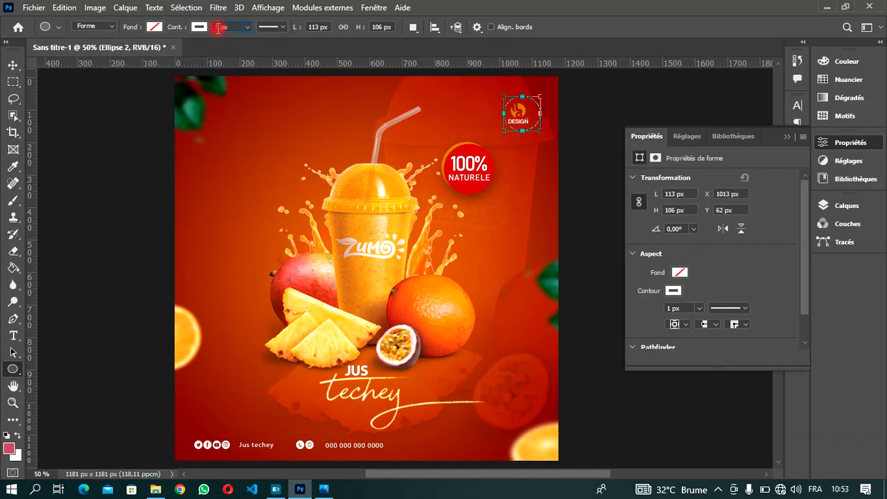
{"action": "left_click", "coordinate": [214, 27]}
{"action": "type", "text": "3"}
{"action": "key", "text": "Return"}
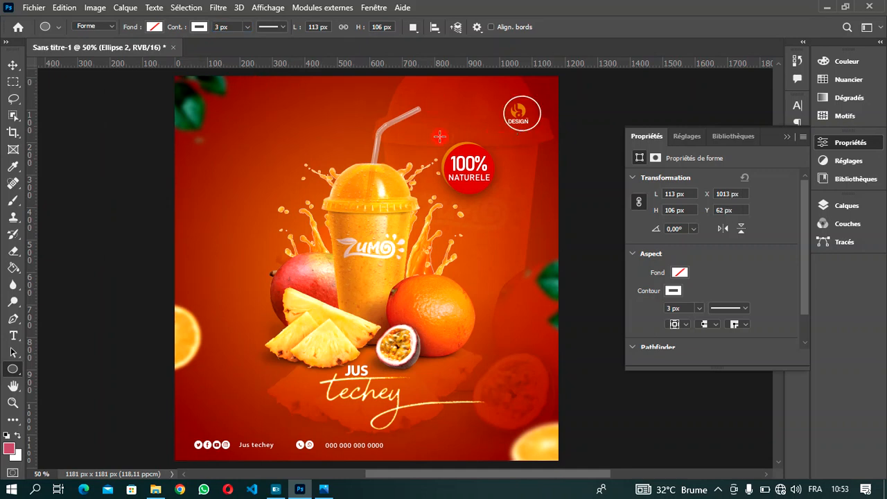
Nudge the white ring to the left and adjust its height to centre it around the logo.
{"action": "left_click", "coordinate": [12, 65]}
{"action": "key", "text": "Left"}
{"action": "key", "text": "Left"}
{"action": "key", "text": "Left"}
{"action": "key", "text": "Left"}
{"action": "key", "text": "Left"}
{"action": "key", "text": "Left"}
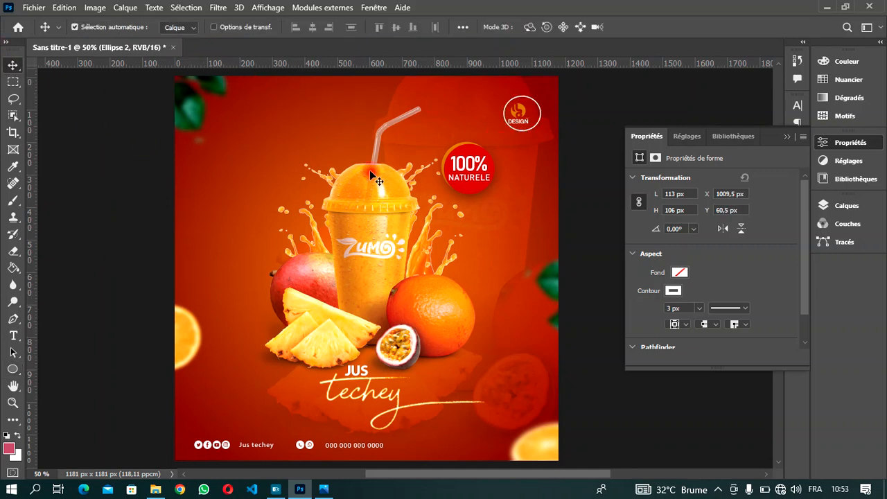
{"action": "key", "text": "Left"}
{"action": "key", "text": "Down"}
{"action": "key", "text": "Down"}
{"action": "key", "text": "Left"}
{"action": "key", "text": "Left"}
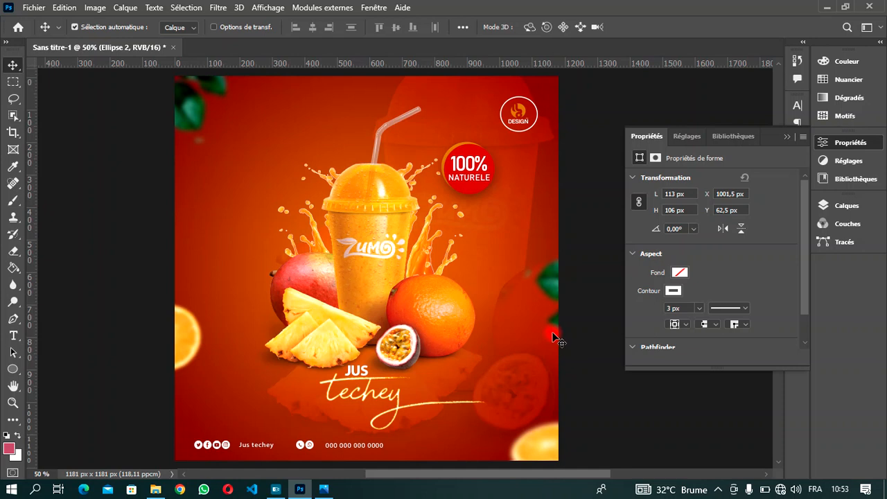
Duplicate the white ring and bring up the layer list.
{"action": "key", "text": "ctrl"}
{"action": "key", "text": "ctrl+j"}
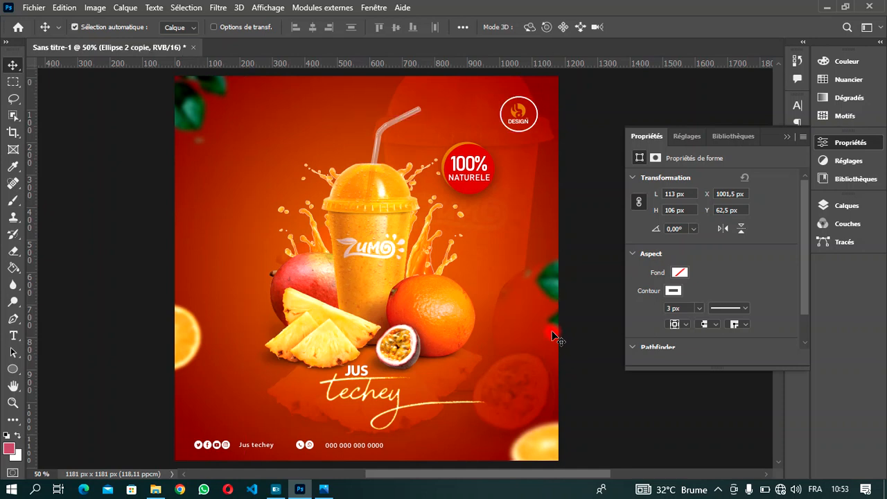
{"action": "left_click", "coordinate": [785, 136]}
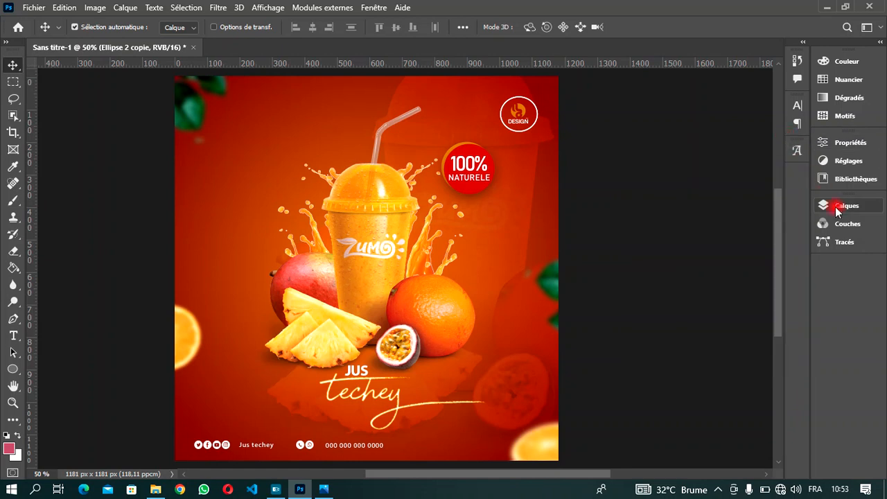
{"action": "left_click", "coordinate": [839, 205]}
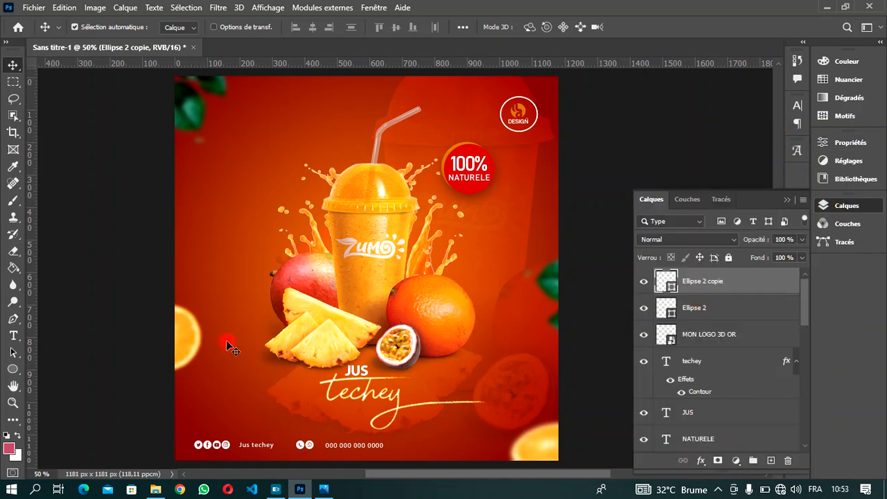
{"action": "left_click", "coordinate": [13, 369]}
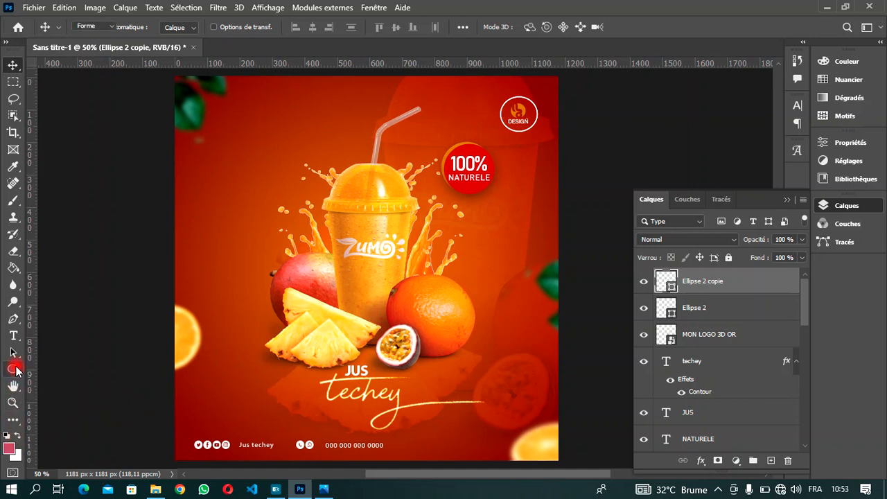
{"action": "left_click", "coordinate": [154, 26]}
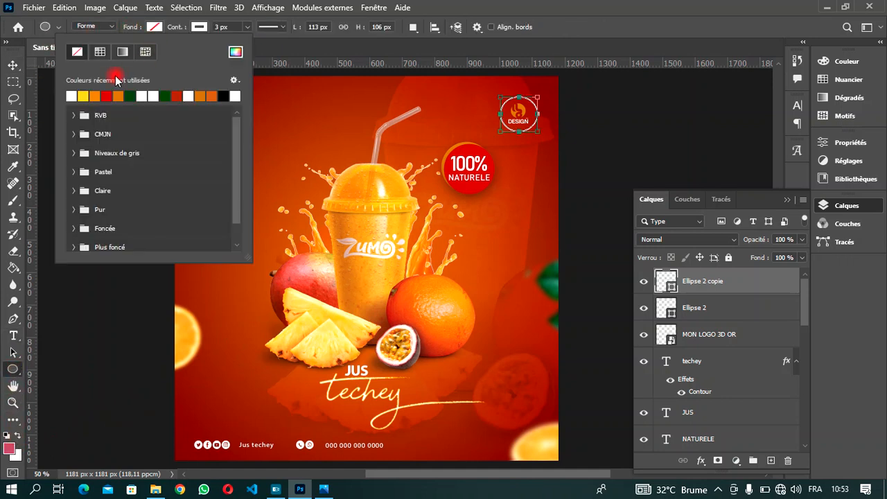
{"action": "left_click", "coordinate": [83, 94]}
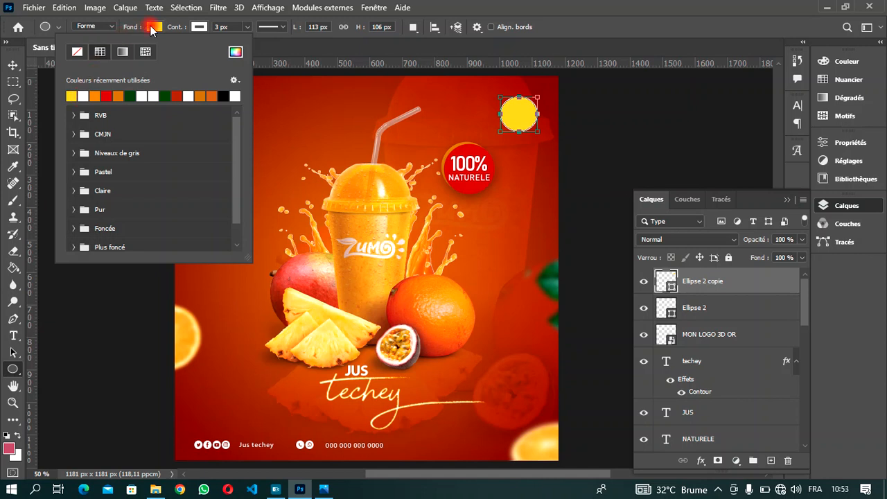
{"action": "left_click", "coordinate": [73, 52]}
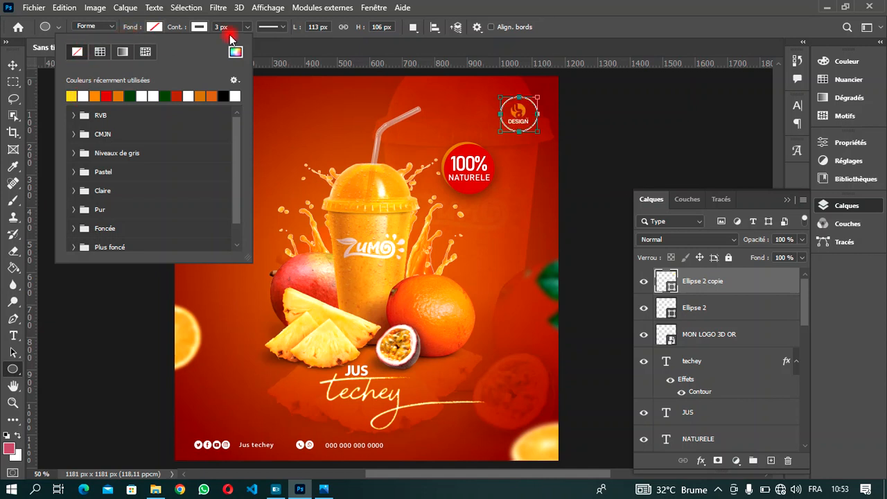
Recolor the duplicated ring's outline yellow and offset the copy slightly down and to the left of the white ring.
{"action": "left_click", "coordinate": [202, 28]}
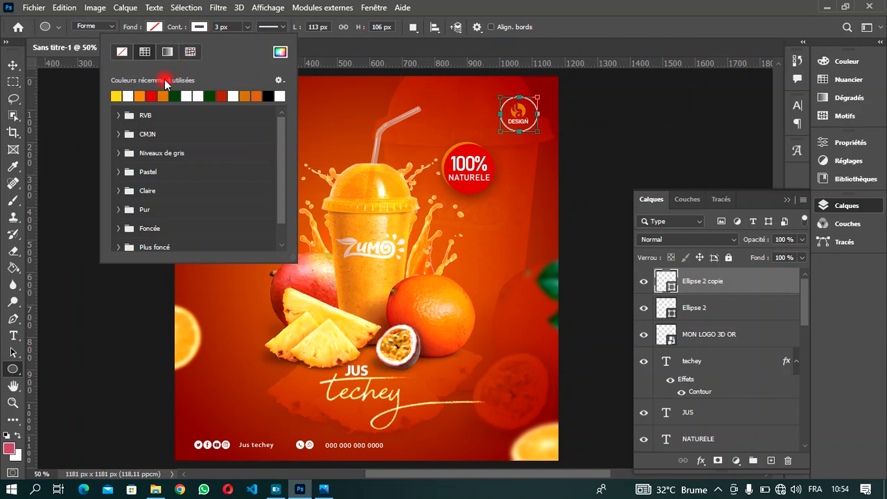
{"action": "left_click", "coordinate": [136, 96]}
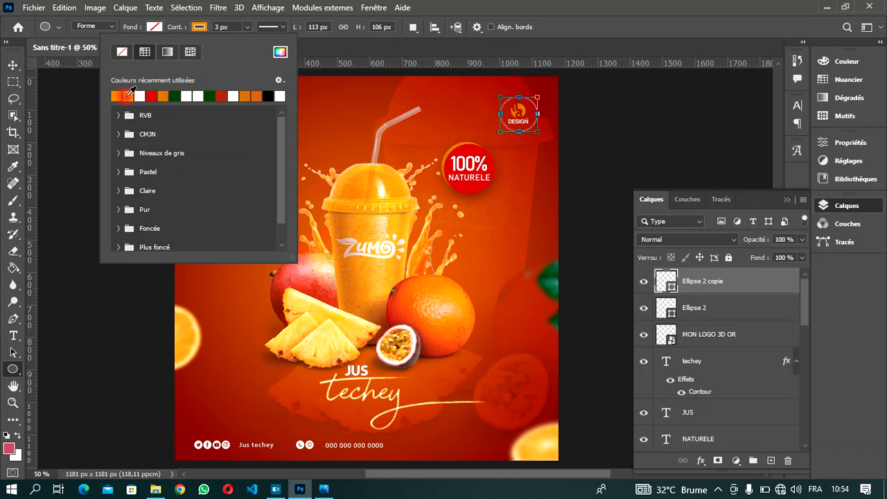
{"action": "left_click", "coordinate": [10, 64]}
{"action": "left_click", "coordinate": [10, 65]}
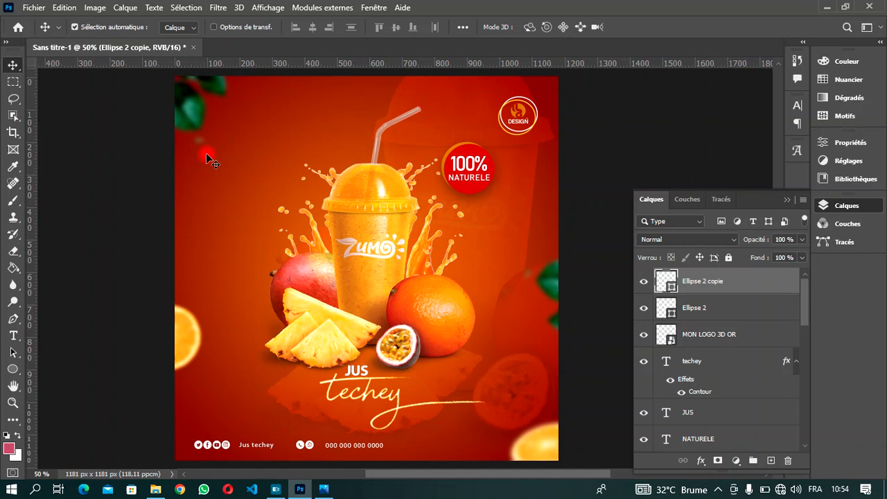
Change the duplicated ring's outline to orange and nudge it slightly up.
{"action": "left_click", "coordinate": [14, 368]}
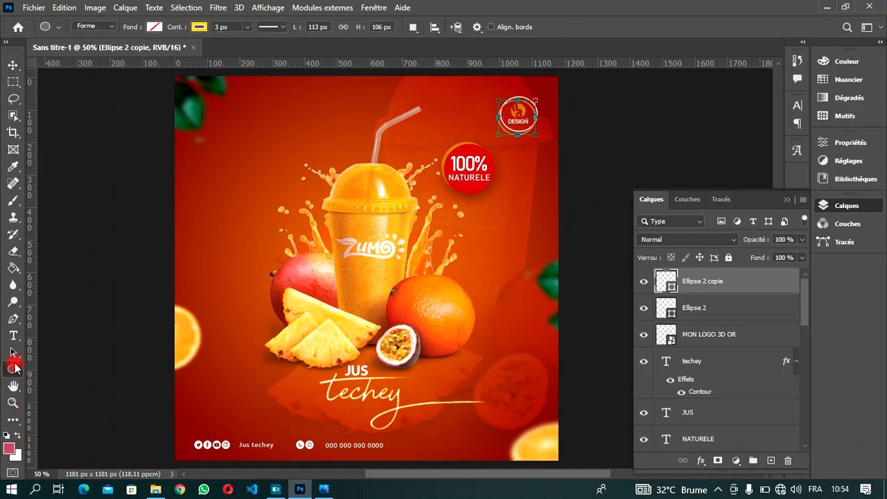
{"action": "left_click", "coordinate": [200, 26]}
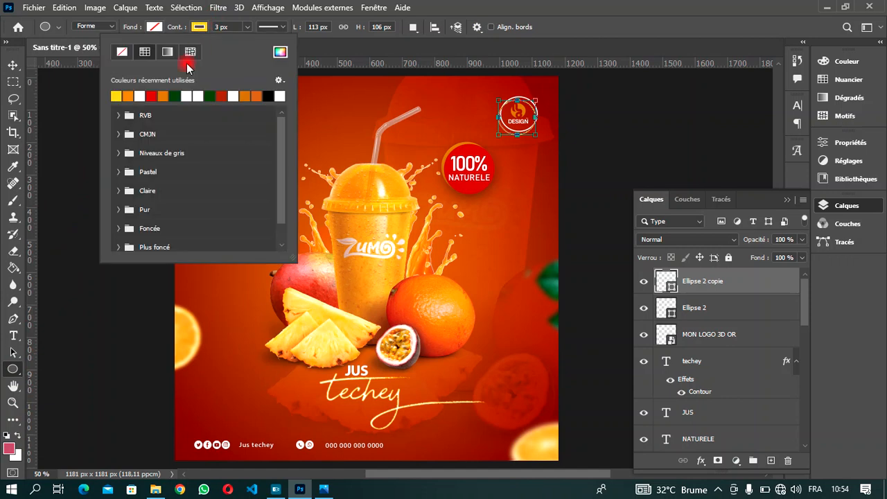
{"action": "left_click", "coordinate": [13, 64]}
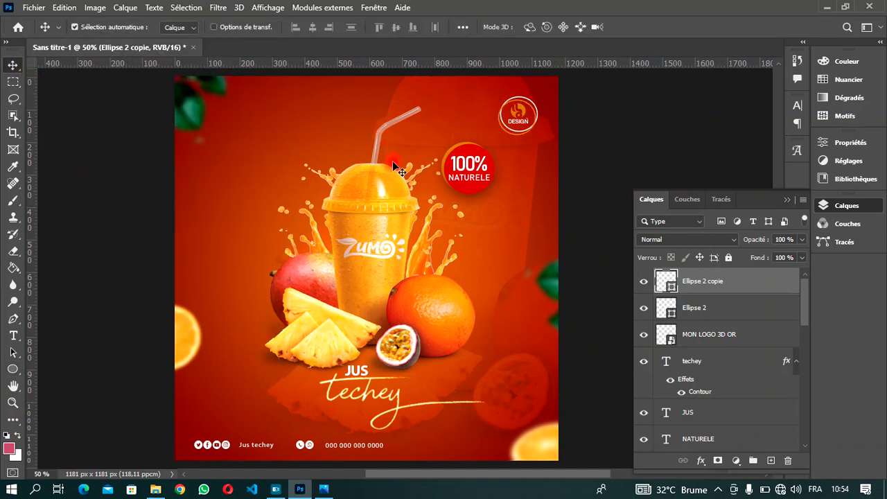
{"action": "key", "text": "Up"}
{"action": "key", "text": "ctrl"}
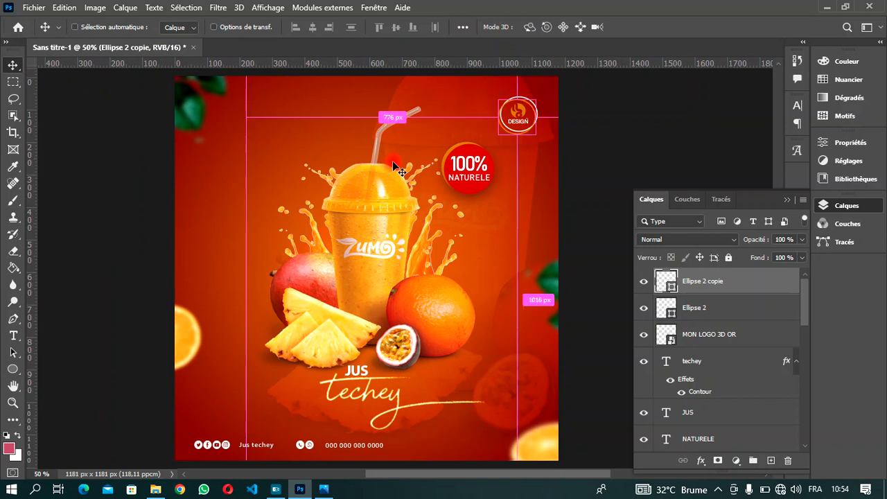
Duplicate the orange ring and nudge the new copy up and to the right so it peeks out beyond the white ring.
{"action": "key", "text": "ctrl+j"}
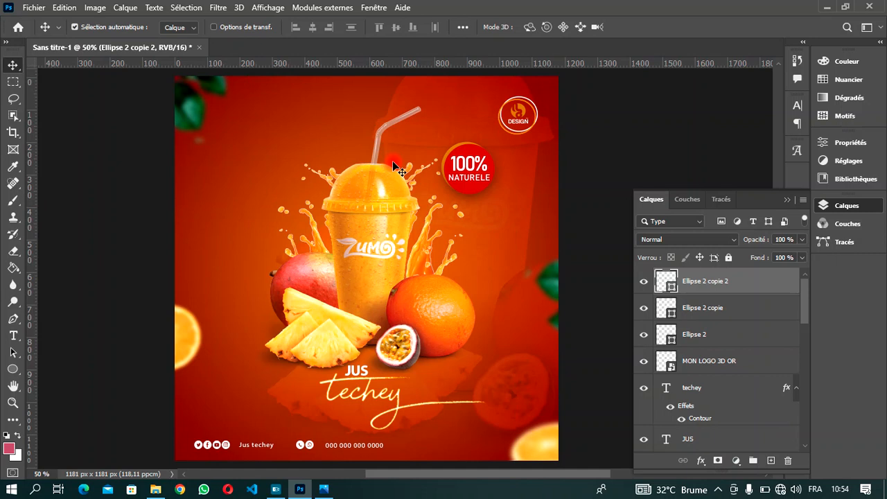
{"action": "key", "text": "Right"}
{"action": "key", "text": "Right"}
{"action": "key", "text": "Right"}
{"action": "key", "text": "Right"}
{"action": "key", "text": "Right"}
{"action": "key", "text": "Right"}
{"action": "key", "text": "Up"}
{"action": "key", "text": "Up"}
{"action": "key", "text": "Up"}
{"action": "key", "text": "Up"}
{"action": "key", "text": "Up"}
{"action": "key", "text": "Up"}
{"action": "key", "text": "Left"}
{"action": "key", "text": "Left"}
{"action": "key", "text": "Left"}
{"action": "key", "text": "Left"}
{"action": "key", "text": "Up"}
{"action": "key", "text": "Up"}
{"action": "key", "text": "Up"}
{"action": "key", "text": "Up"}
{"action": "key", "text": "Right"}
{"action": "key", "text": "Right"}
{"action": "key", "text": "Right"}
{"action": "key", "text": "Right"}
Move the white ring's layer above both orange copies and shift the logo slightly right inside the rings.
{"action": "left_click", "coordinate": [707, 335]}
{"action": "left_click_drag", "start_coordinate": [709, 335], "coordinate": [711, 271]}
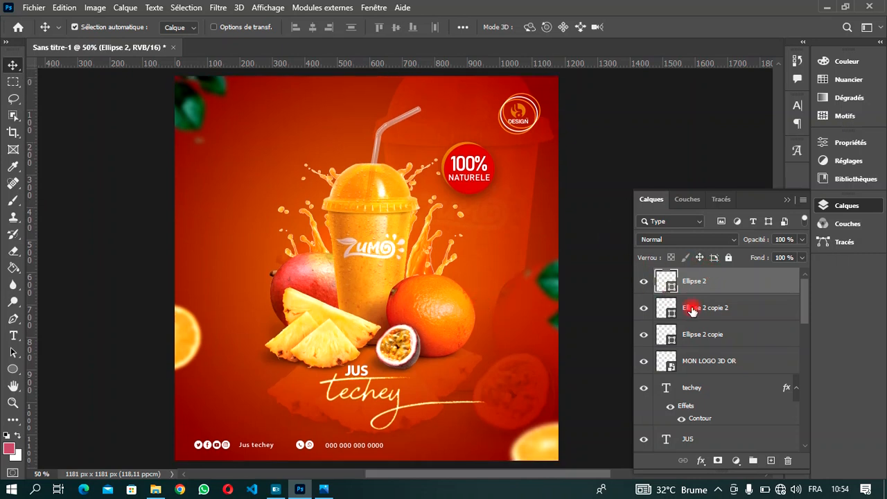
{"action": "left_click", "coordinate": [724, 365]}
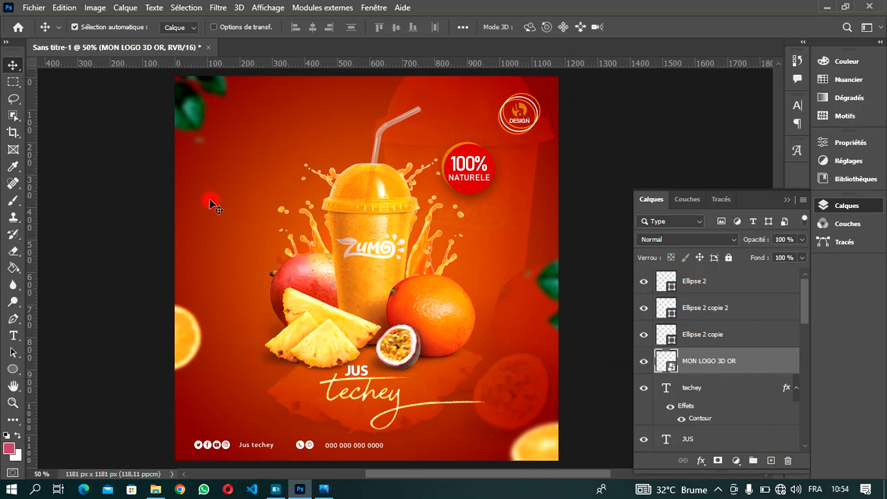
Nudge the "JUS" text to the right and slightly up above "techey".
{"action": "mouse_move", "coordinate": [427, 476]}
{"action": "left_mouse_down"}
{"action": "mouse_move", "coordinate": [440, 478]}
{"action": "mouse_move", "coordinate": [431, 476]}
{"action": "left_mouse_up"}
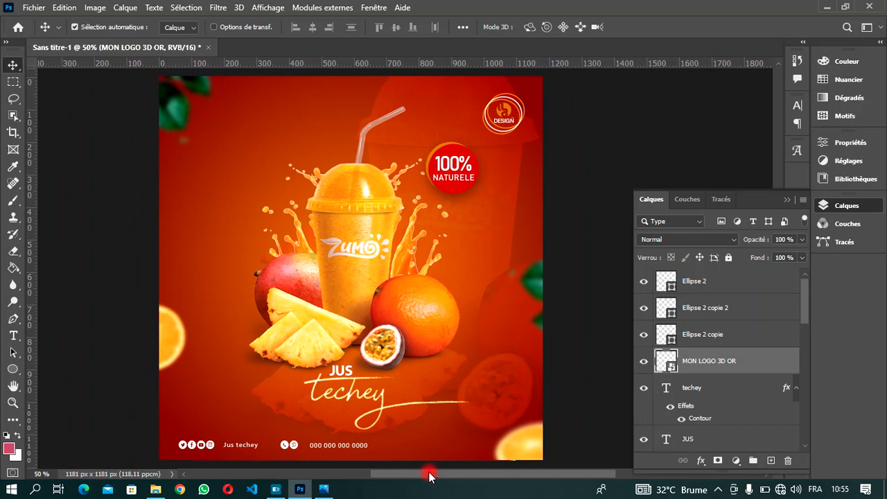
{"action": "left_click", "coordinate": [348, 369]}
{"action": "key", "text": "Right"}
{"action": "key", "text": "Right"}
{"action": "key", "text": "Right"}
{"action": "key", "text": "Right"}
{"action": "key", "text": "Right"}
{"action": "key", "text": "Right"}
{"action": "key", "text": "Right"}
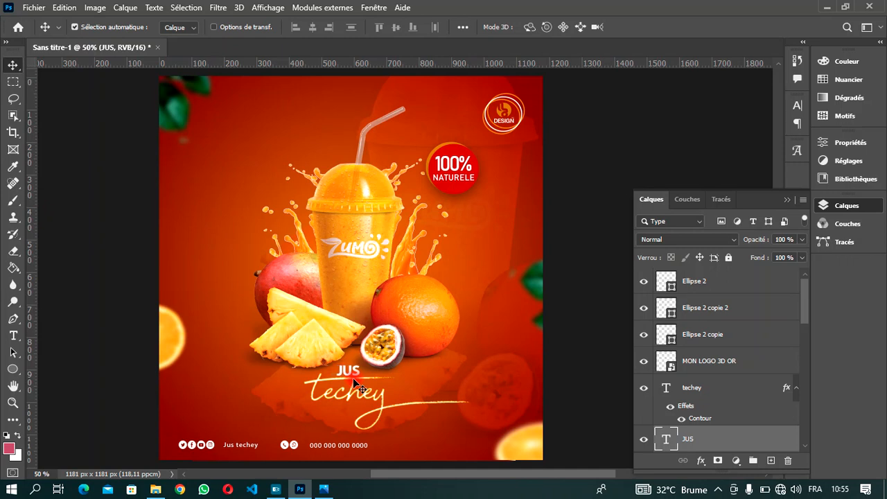
{"action": "key", "text": "Up"}
{"action": "key", "text": "Up"}
{"action": "key", "text": "Up"}
{"action": "key", "text": "Up"}
{"action": "key", "text": "Up"}
{"action": "key", "text": "Up"}
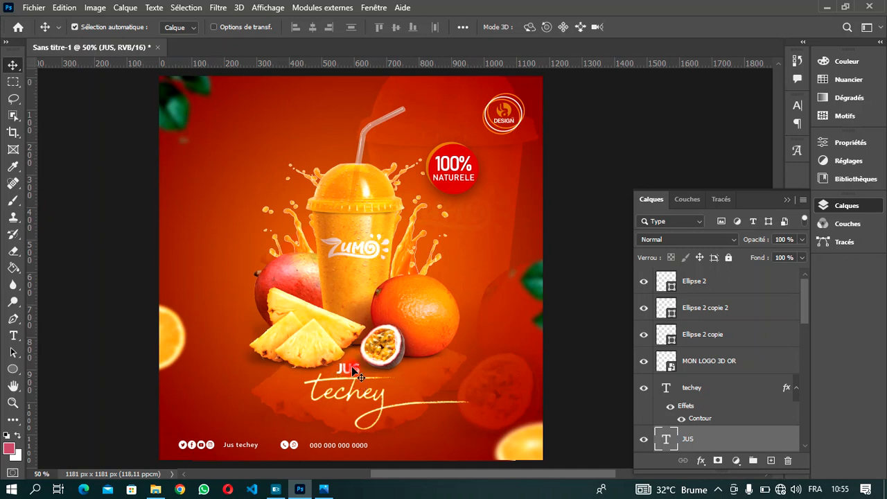
Set the text size of "JUS" to 12 pt and commit the text.
{"action": "key", "text": "t"}
{"action": "double_click", "coordinate": [350, 369]}
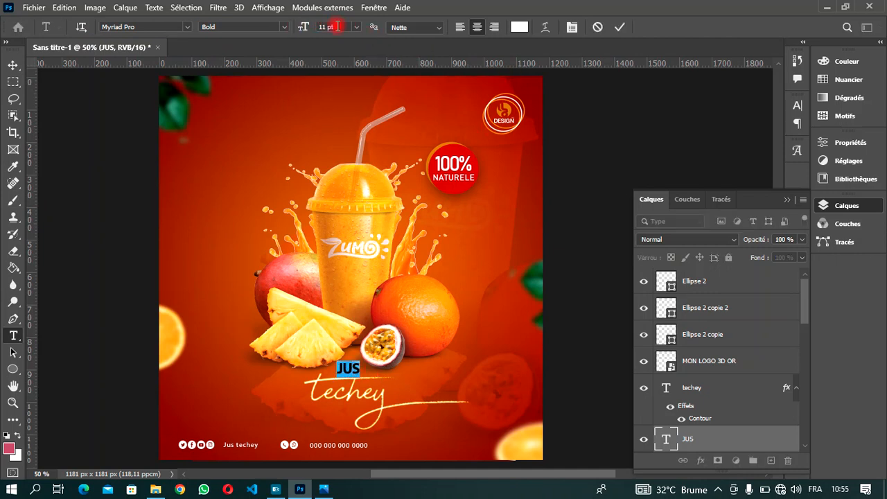
{"action": "scroll", "coordinate": [337, 29], "scroll_direction": "up", "scroll_amount": 2}
{"action": "scroll", "coordinate": [341, 31], "scroll_direction": "down", "scroll_amount": 1}
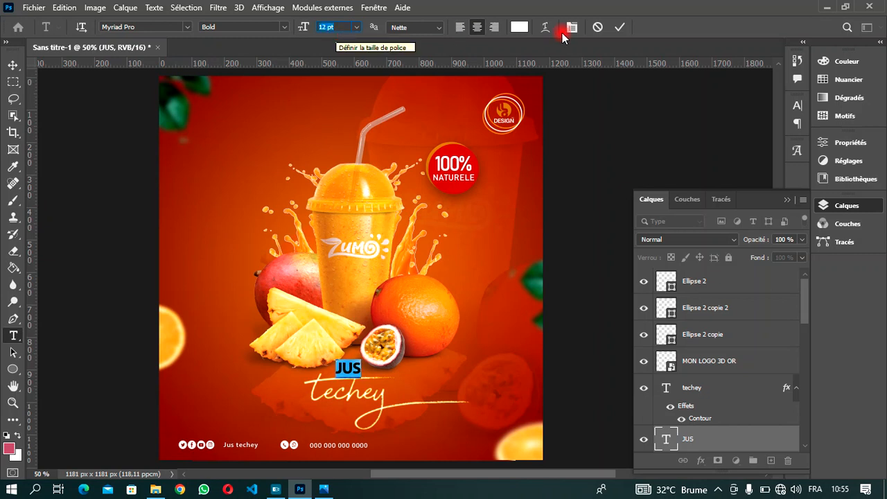
{"action": "left_click", "coordinate": [622, 27]}
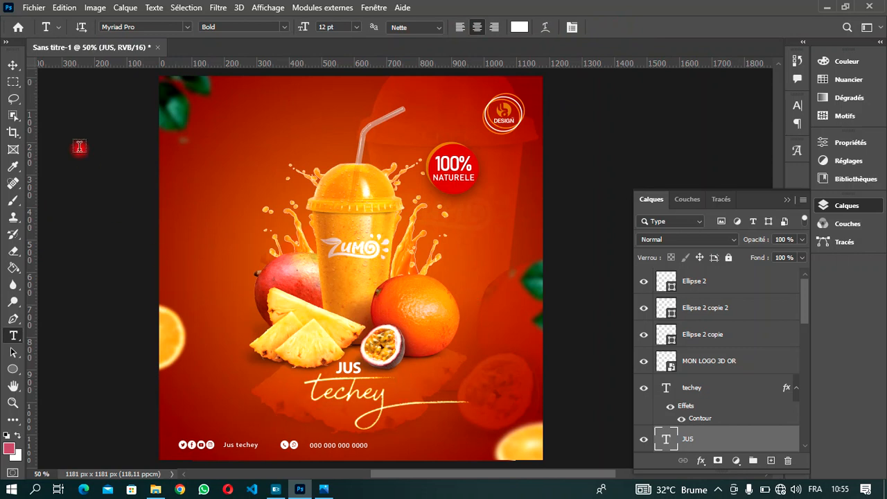
Move the "techey" text slightly up and to the right, closer beneath "JUS".
{"action": "left_click", "coordinate": [14, 65]}
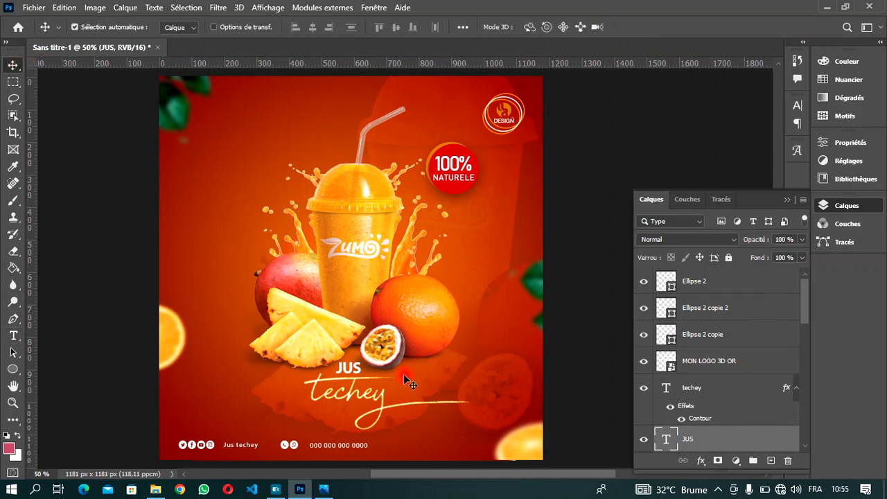
{"action": "left_click", "coordinate": [378, 403]}
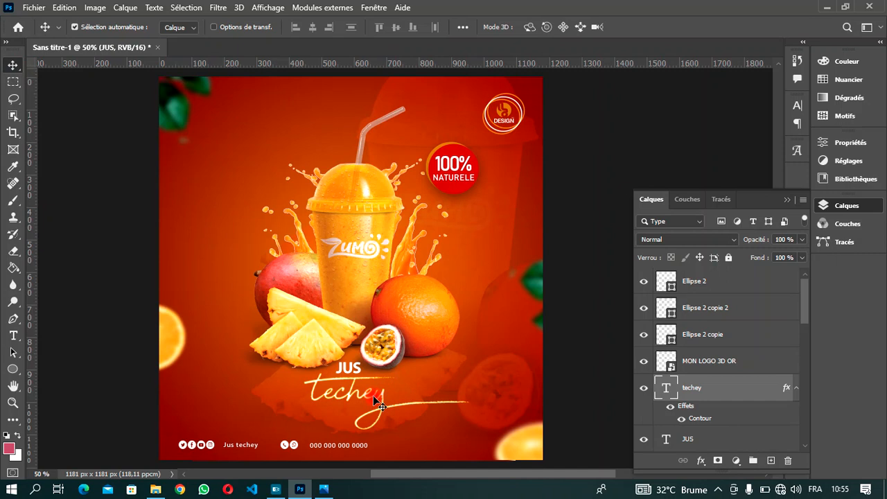
{"action": "left_click_drag", "start_coordinate": [369, 392], "coordinate": [370, 393]}
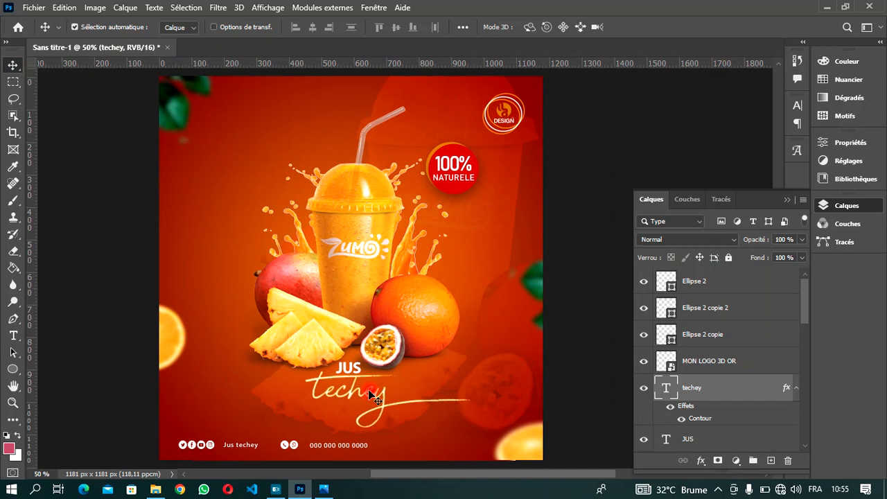
{"action": "key", "text": "Right"}
{"action": "key", "text": "Right"}
{"action": "key", "text": "Left"}
{"action": "key", "text": "Left"}
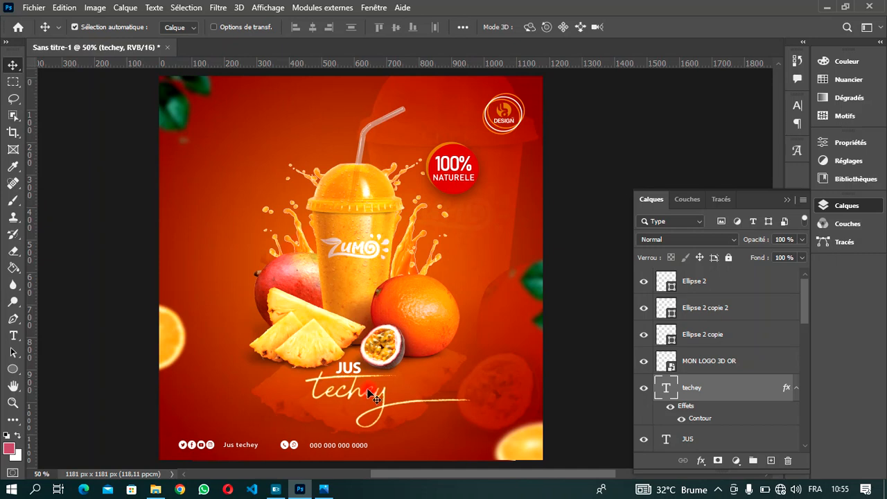